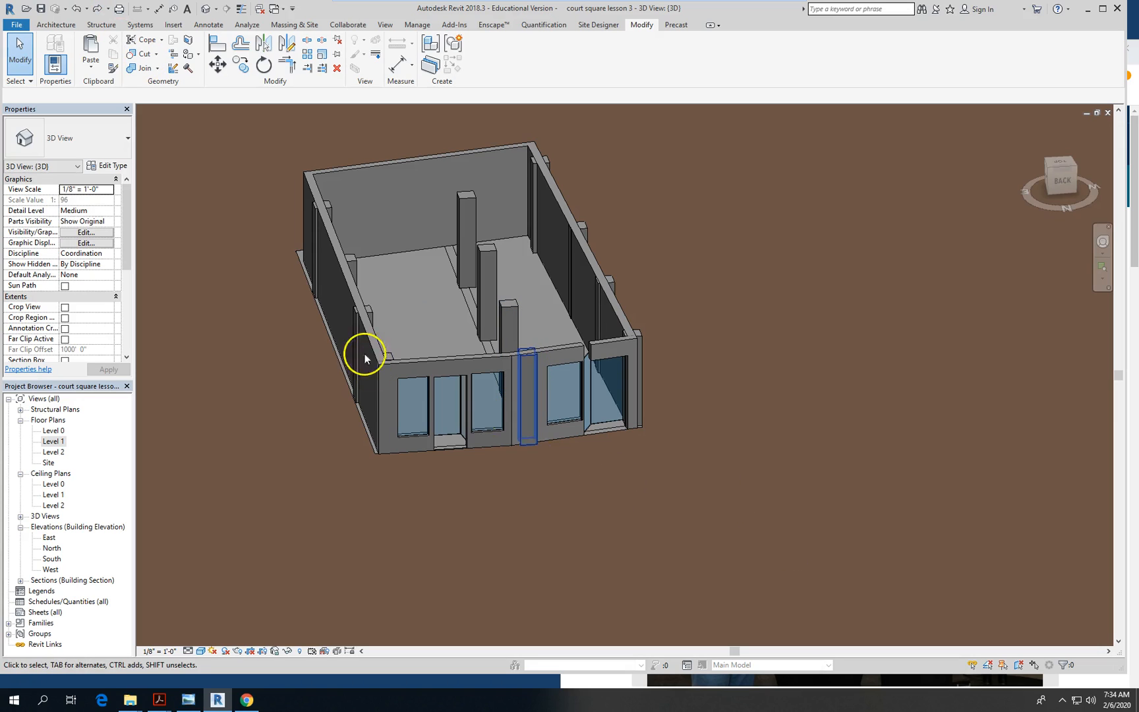
Undo the last wall change and pull the windowed wall's end back to the angled curtain wall of the entrance near the building corner
scroll(447, 370, up, 2)
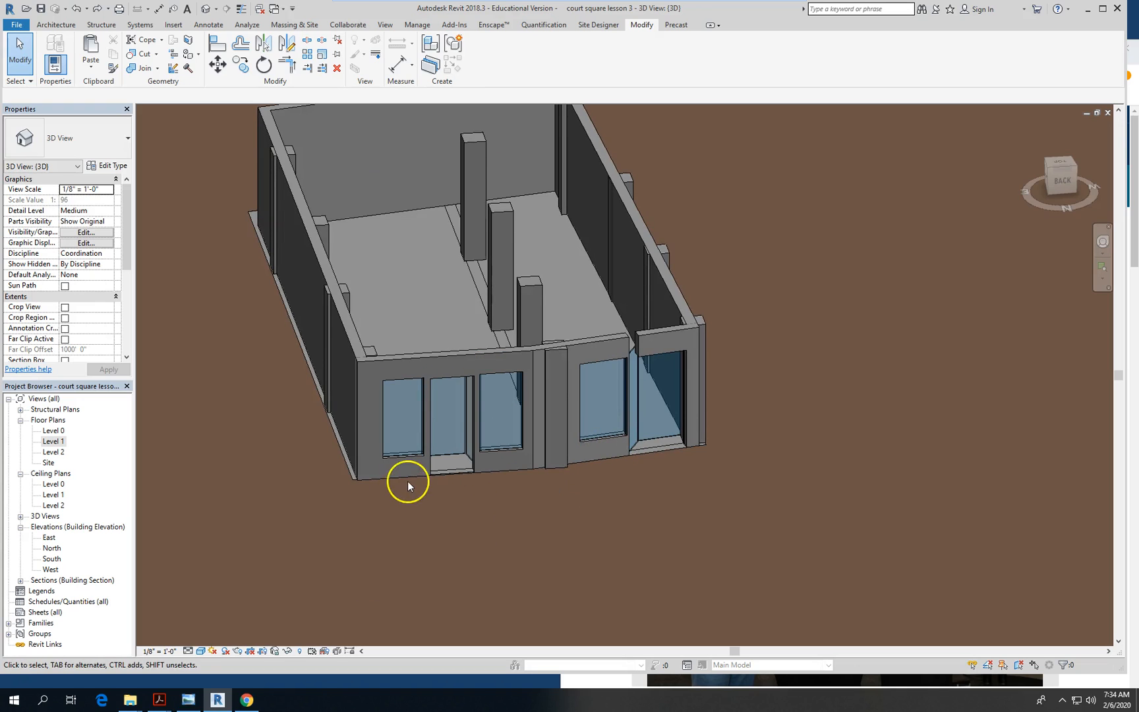
scroll(408, 486, up, 2)
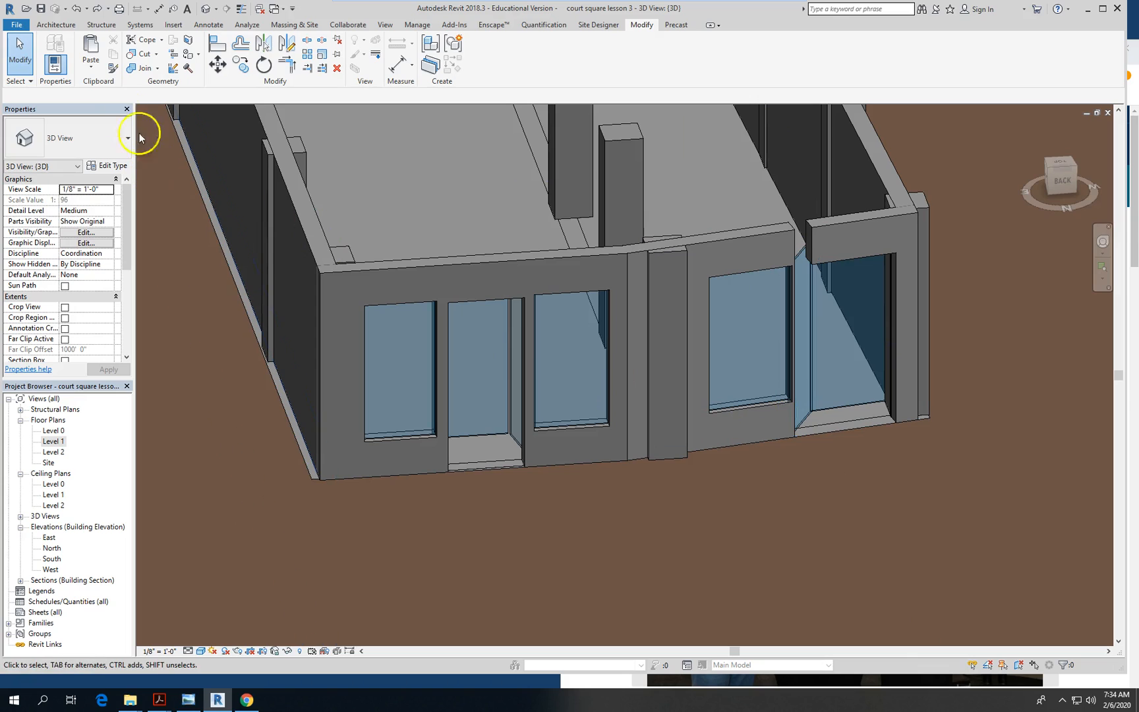
click(77, 8)
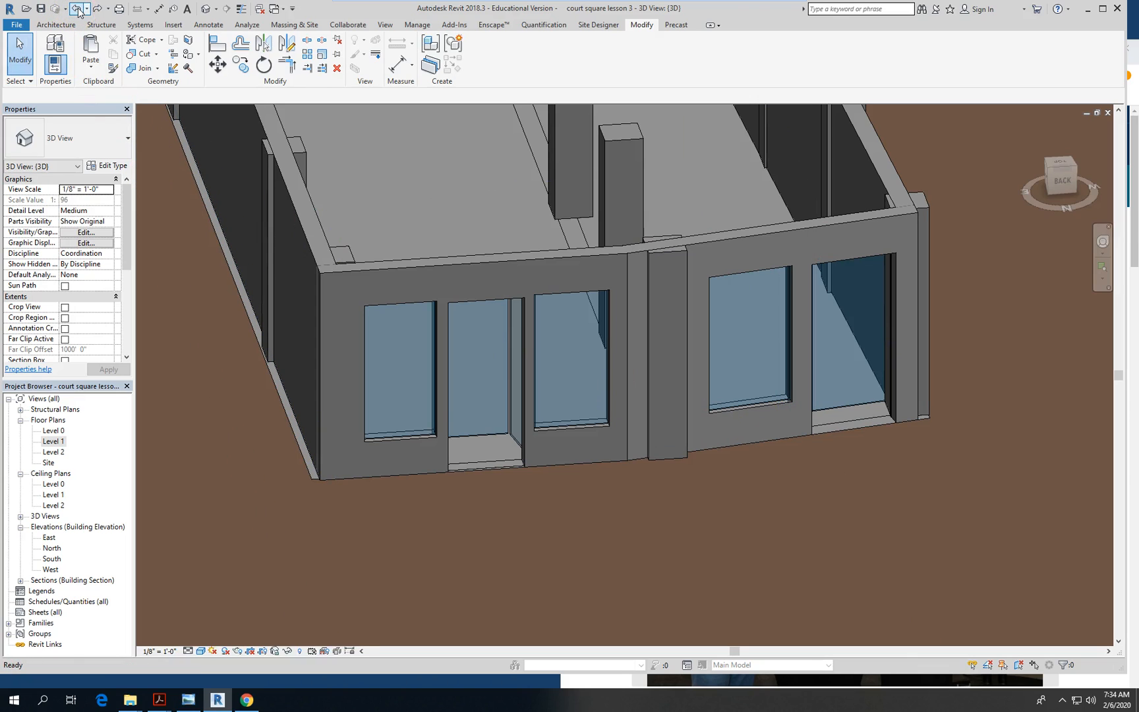
click(816, 424)
scroll(817, 427, up, 5)
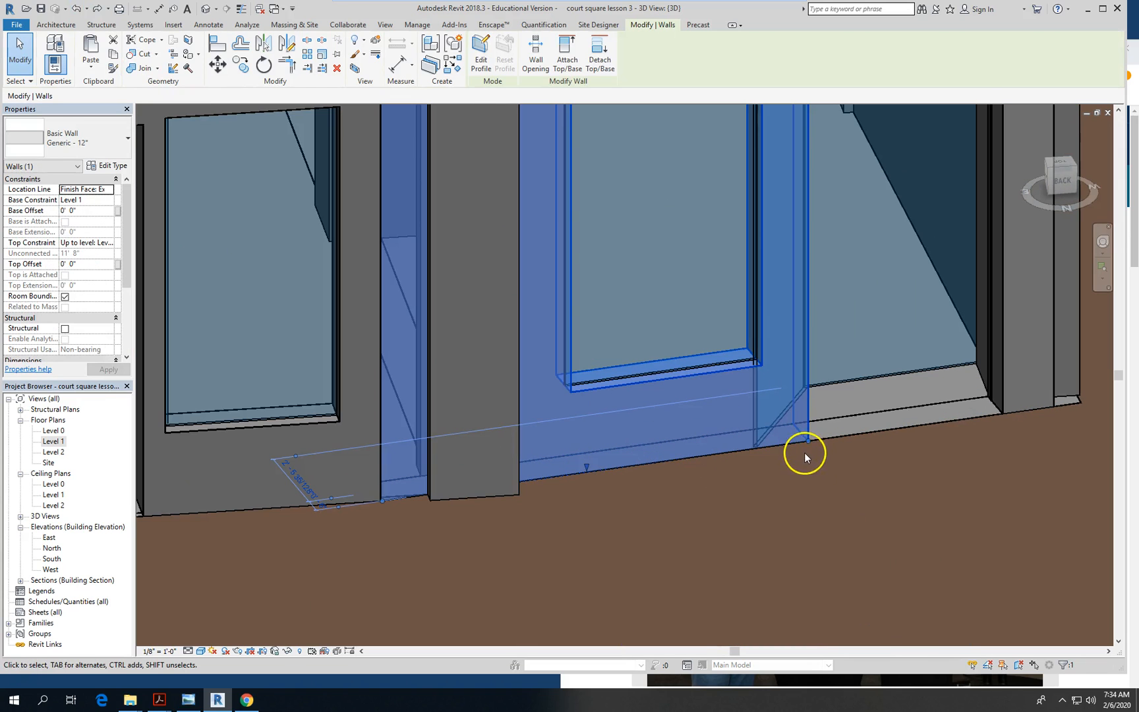
drag(810, 443, 758, 452)
scroll(674, 419, down, 5)
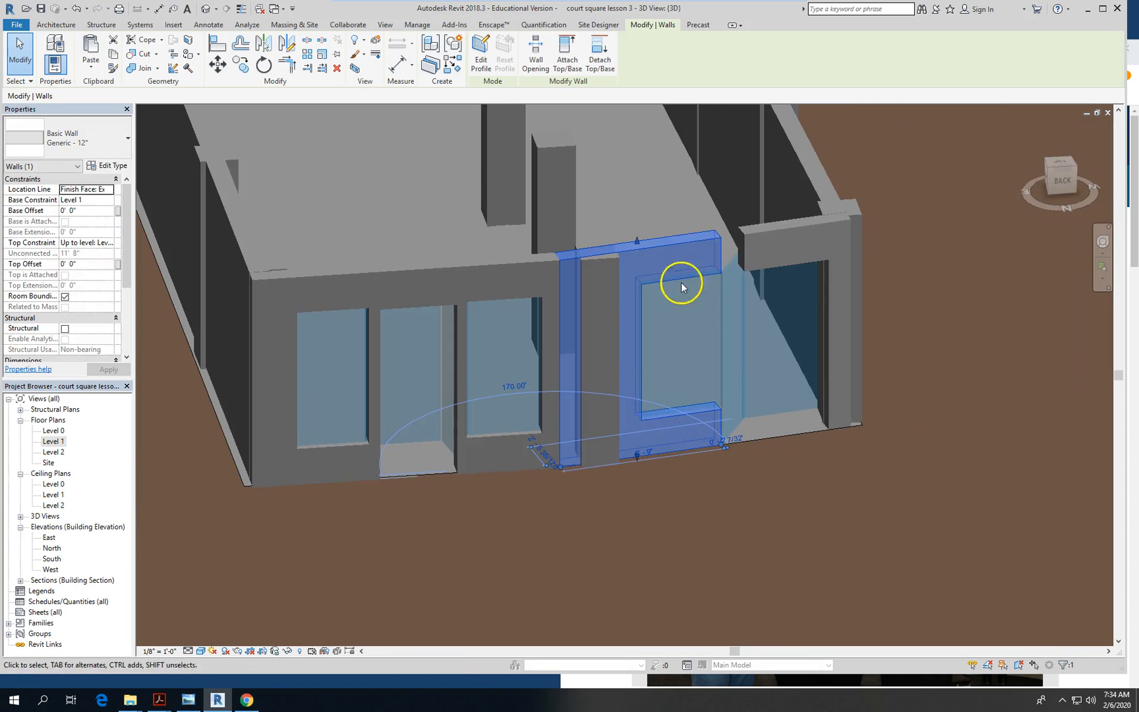
click(794, 527)
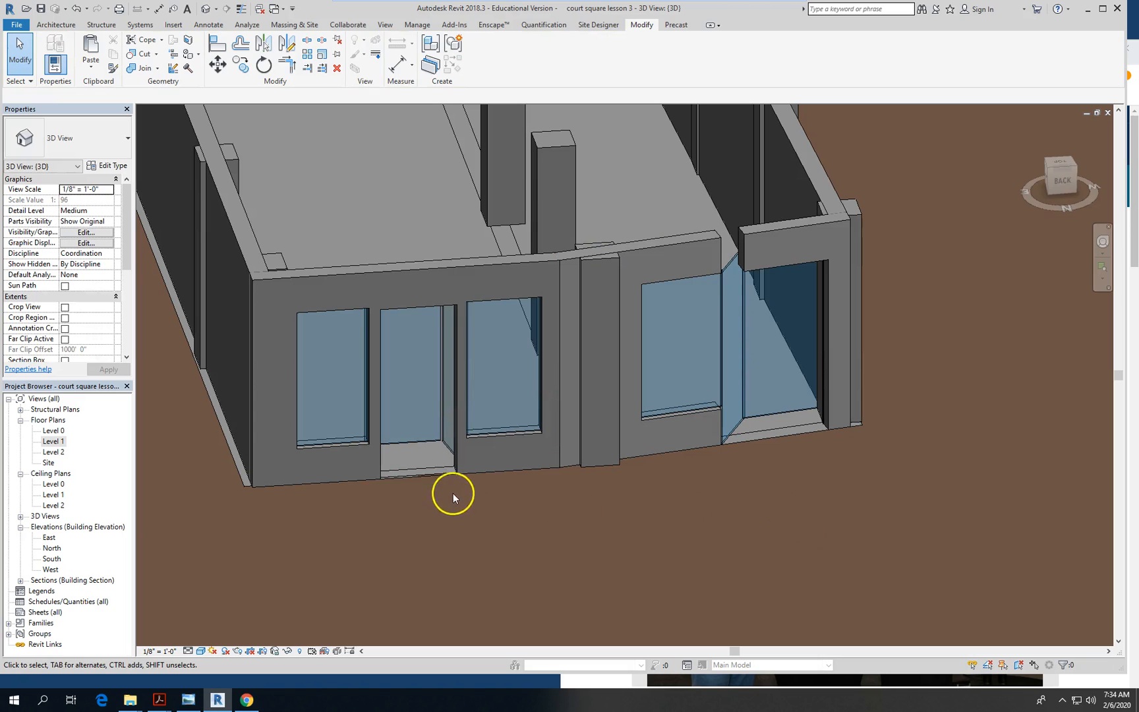
Shorten the windowed walls on both sides of the other recessed entrance so their ends meet the angled curtain walls
scroll(369, 457, up, 2)
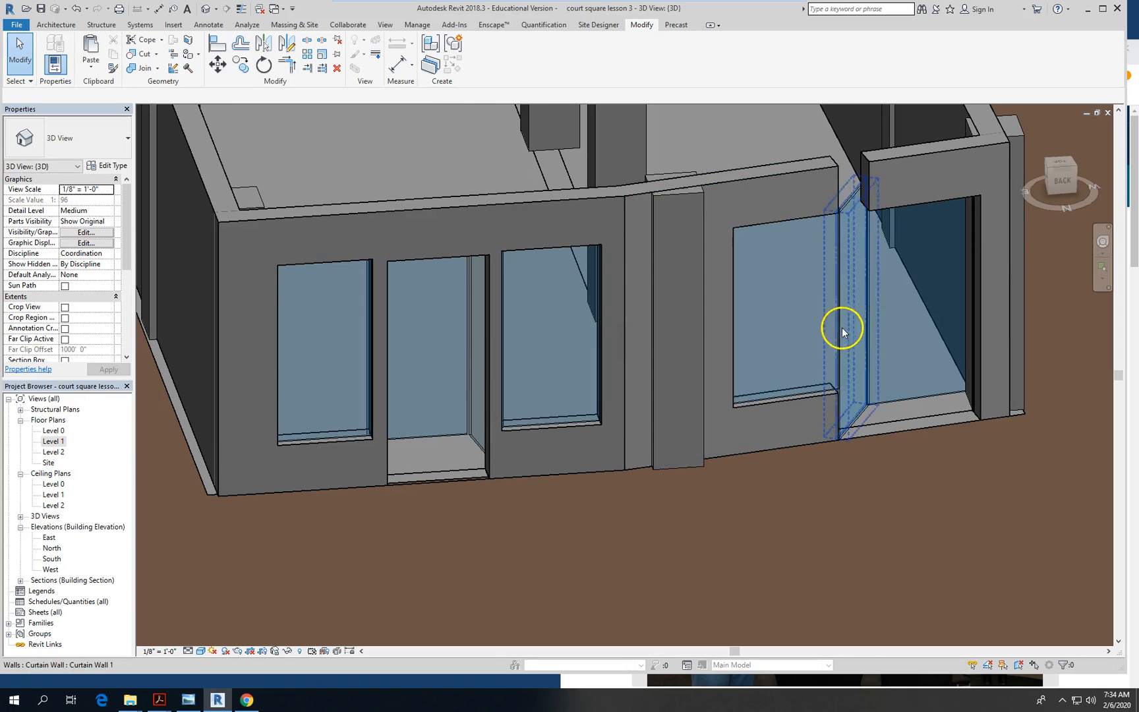
click(388, 471)
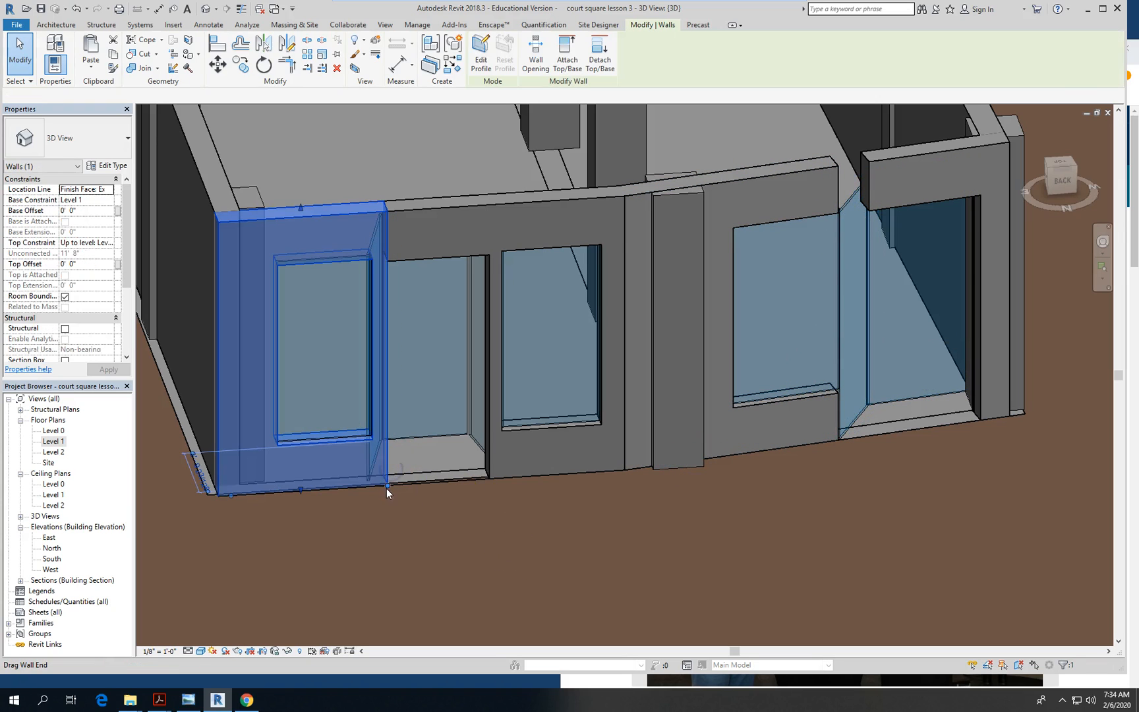
drag(387, 486, 368, 486)
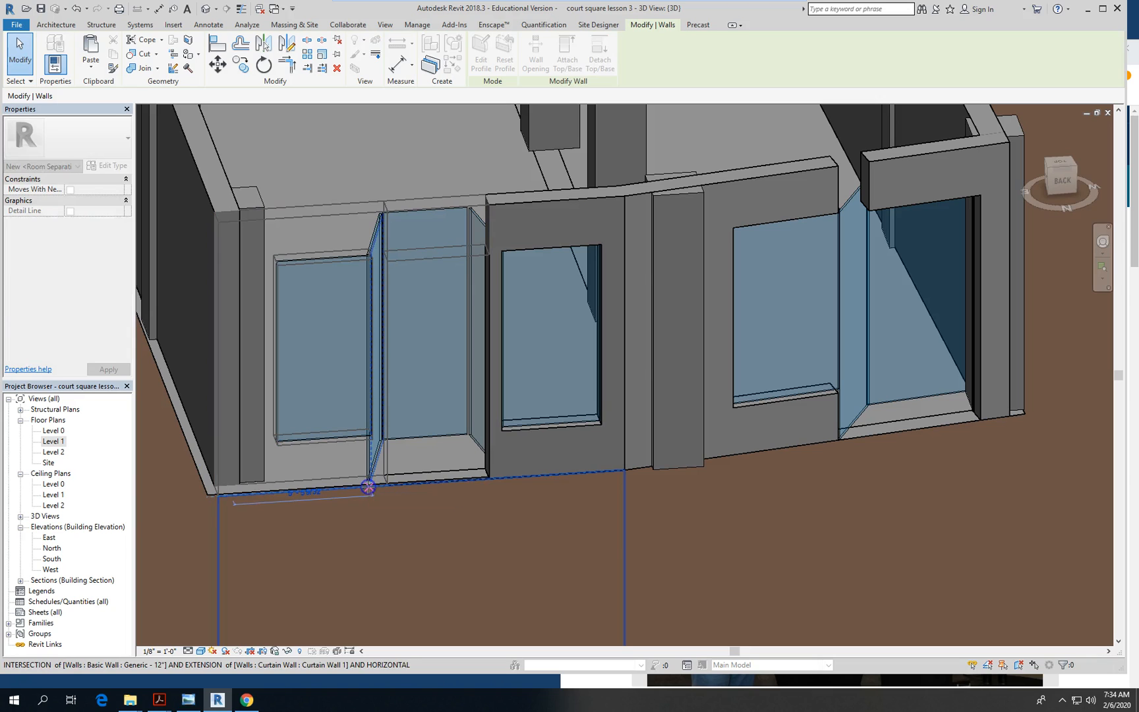
click(454, 504)
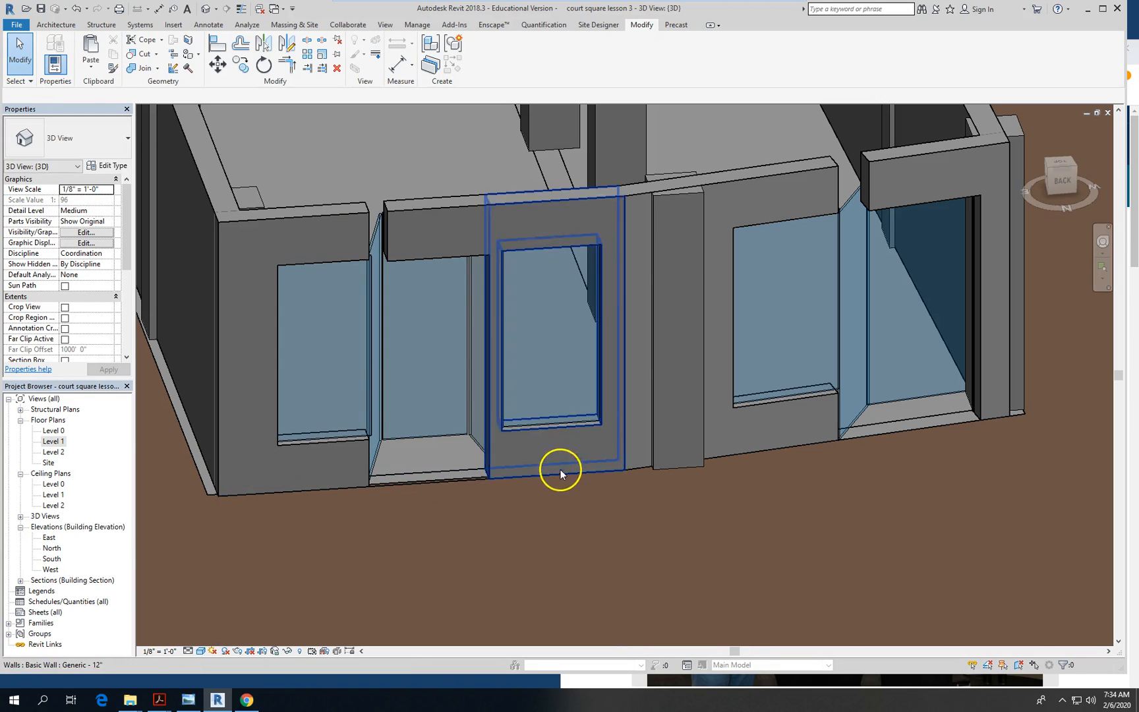
click(489, 445)
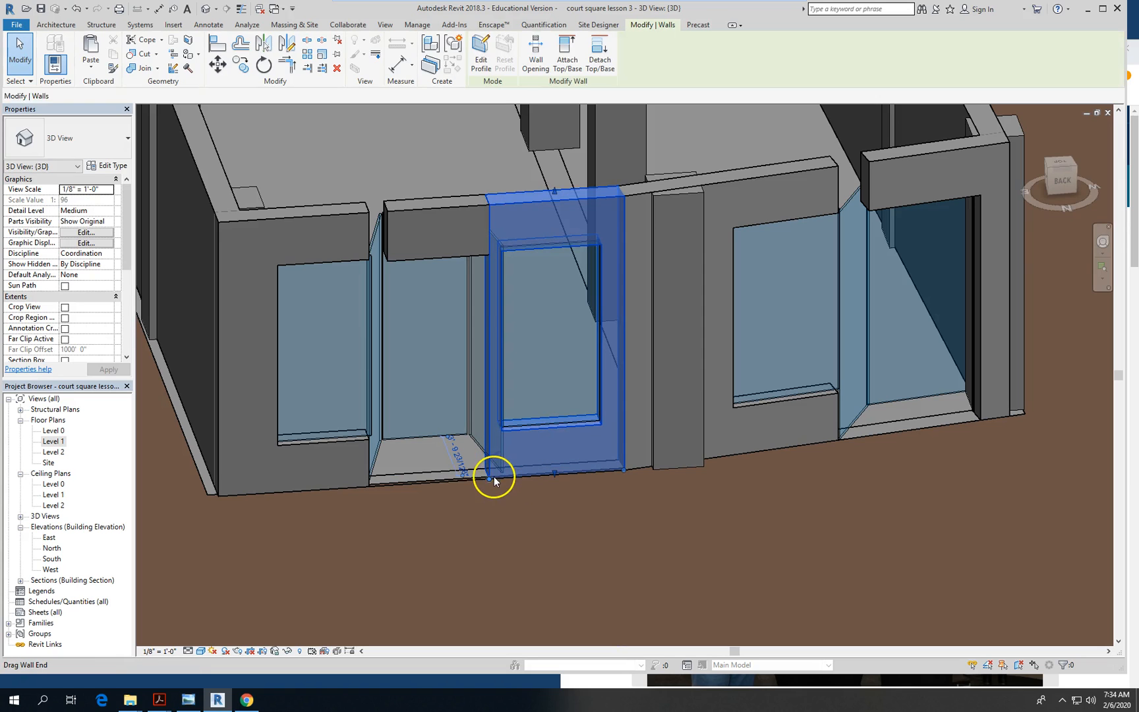
drag(491, 479, 506, 477)
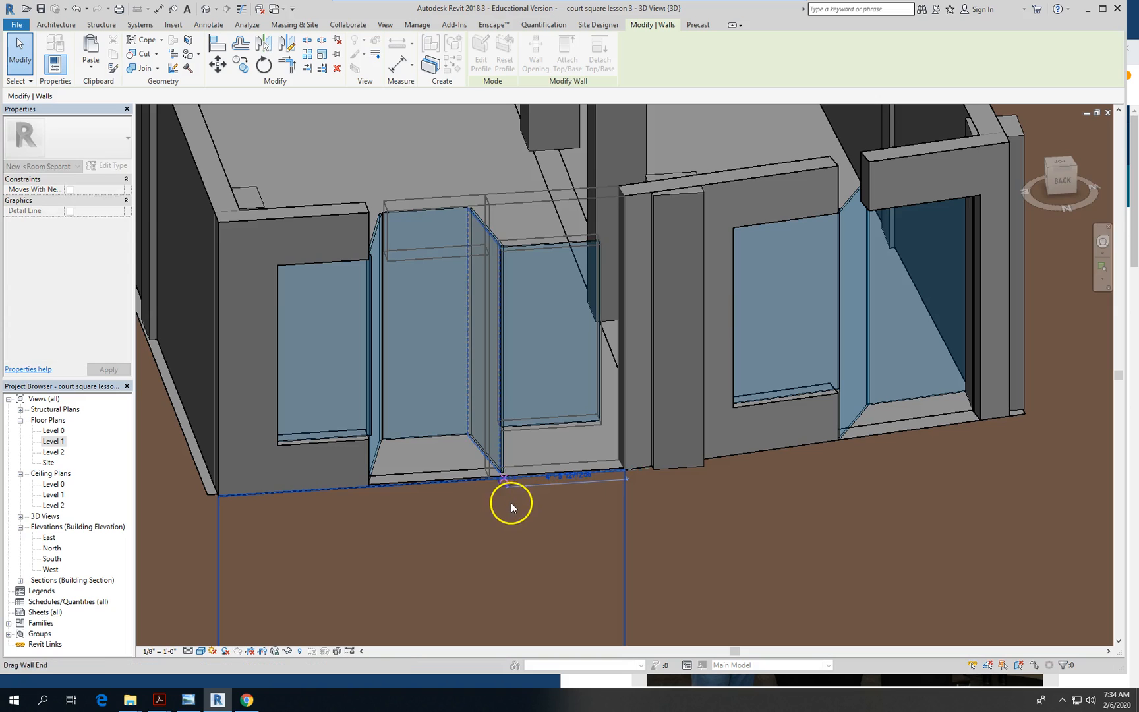
click(517, 507)
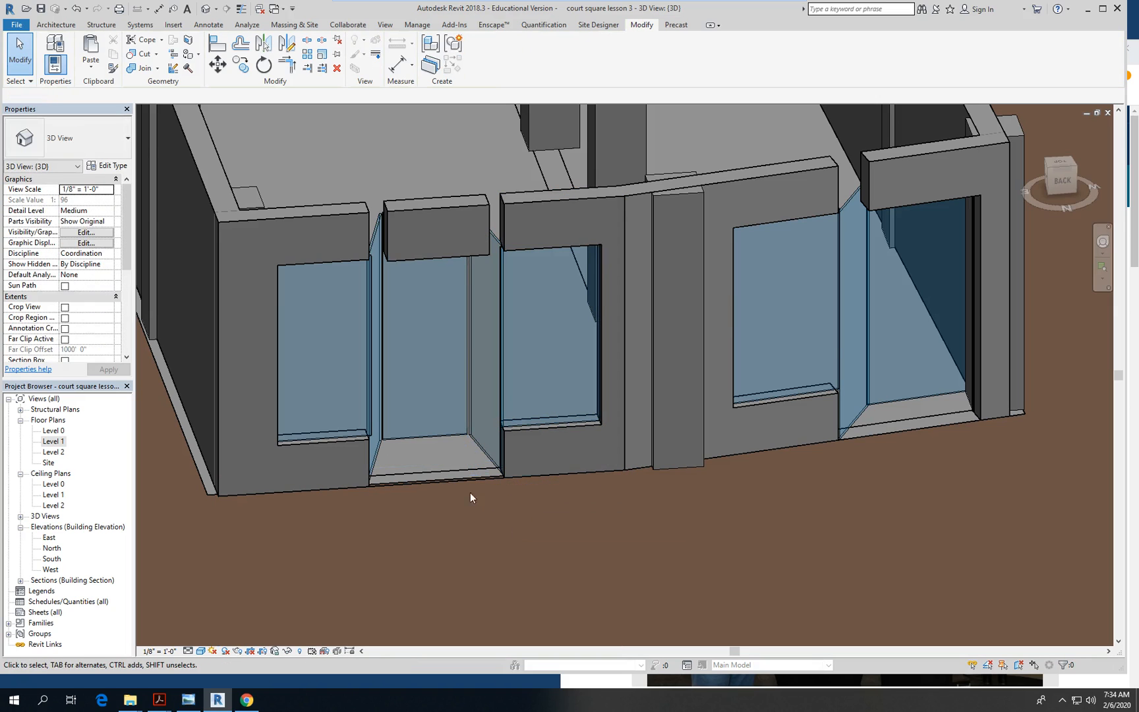
Extend the header wall above the entrance near the building corner to meet the end of the shortened windowed wall
scroll(403, 479, down, 2)
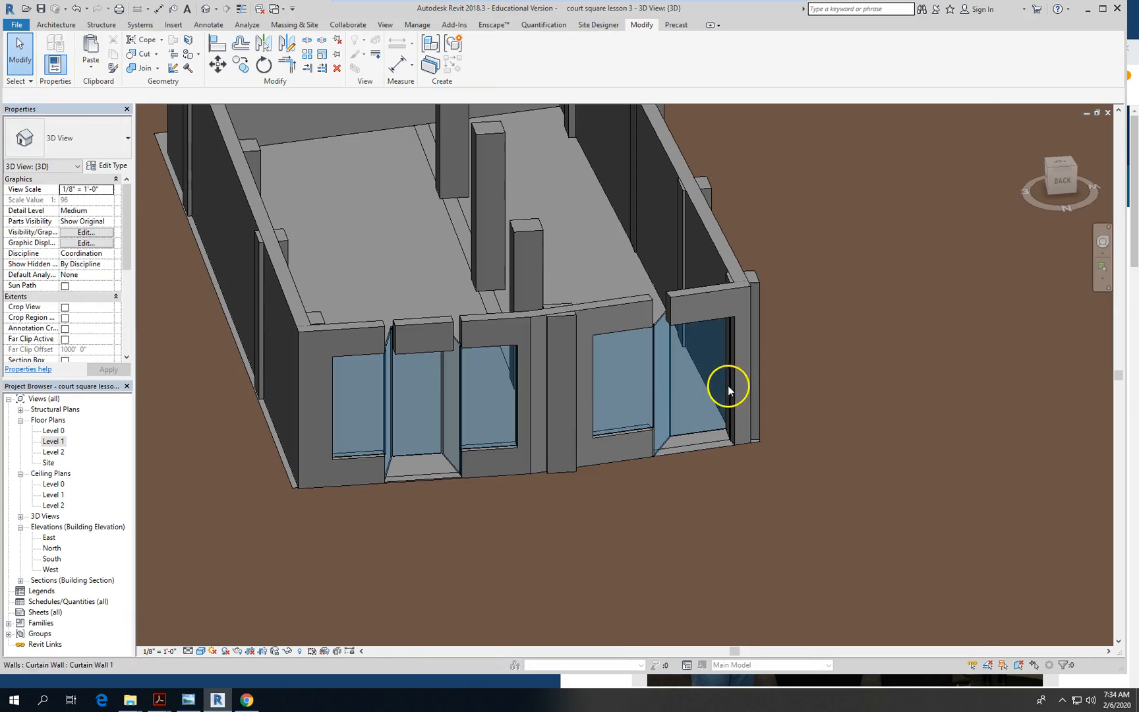
click(704, 291)
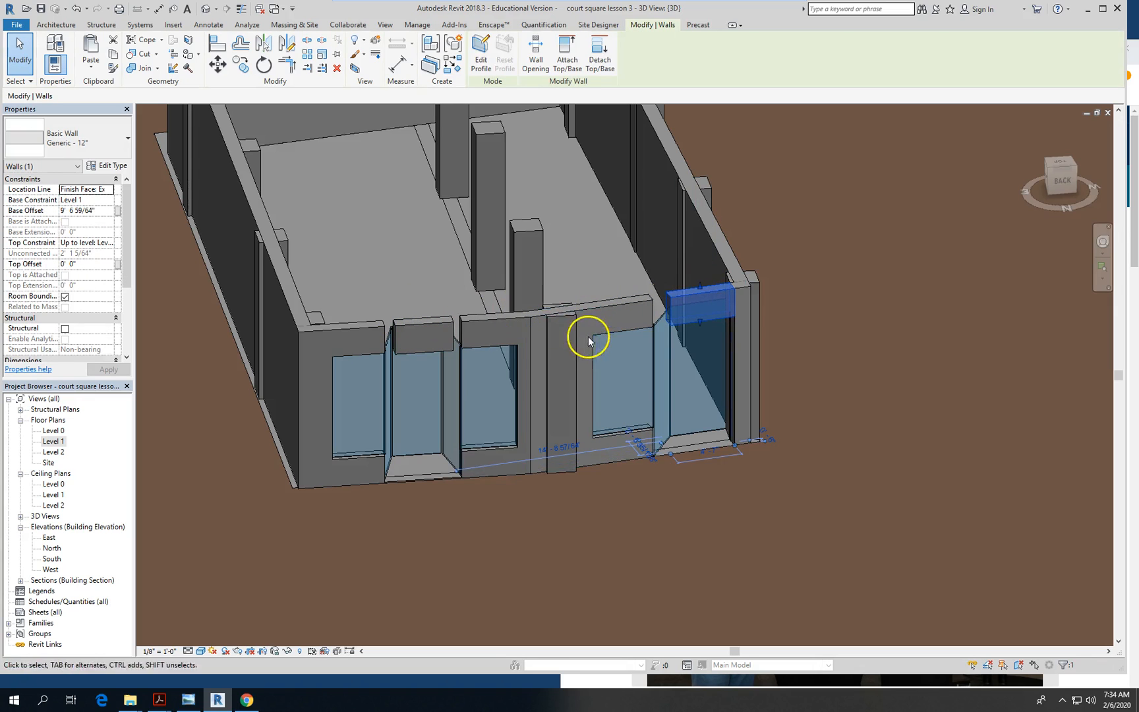
scroll(679, 456, up, 2)
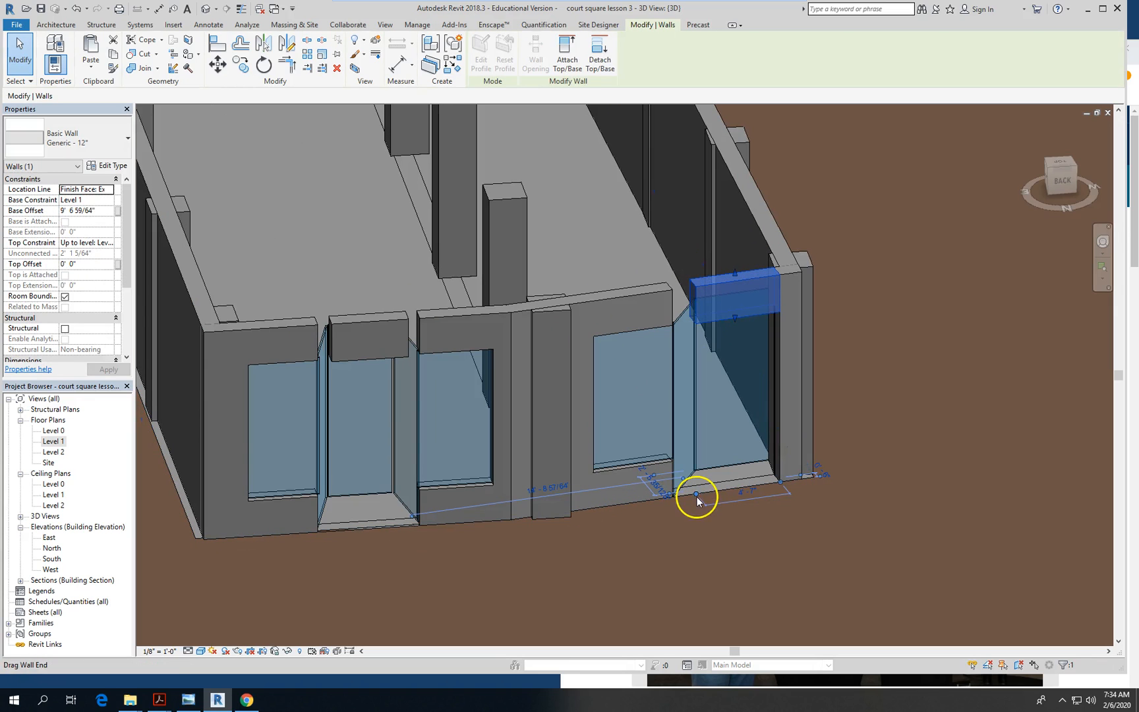
drag(696, 495, 671, 500)
click(733, 557)
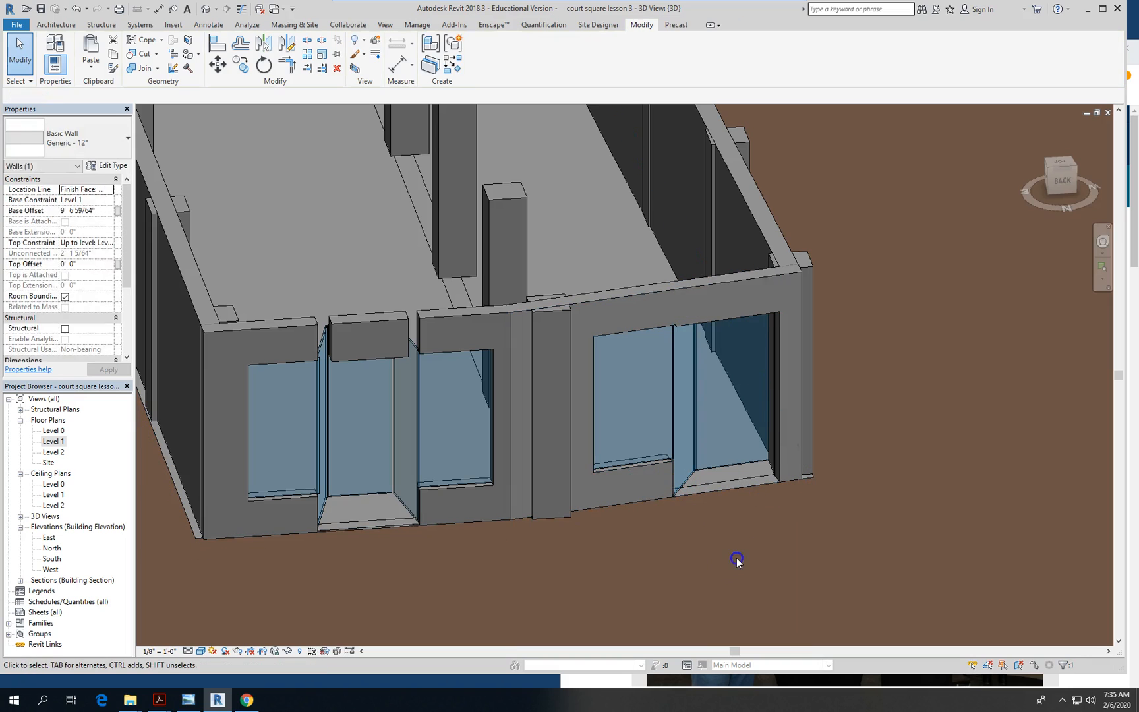
scroll(743, 555, down, 1)
click(696, 546)
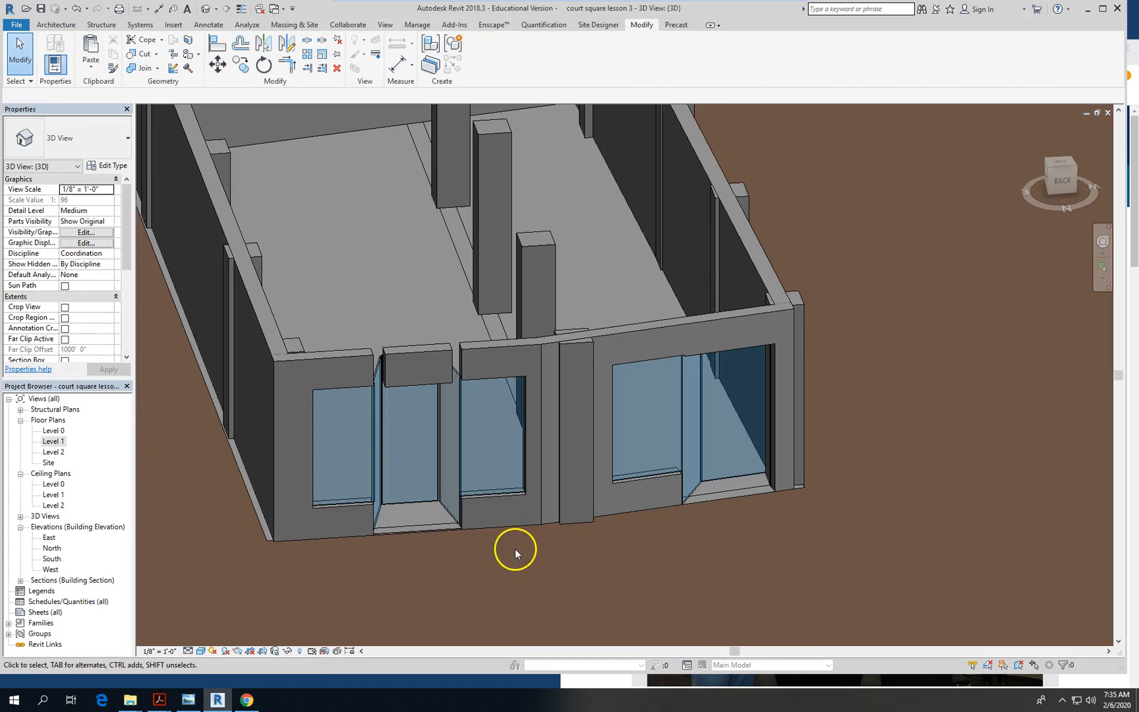
Extend both ends of the header wall above the entrance between the two windows to meet the adjoining walls
click(425, 351)
scroll(449, 525, up, 3)
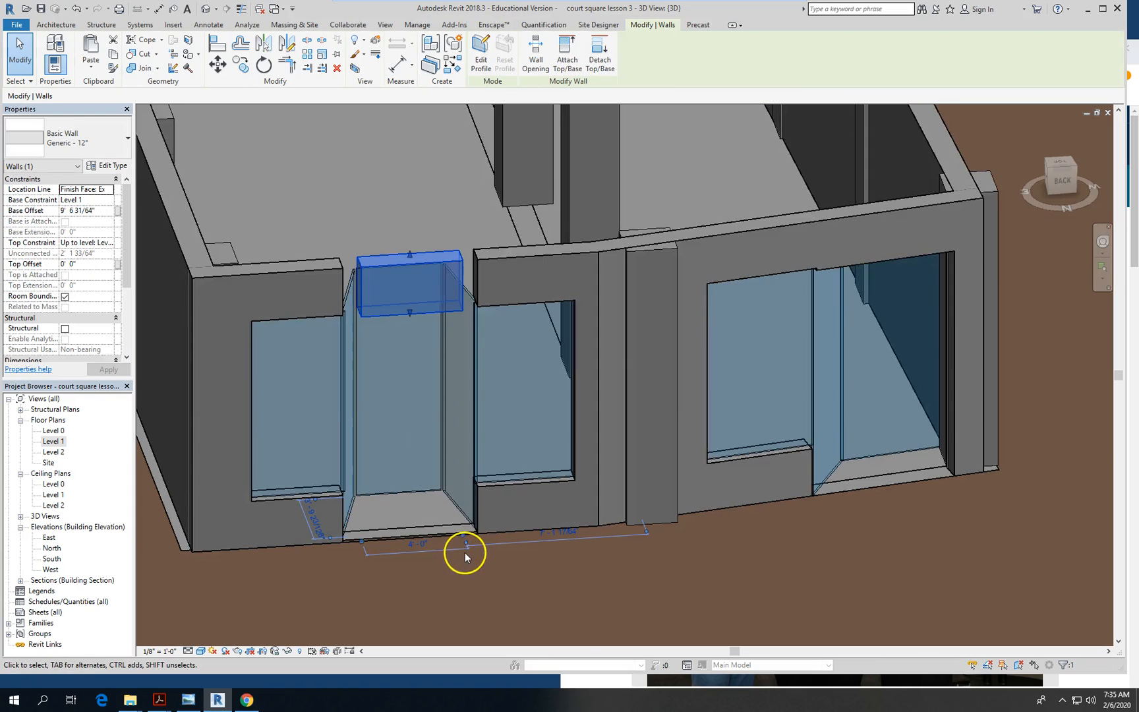
scroll(464, 552, up, 2)
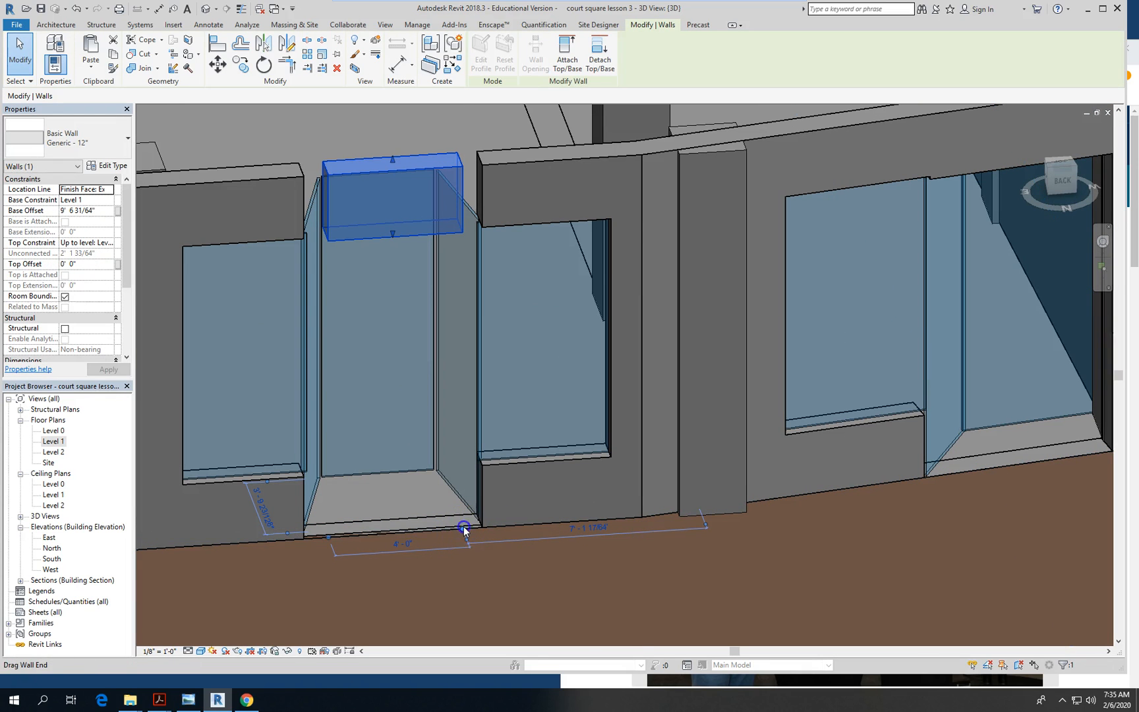
key(r)
key(s)
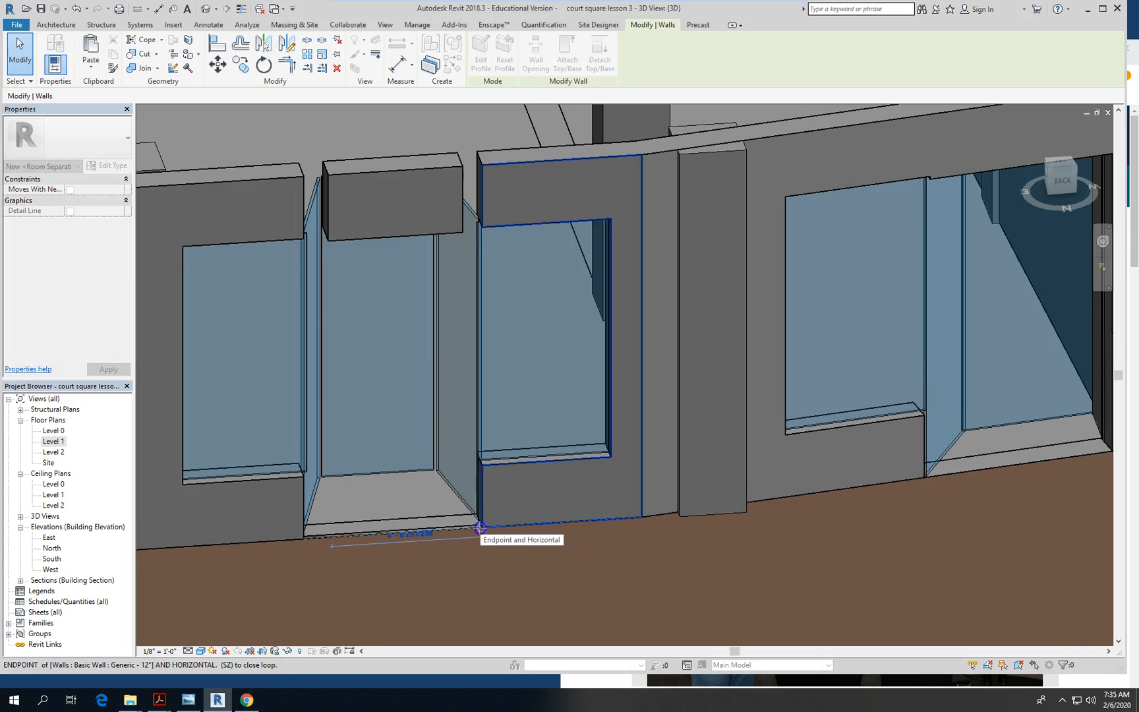
key(Escape)
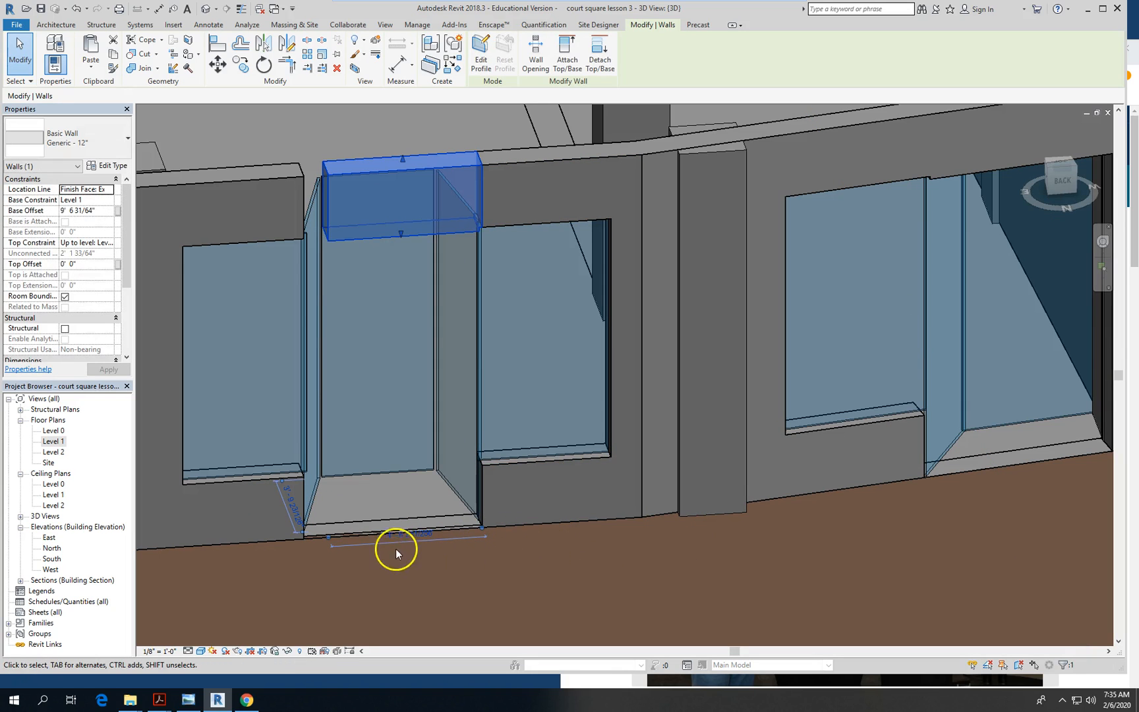
key(r)
key(s)
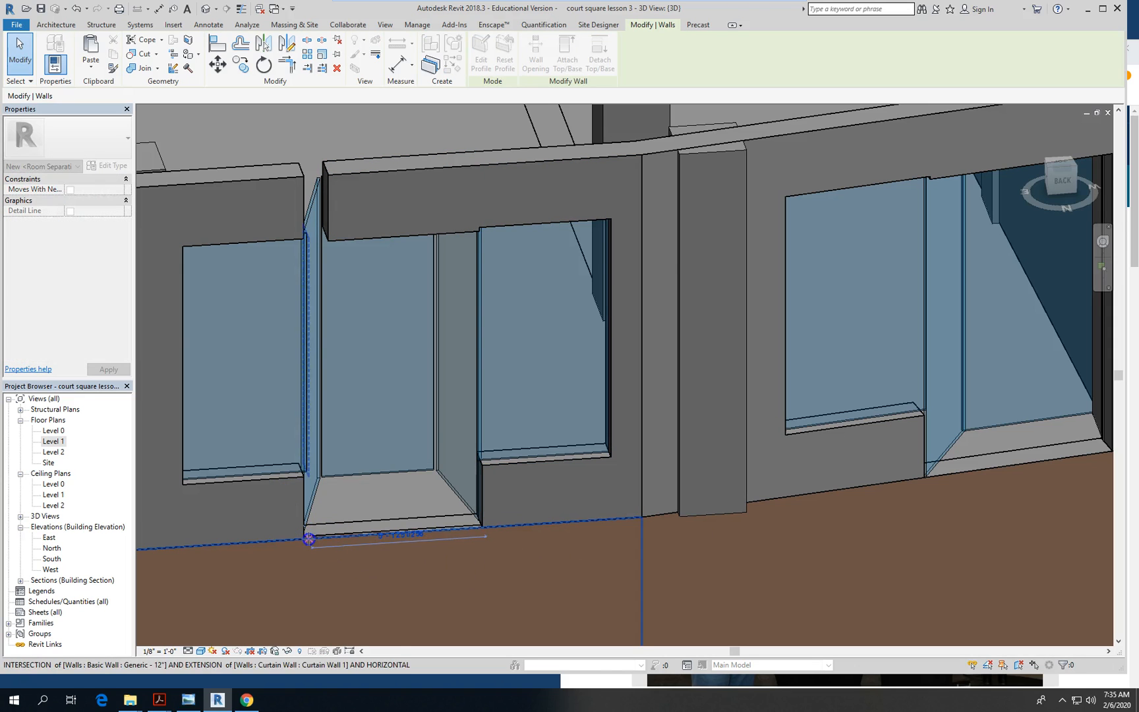
key(Escape)
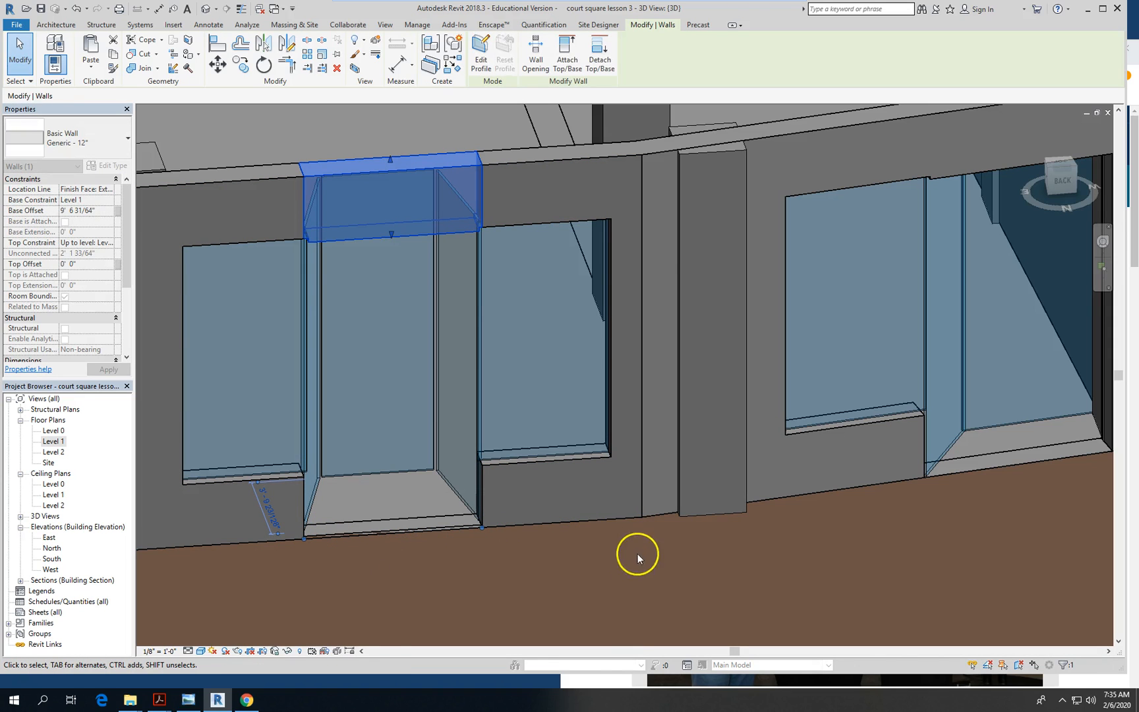
key(Escape)
Examine the storefront facade from the front, checking the walls, windows and curtain walls around both recessed entrances
scroll(578, 353, down, 5)
shift+middle_drag(583, 355, 656, 518)
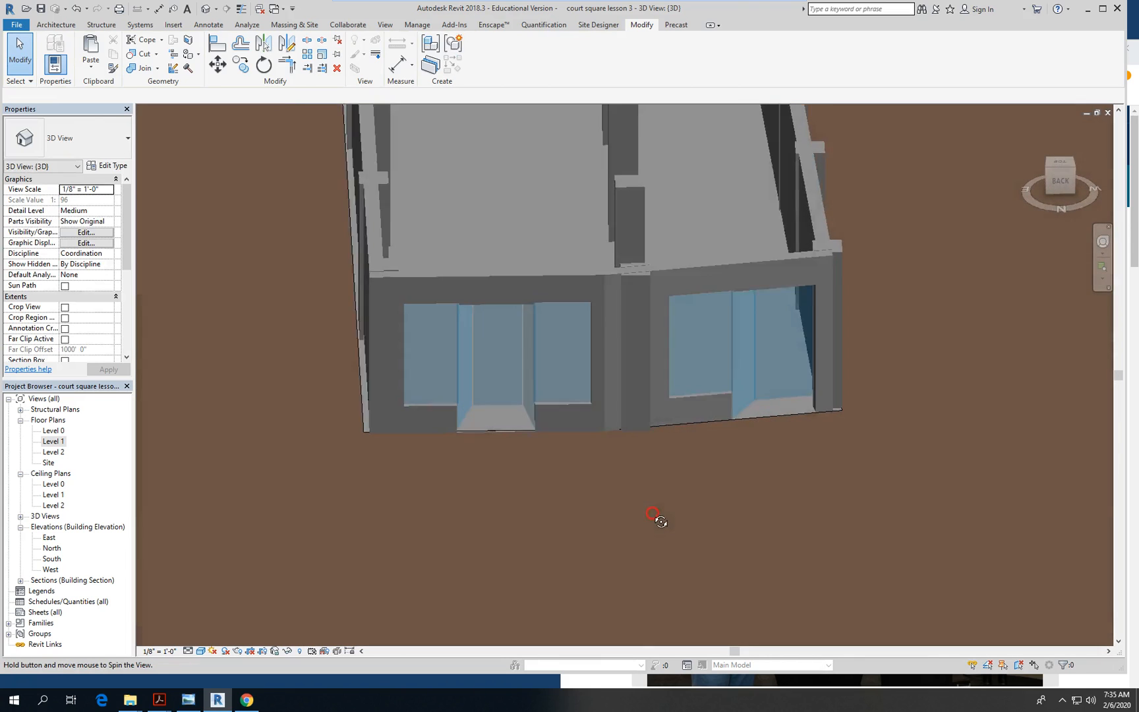
scroll(532, 279, up, 3)
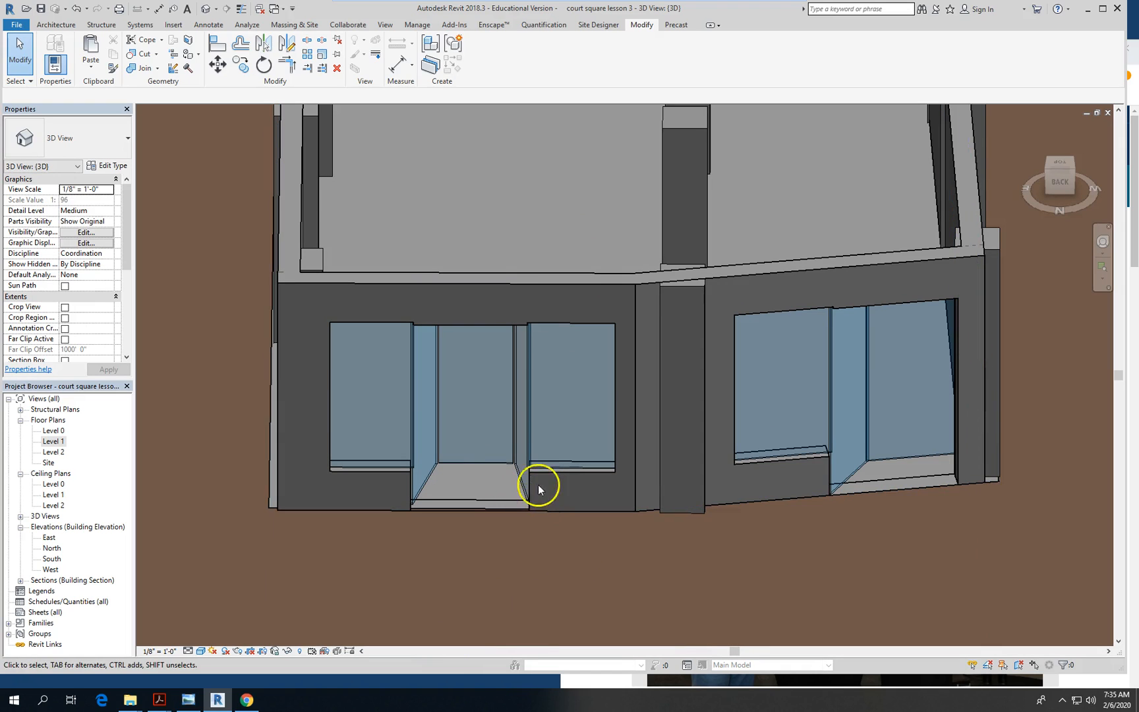
scroll(537, 488, down, 3)
scroll(517, 452, up, 3)
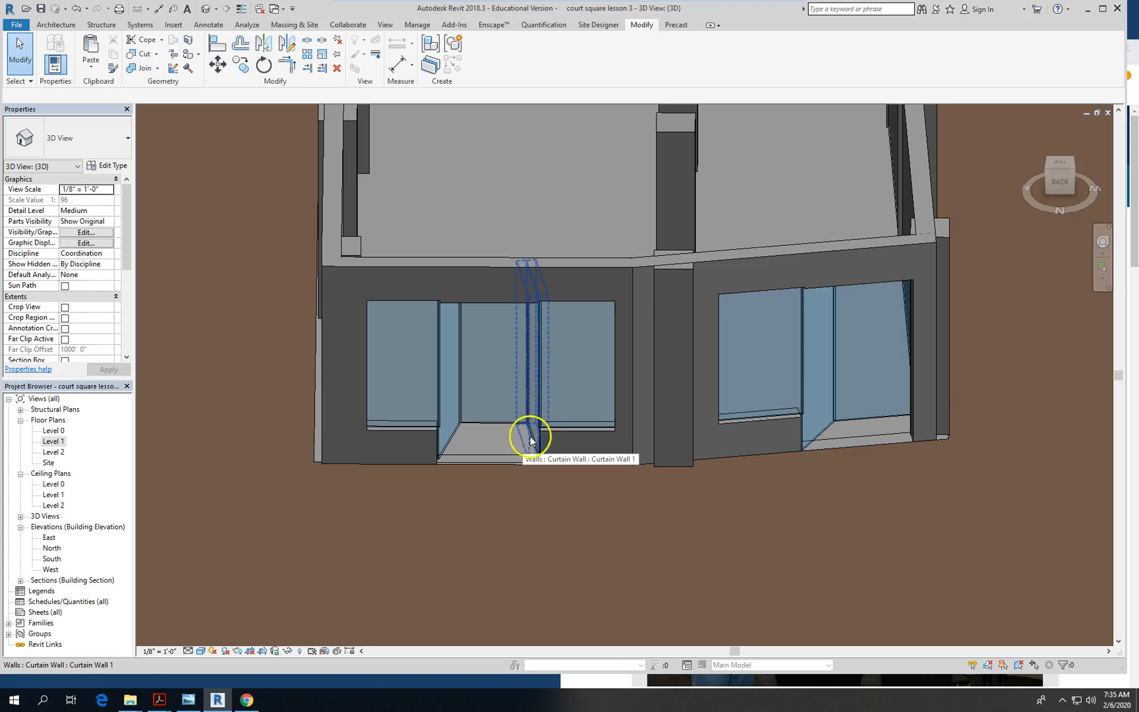
scroll(558, 461, down, 1)
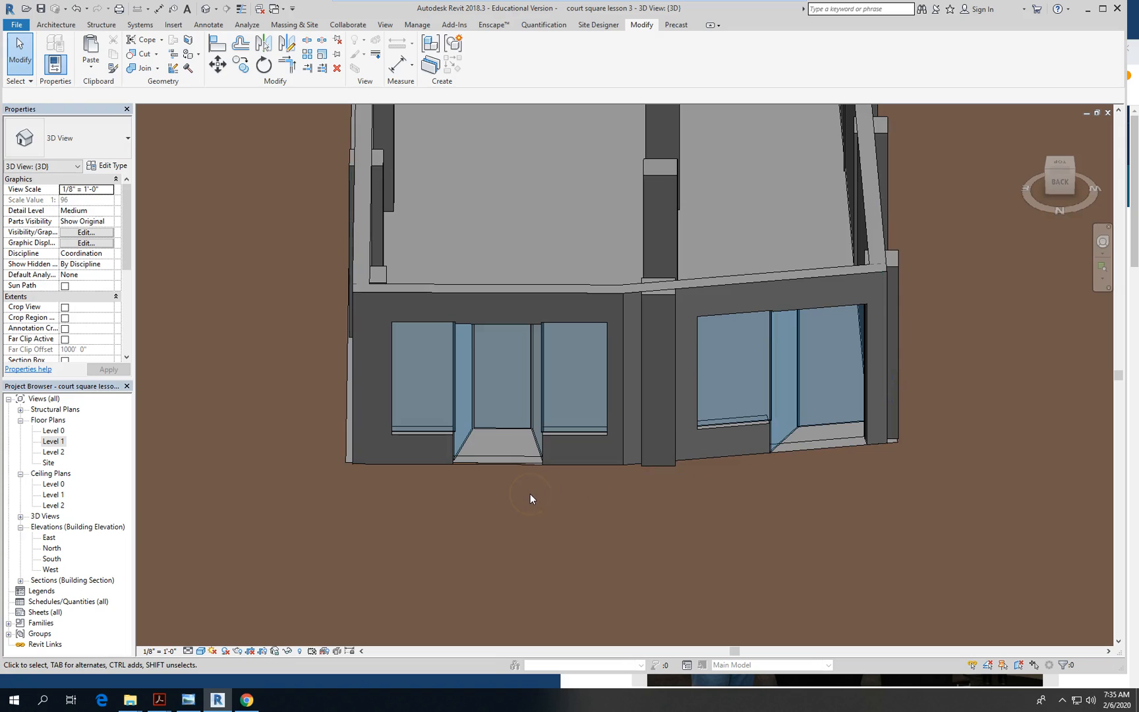
scroll(466, 459, up, 5)
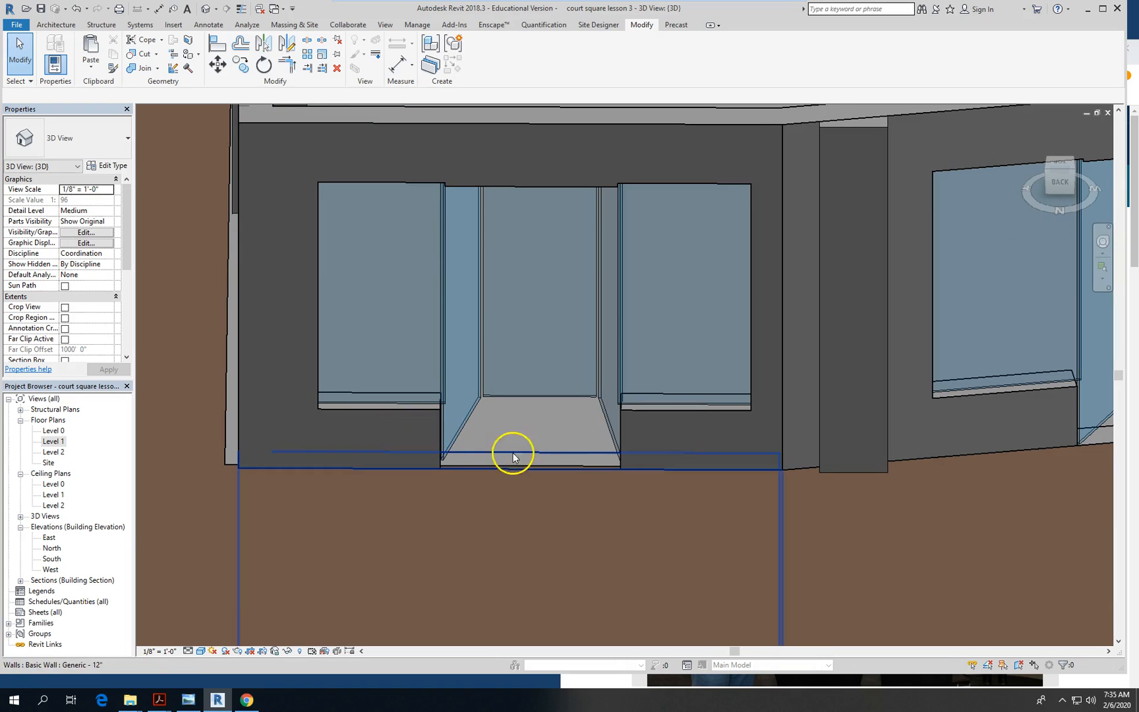
scroll(512, 457, down, 2)
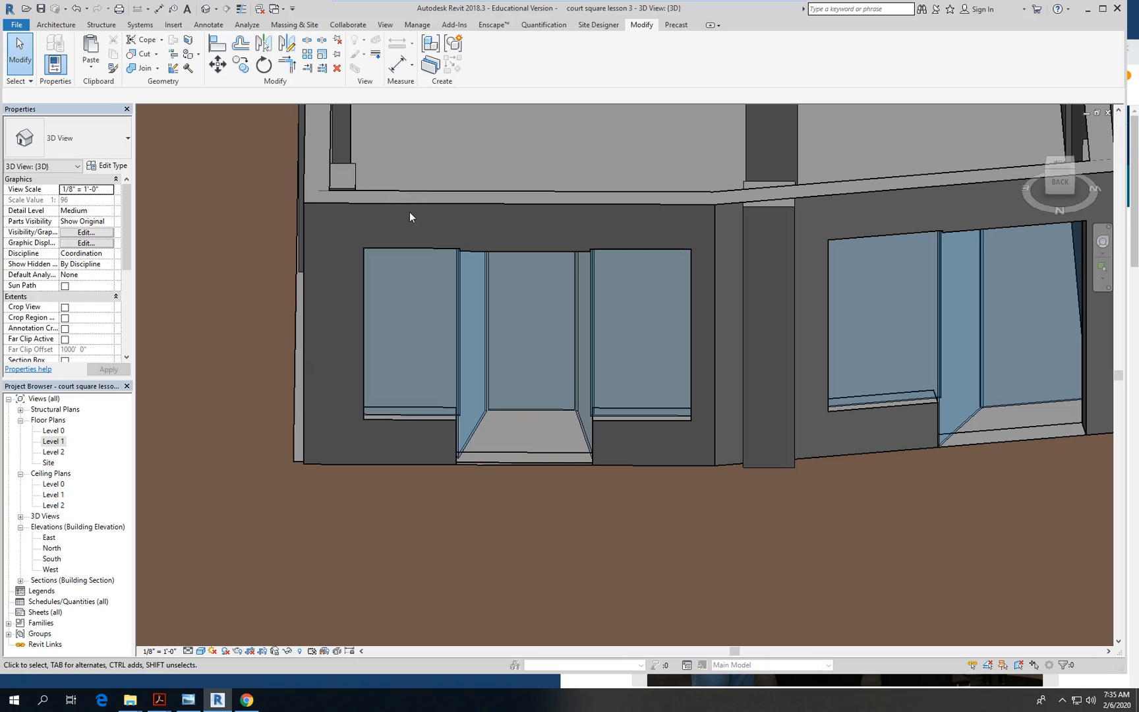
scroll(440, 437, up, 2)
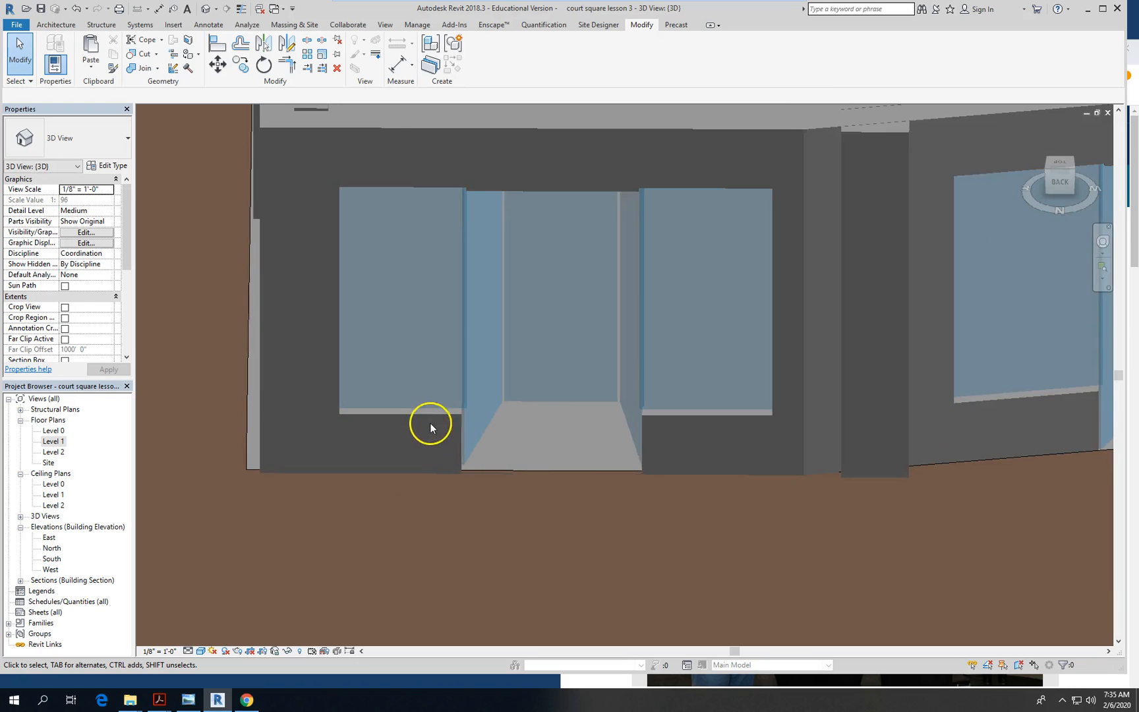
scroll(301, 407, down, 2)
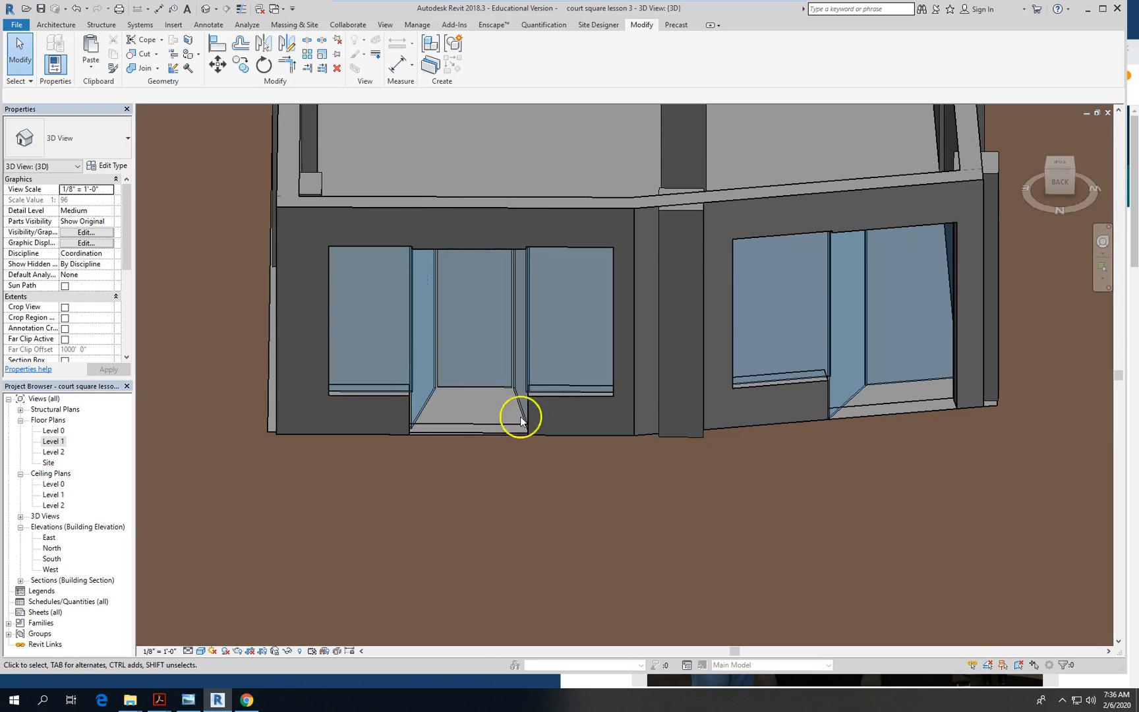
scroll(603, 404, up, 2)
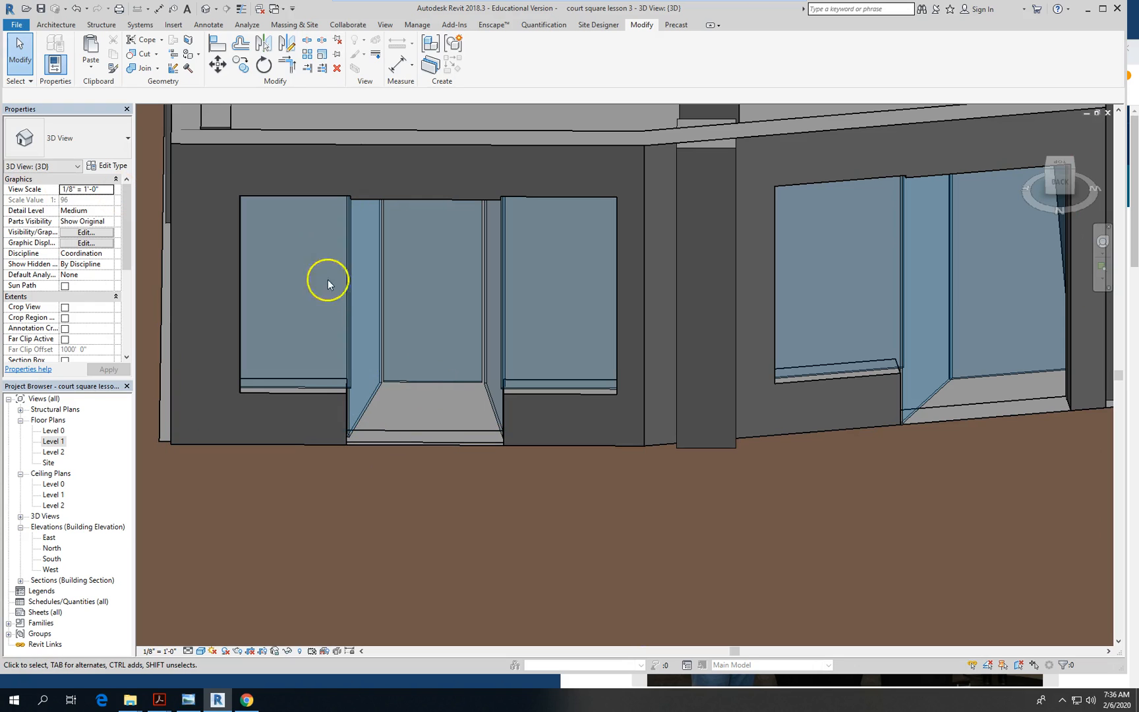
Switch to Chrome and show the Google Maps Street View of the real storefront
click(247, 698)
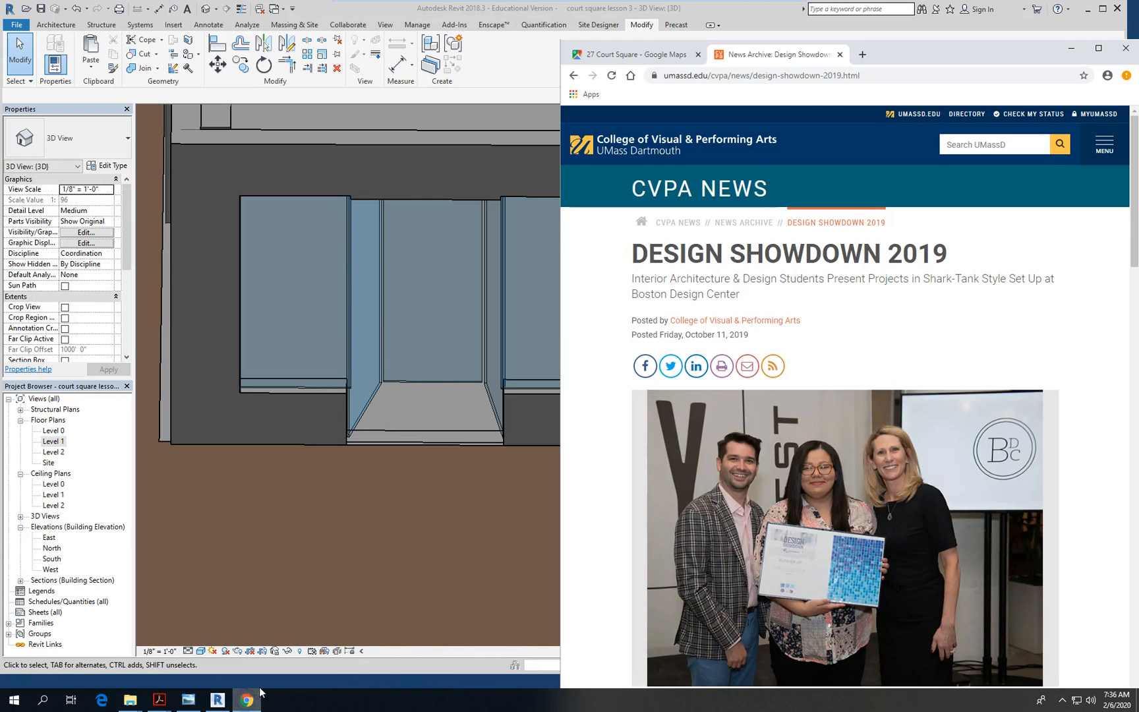
click(650, 56)
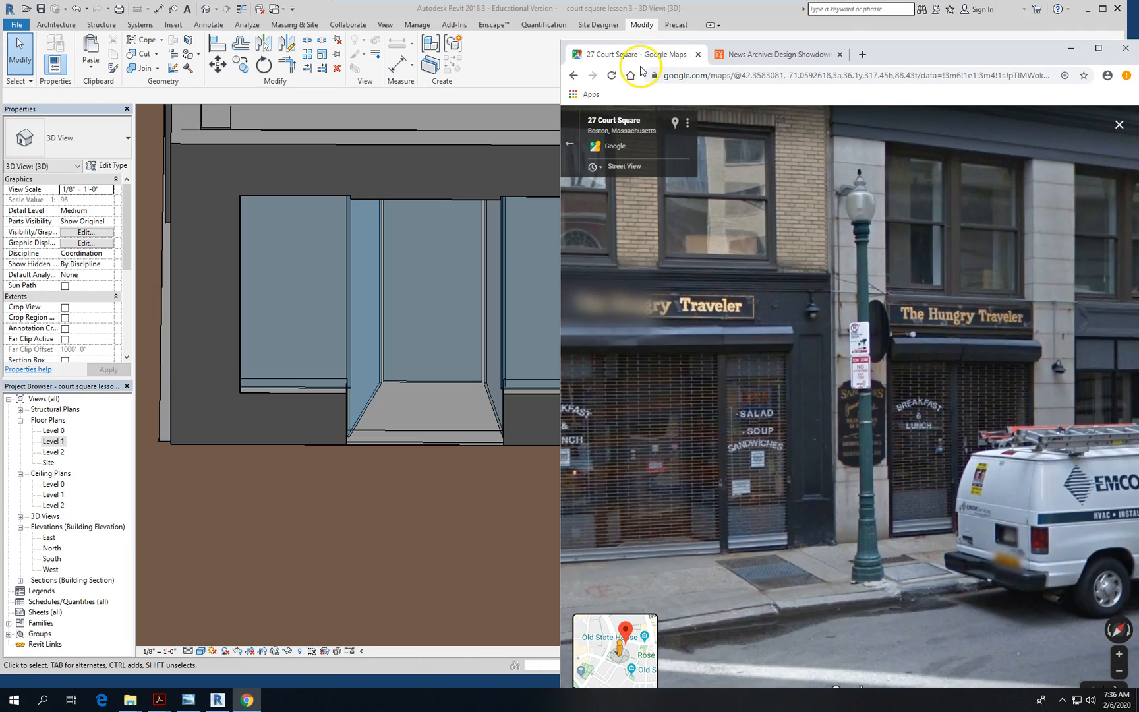
Widen the Street View window to examine the real storefront's glass divisions, and switch back to Revit
drag(562, 429, 424, 438)
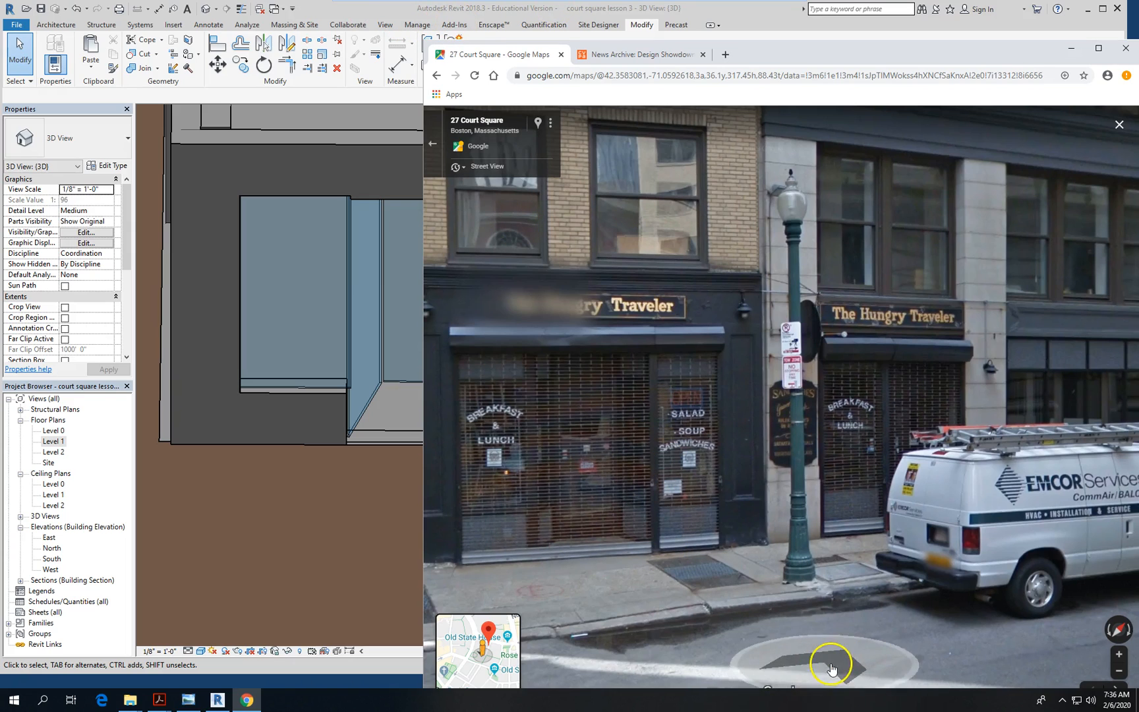
click(408, 9)
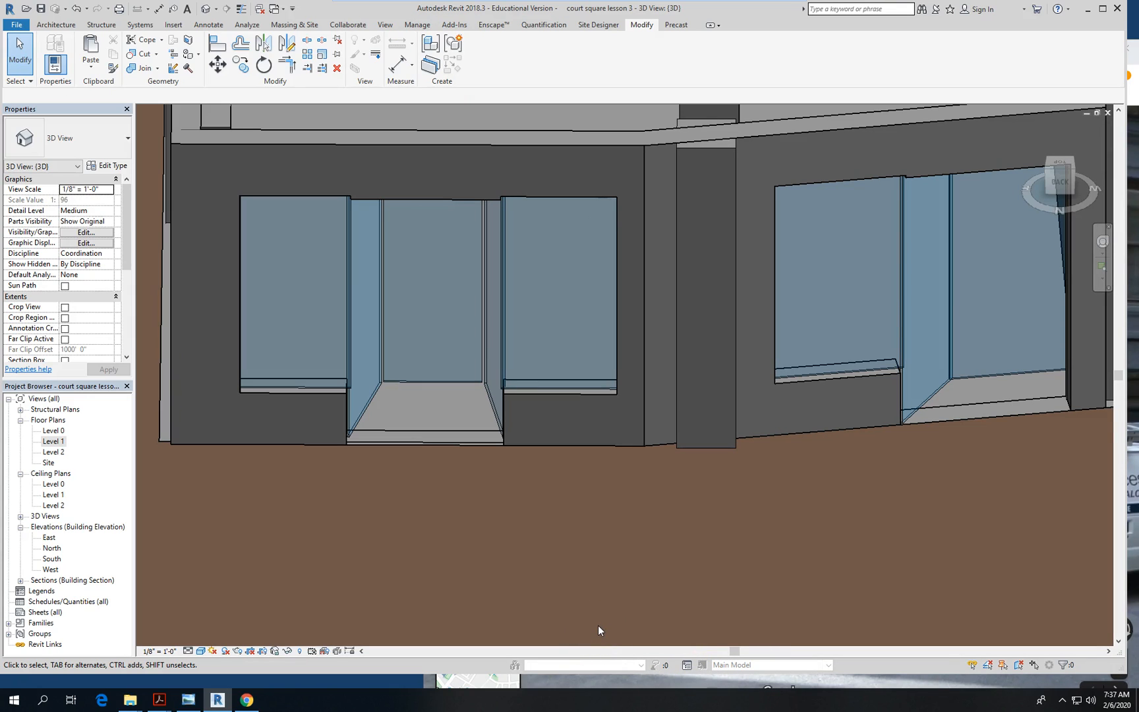
Open the Level 1 floor plan and go to the north elevation view from its elevation marker
double_click(53, 441)
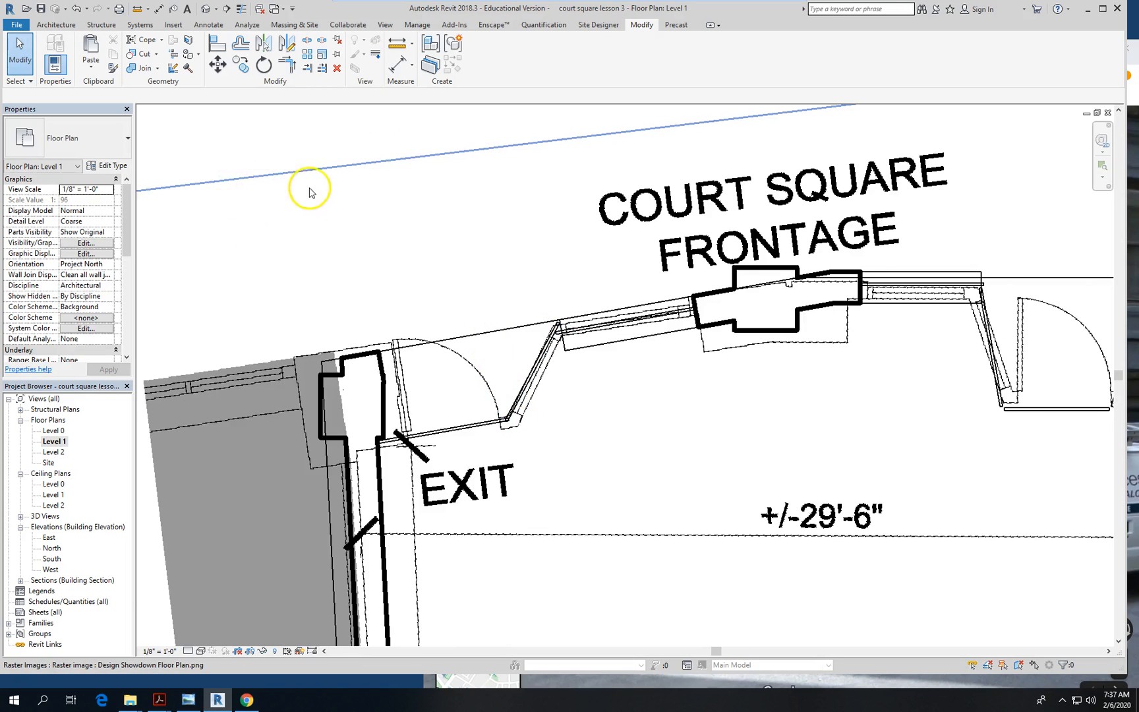
scroll(299, 193, down, 5)
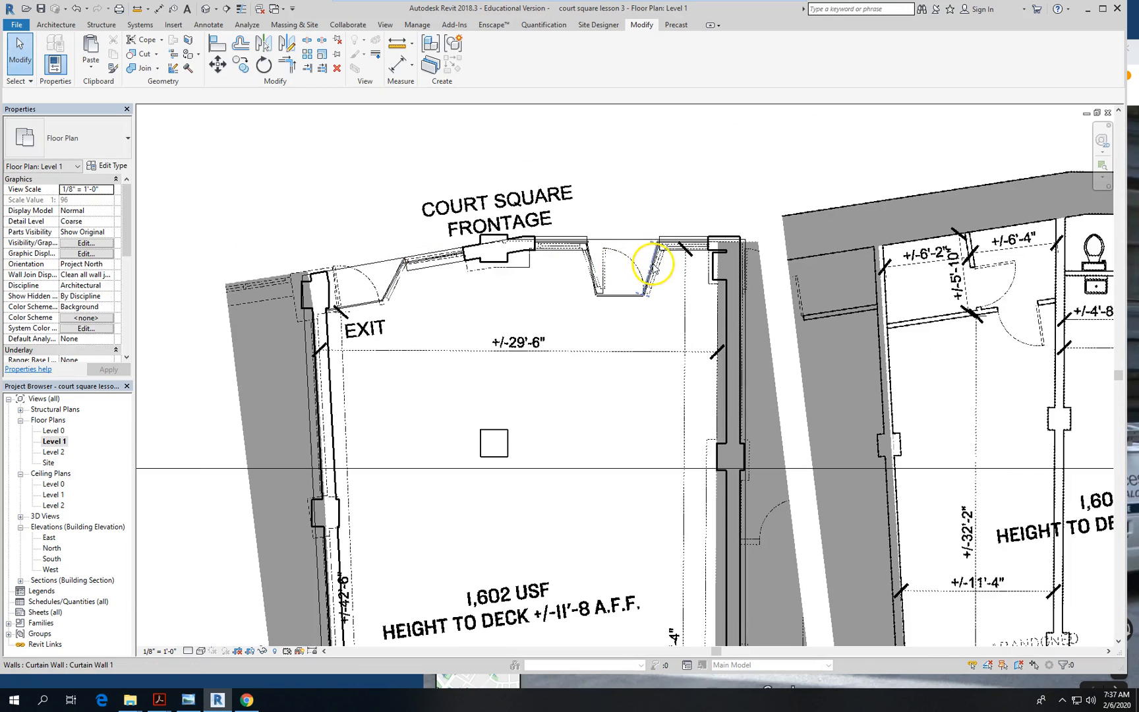
scroll(656, 267, up, 4)
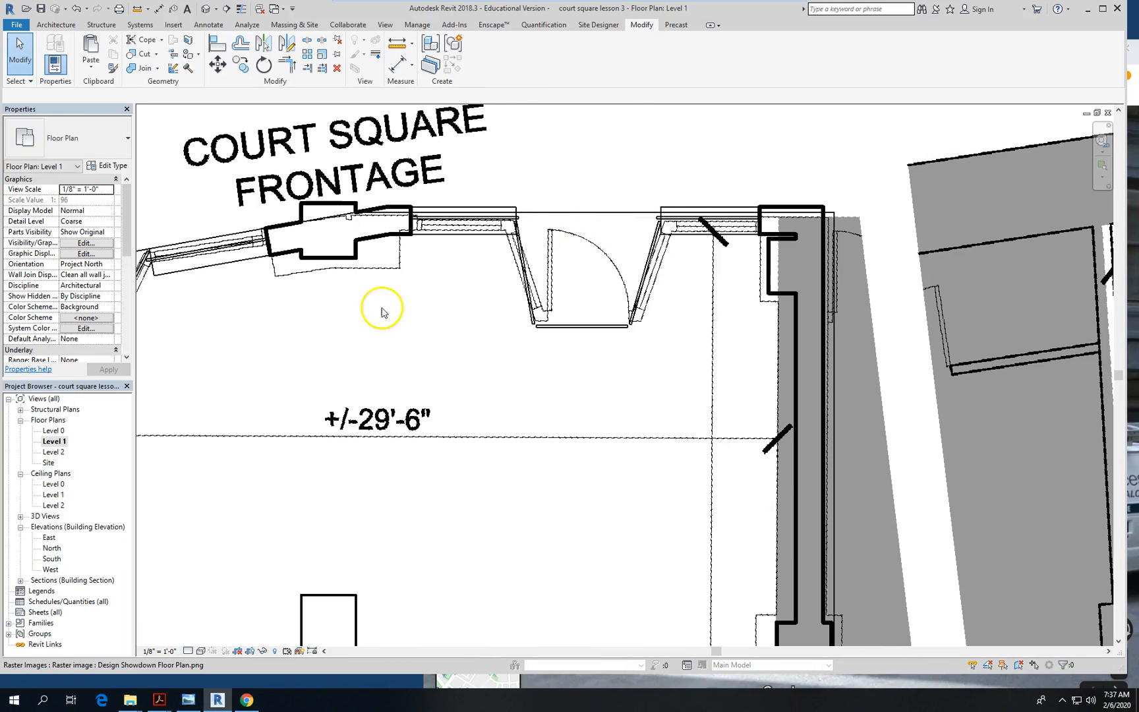
scroll(547, 250, down, 3)
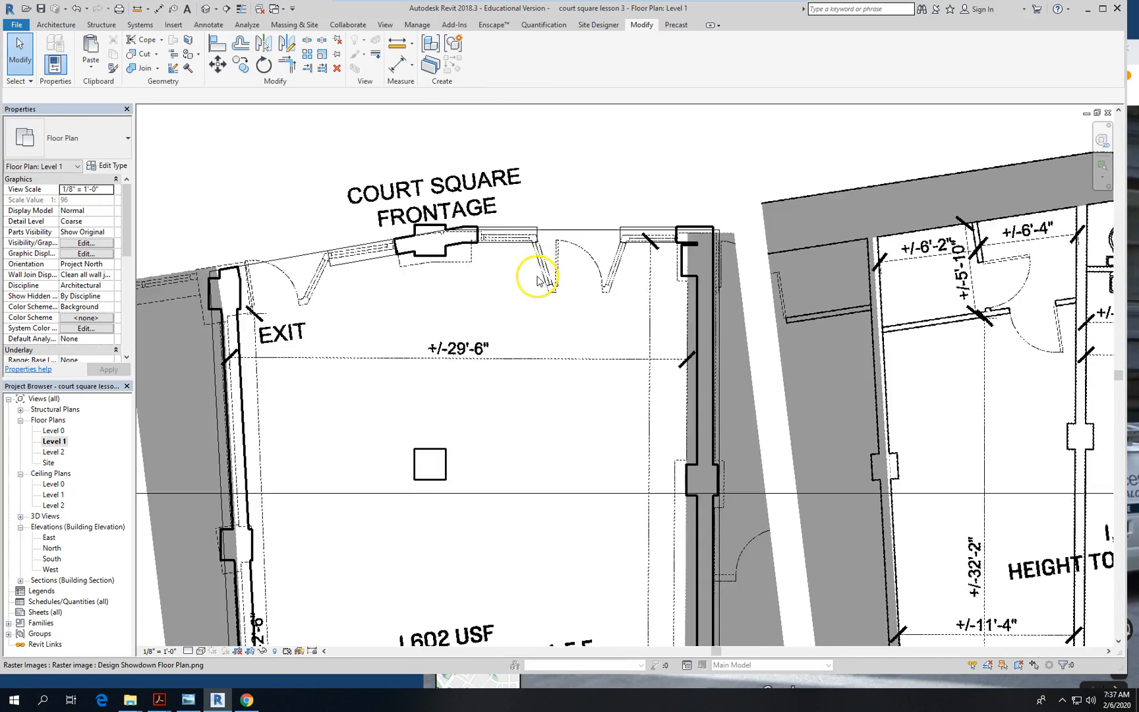
scroll(465, 310, down, 2)
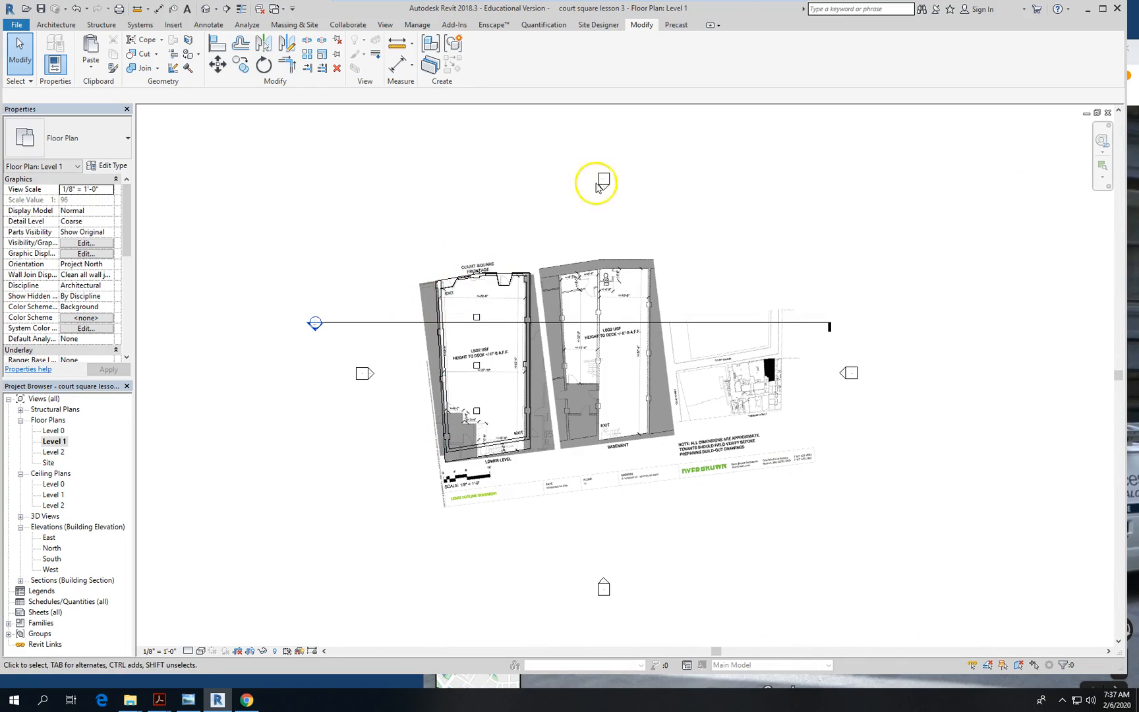
click(606, 190)
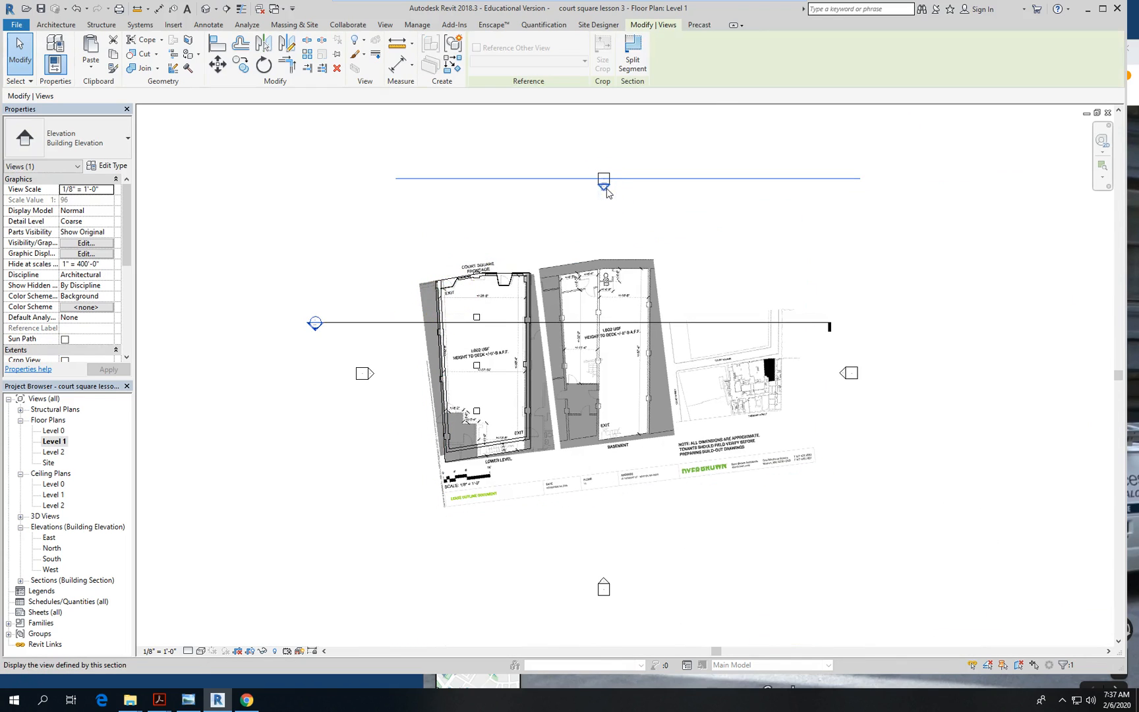
right_click(607, 192)
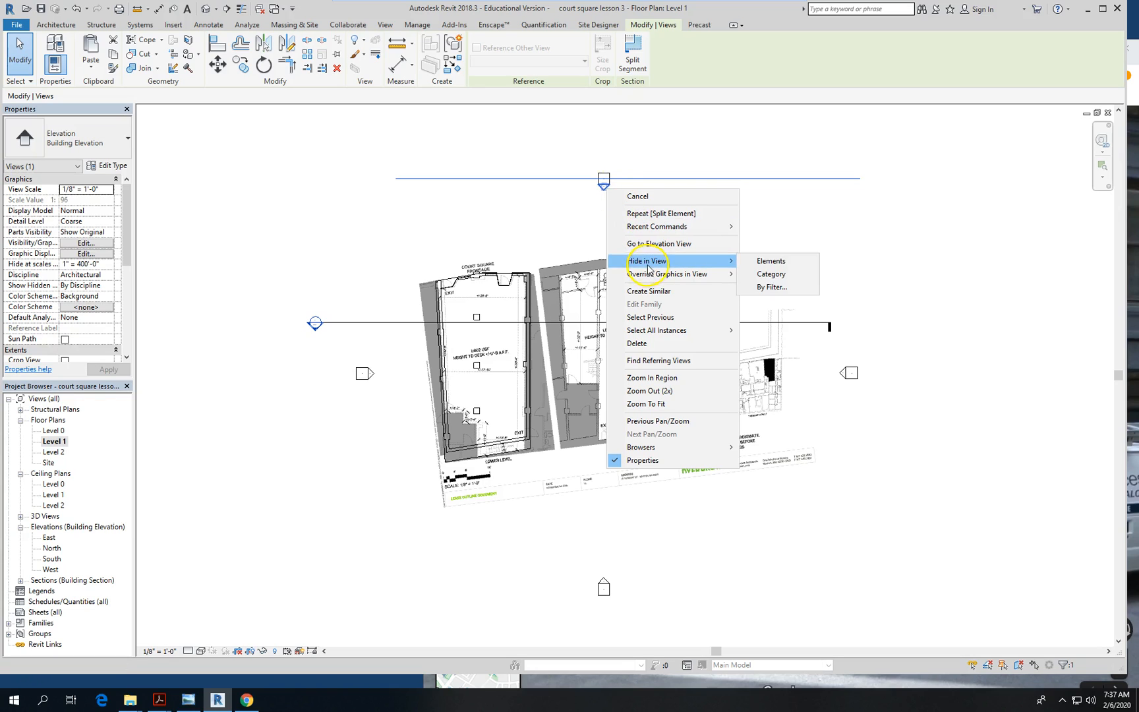
click(659, 244)
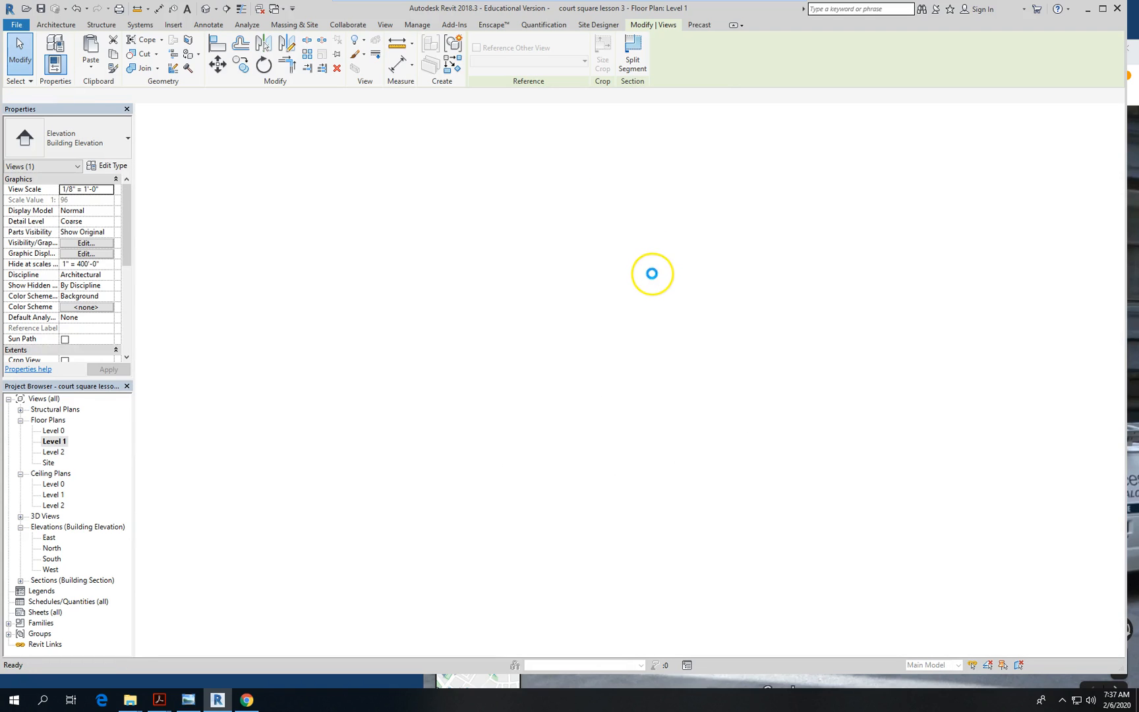
Place horizontal curtain grid lines 1'-0" below the top of the two windows and recessed glass walls at the entrance between them
scroll(768, 366, up, 4)
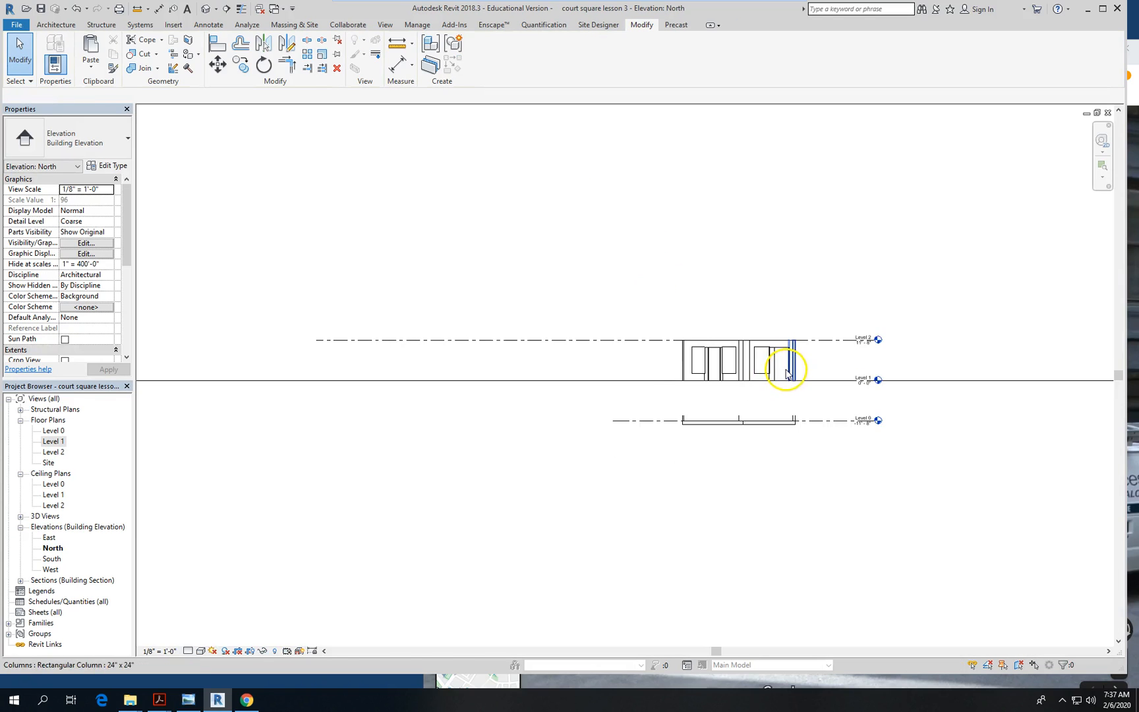
scroll(782, 374, up, 2)
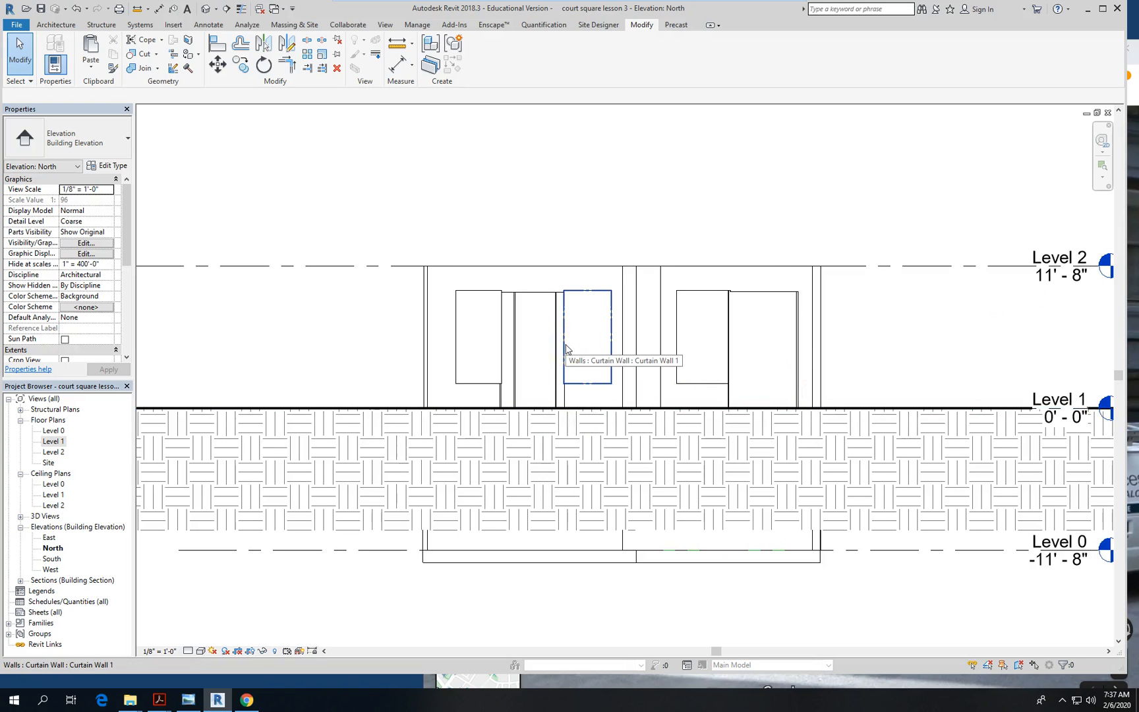
scroll(566, 349, up, 1)
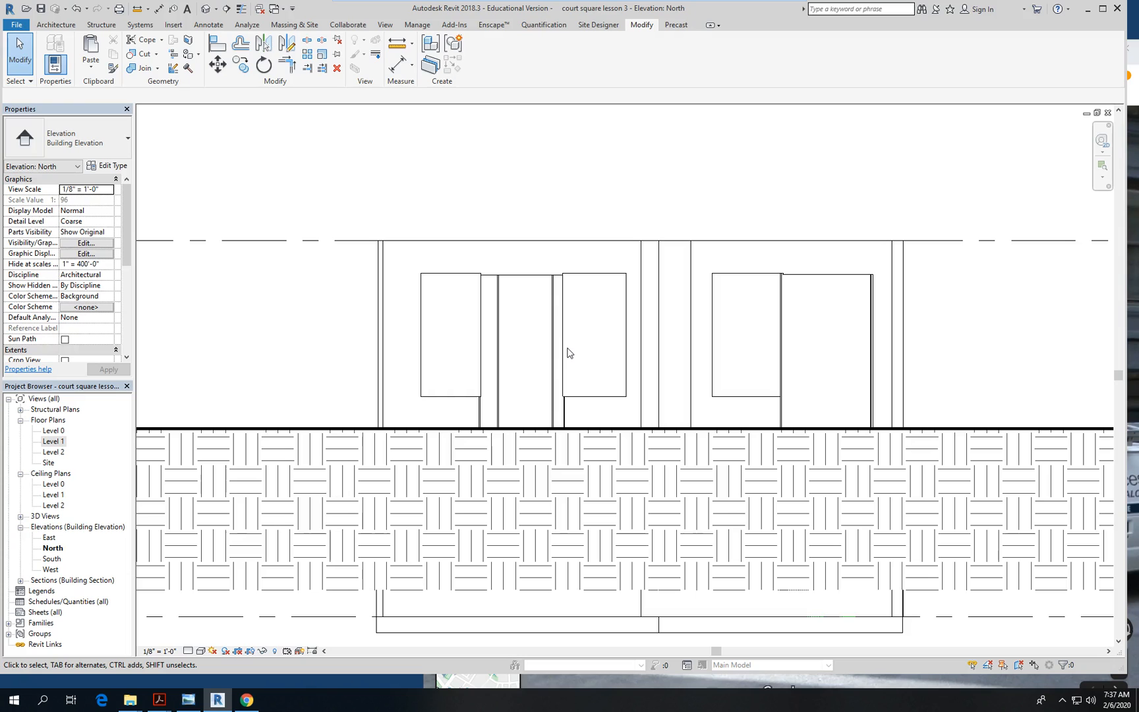
scroll(487, 399, up, 2)
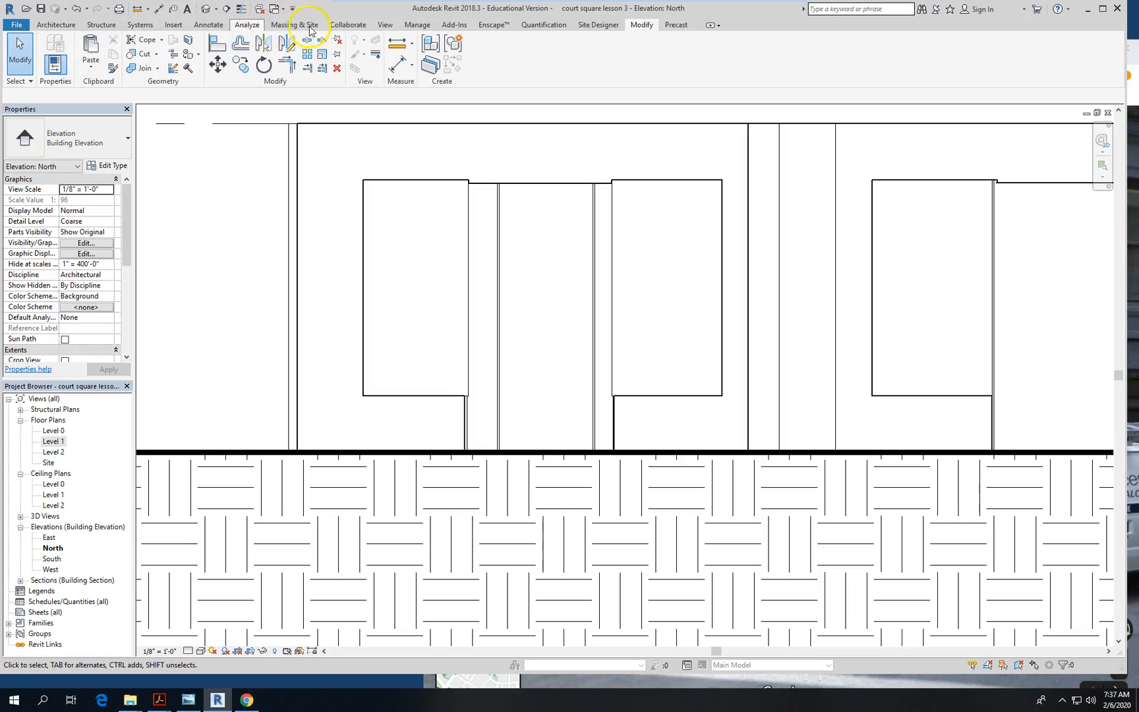
click(57, 25)
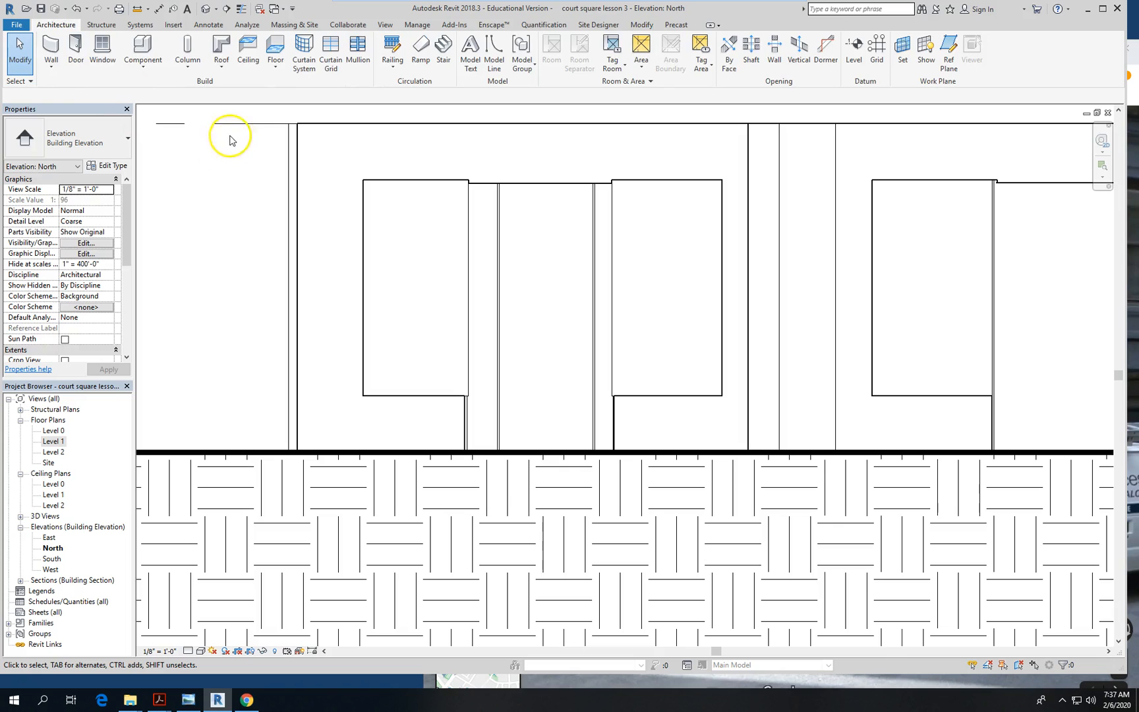
click(331, 54)
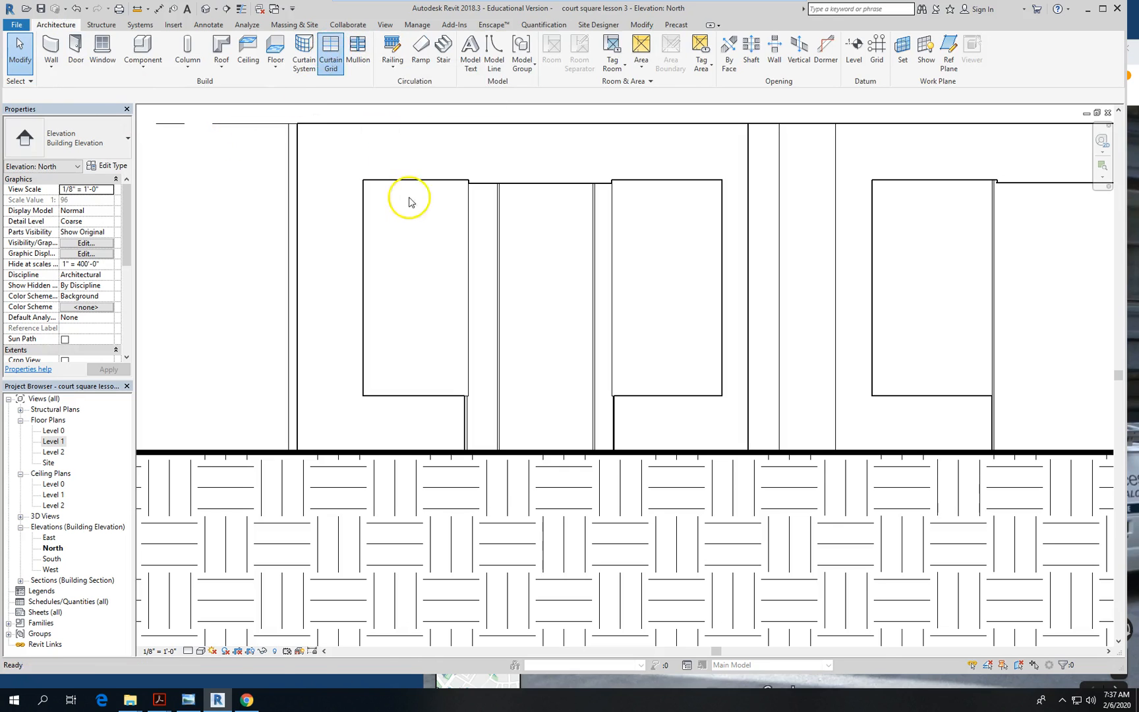
click(466, 217)
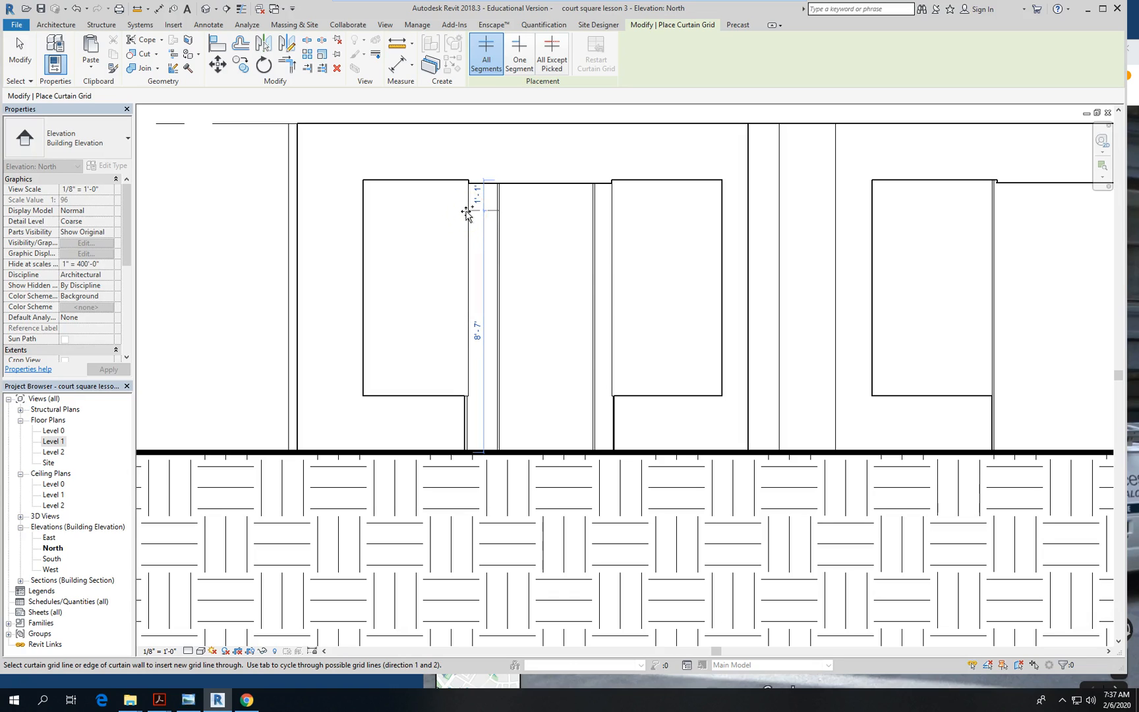
click(466, 209)
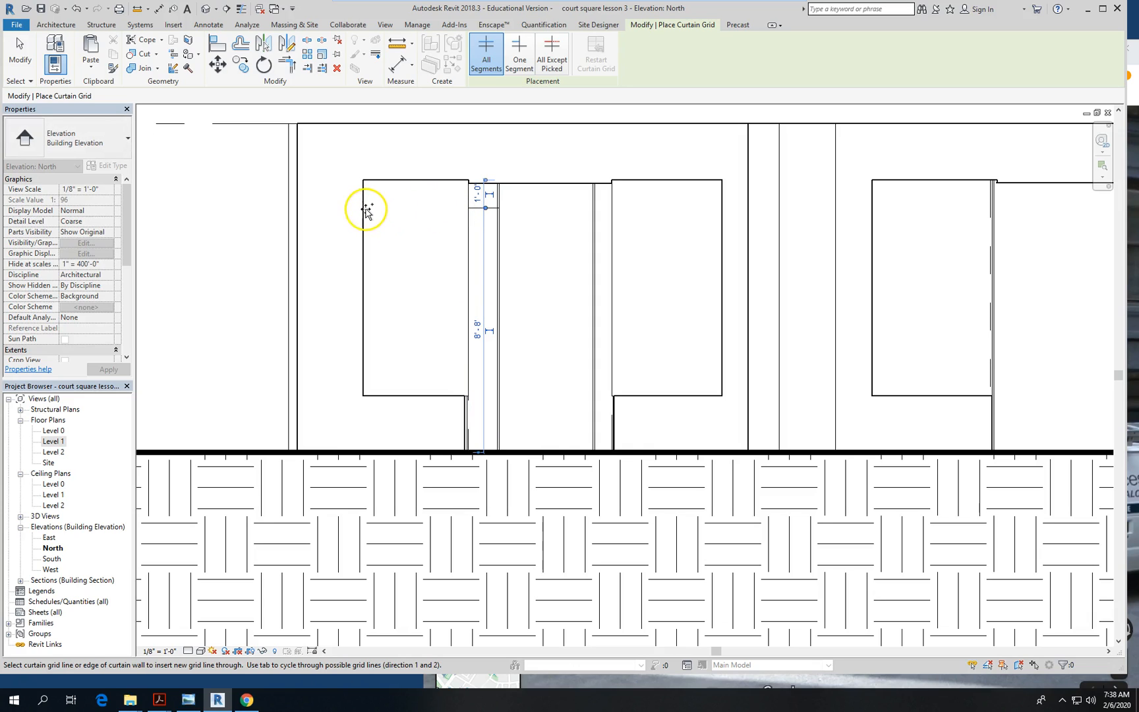
click(391, 211)
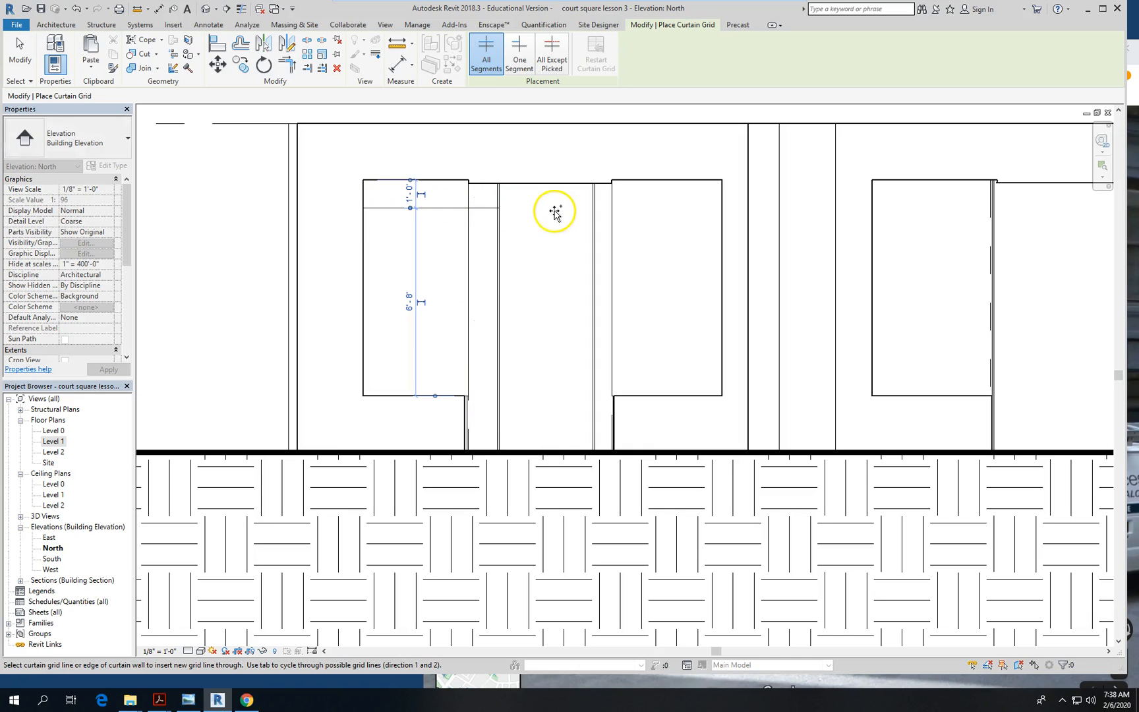
click(597, 208)
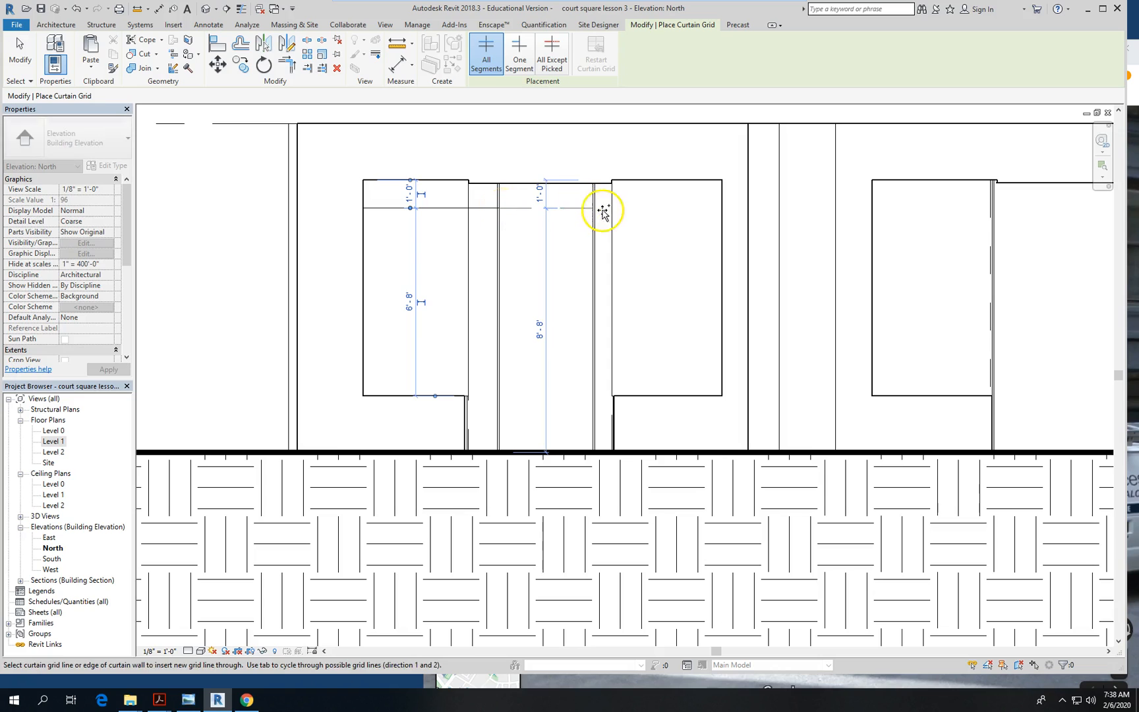
click(622, 209)
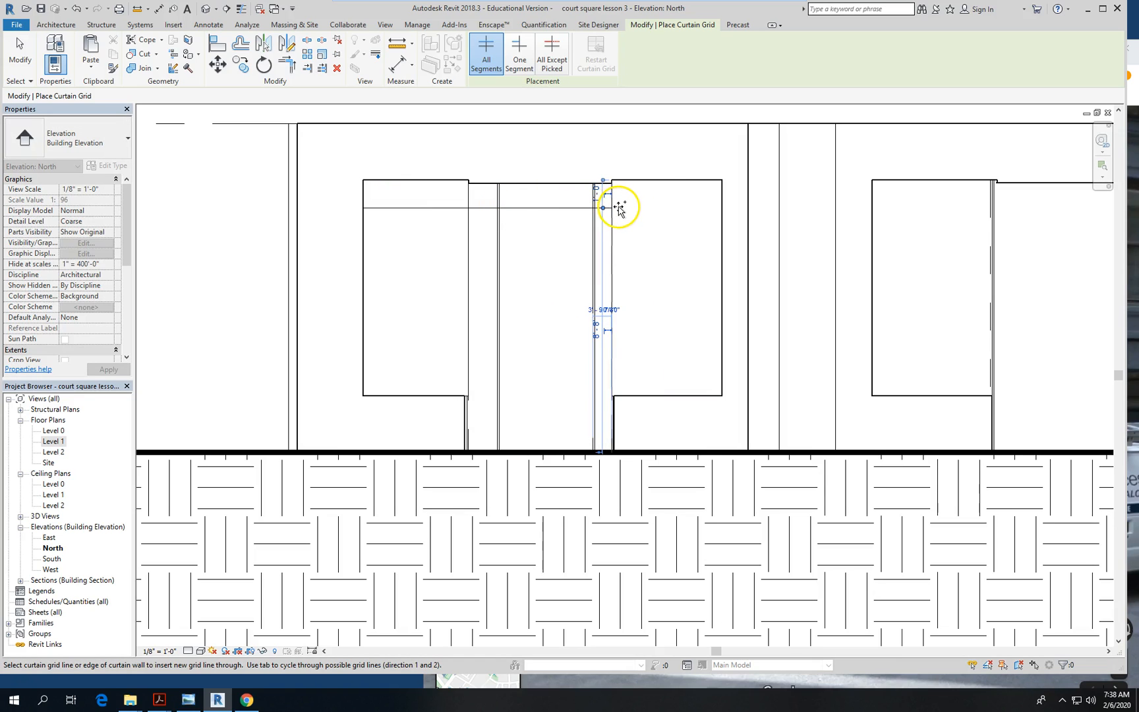
click(616, 208)
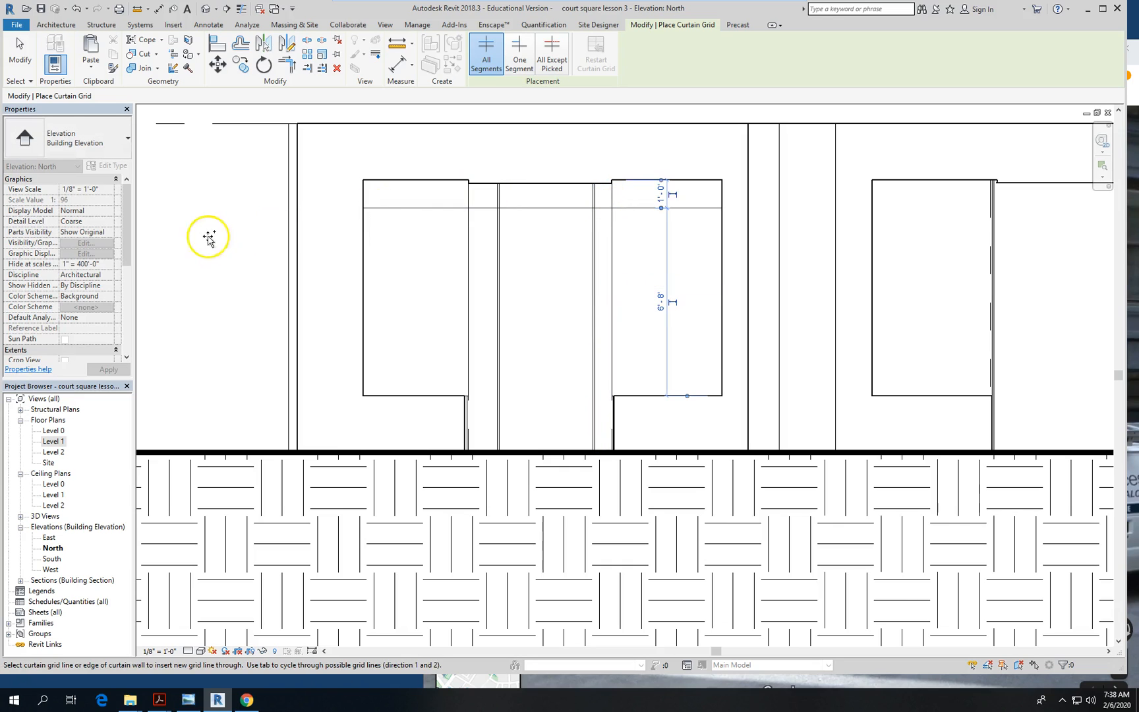
Place matching curtain grid lines 1'-0" below the top of the window, angled side wall and door wall at the corner entrance
scroll(214, 235, down, 2)
scroll(699, 207, up, 4)
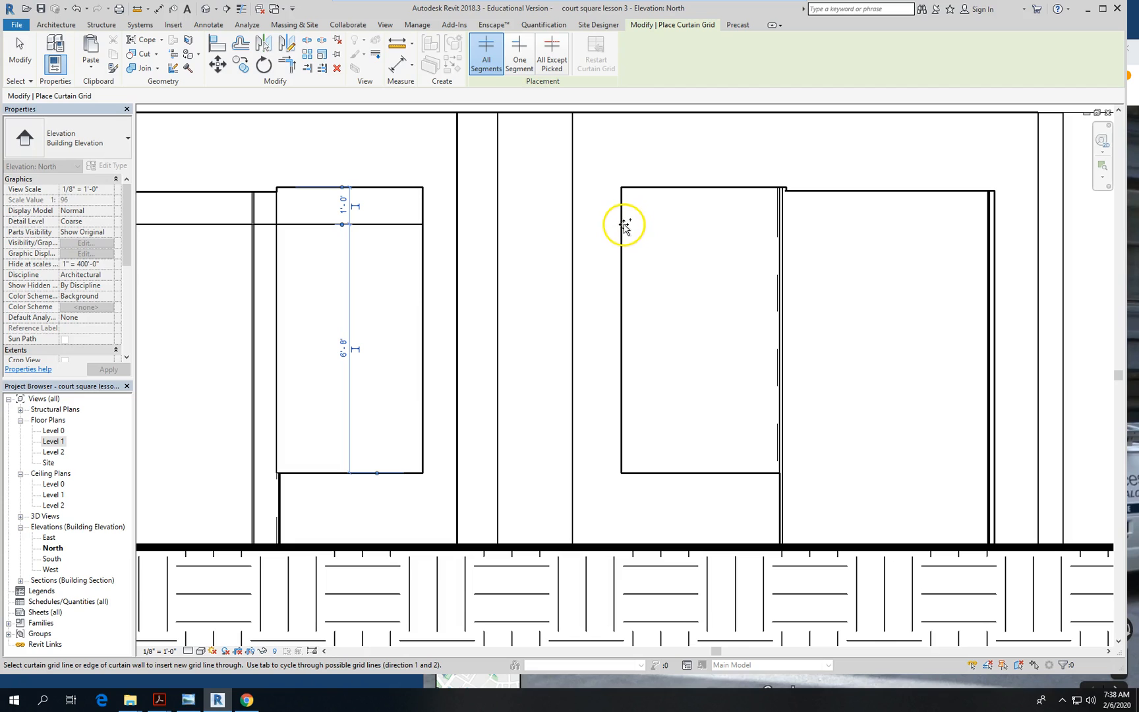
click(622, 225)
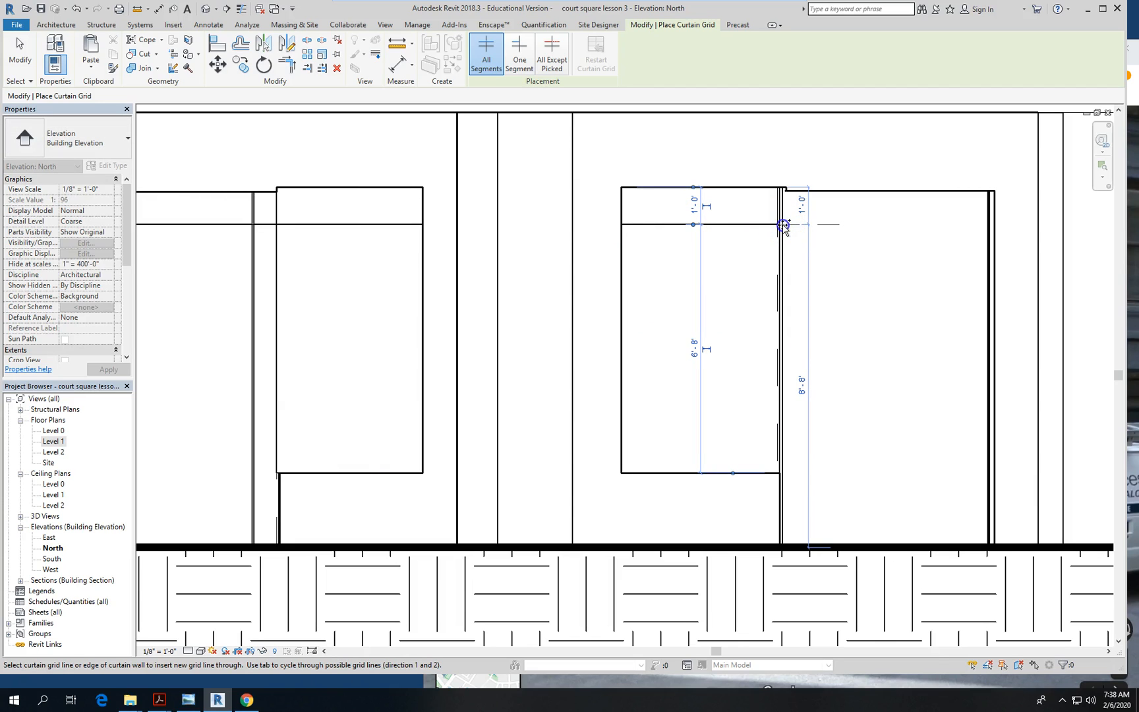
click(807, 225)
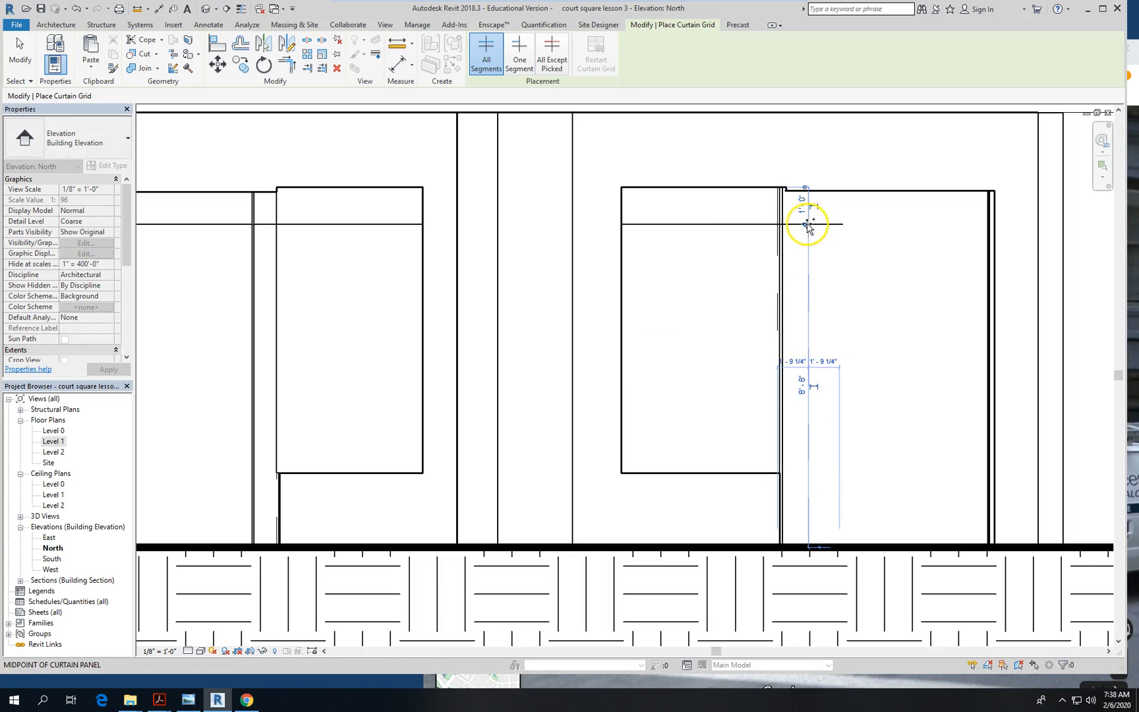
click(993, 226)
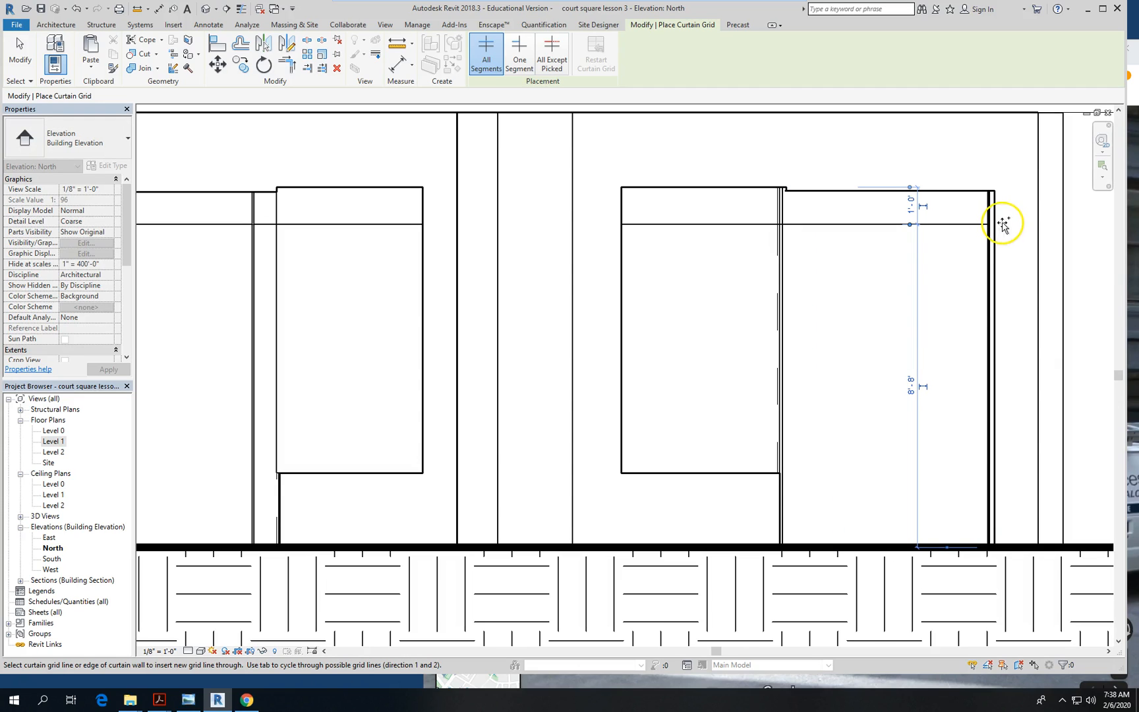
Place horizontal curtain grid lines 2'-0" above the floor on both angled side walls of the entrance between the two windows
scroll(980, 261, down, 2)
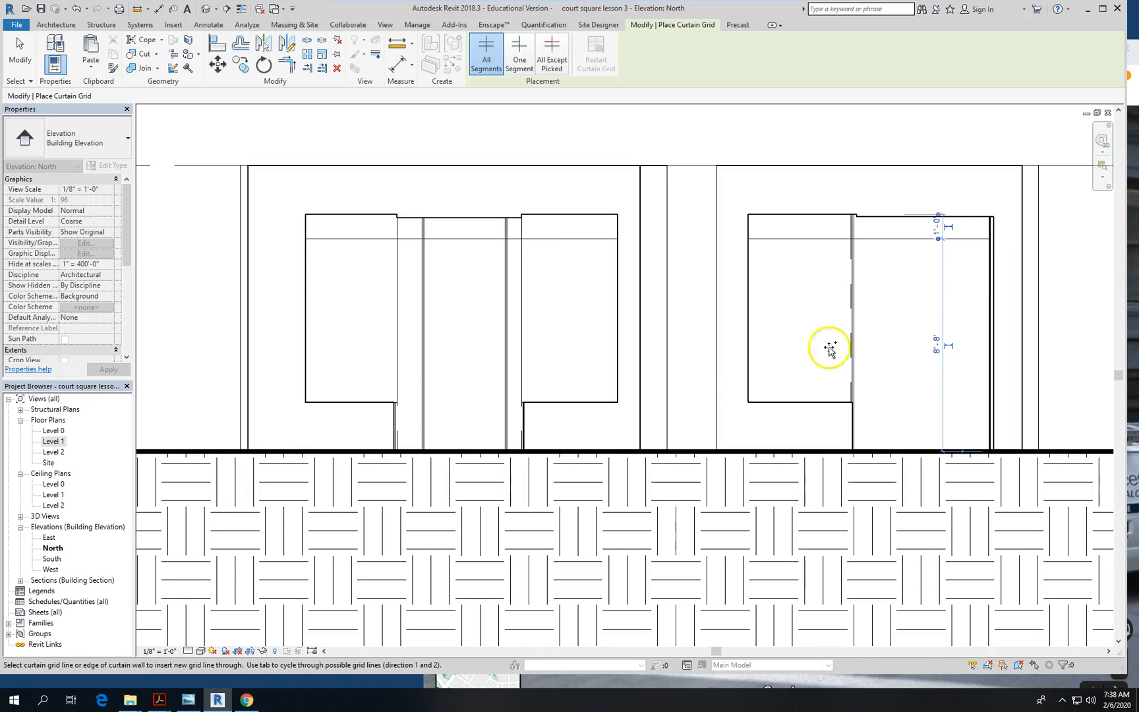
scroll(396, 402, up, 1)
scroll(397, 404, up, 2)
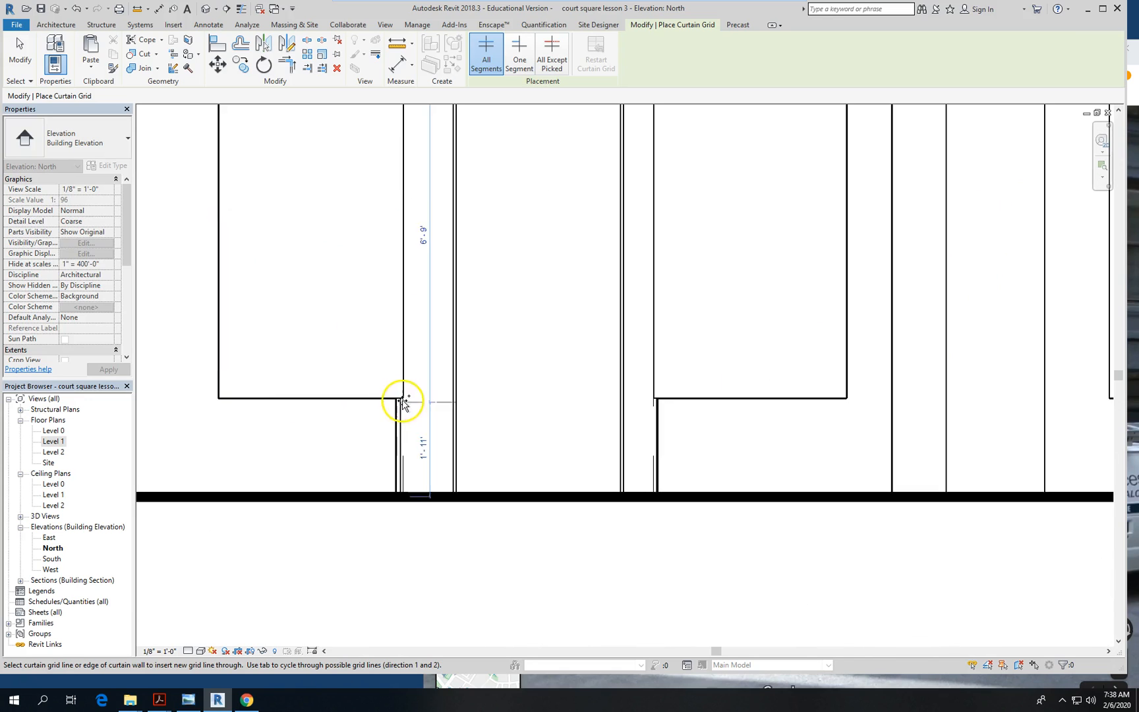
click(454, 398)
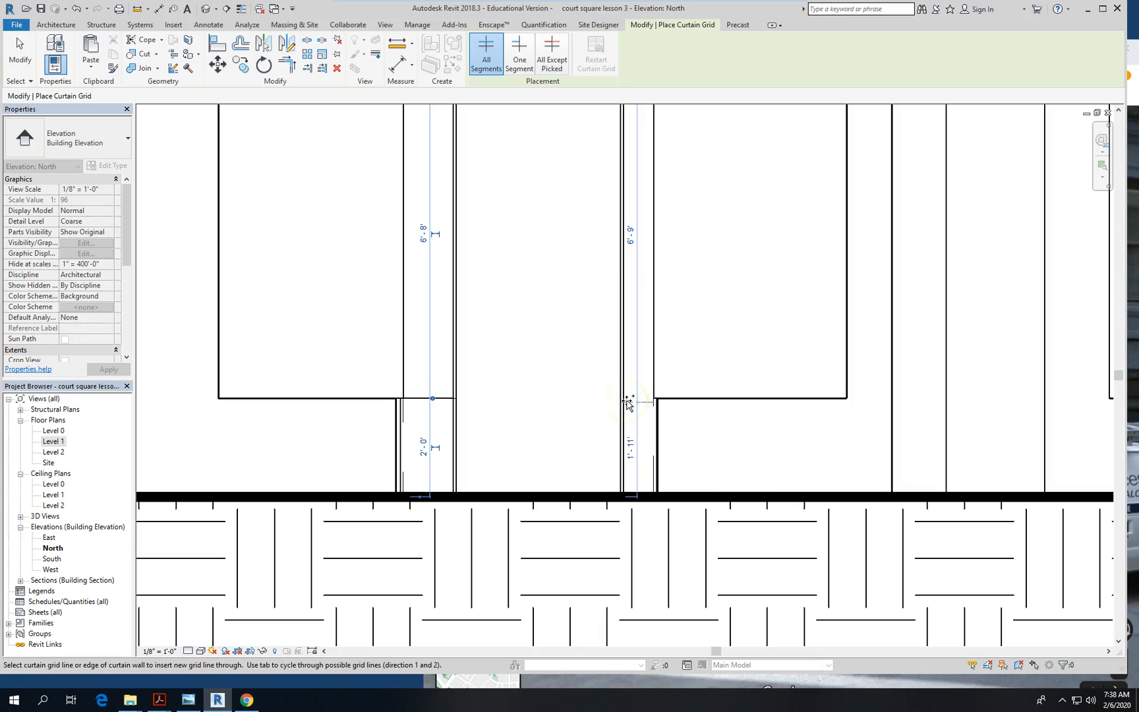
click(628, 399)
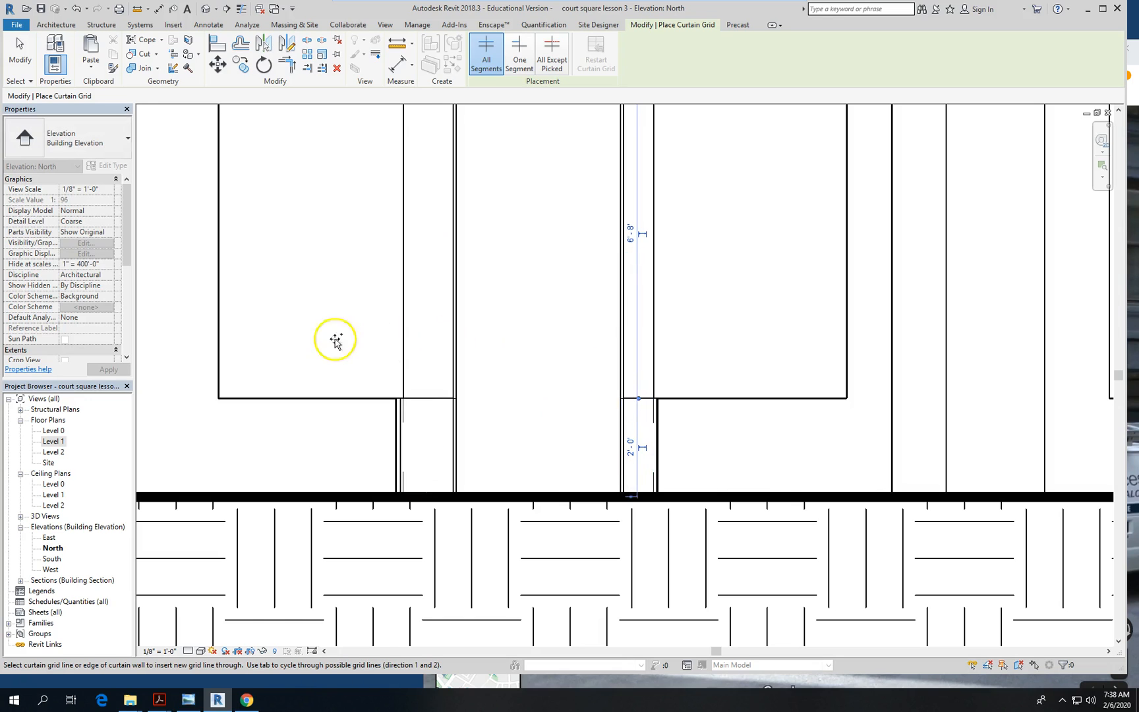
In the 3D view, place a horizontal curtain grid line 2'-0" above the floor on the corner entrance's angled glass wall
scroll(338, 338, down, 2)
scroll(172, 332, down, 1)
scroll(784, 372, up, 1)
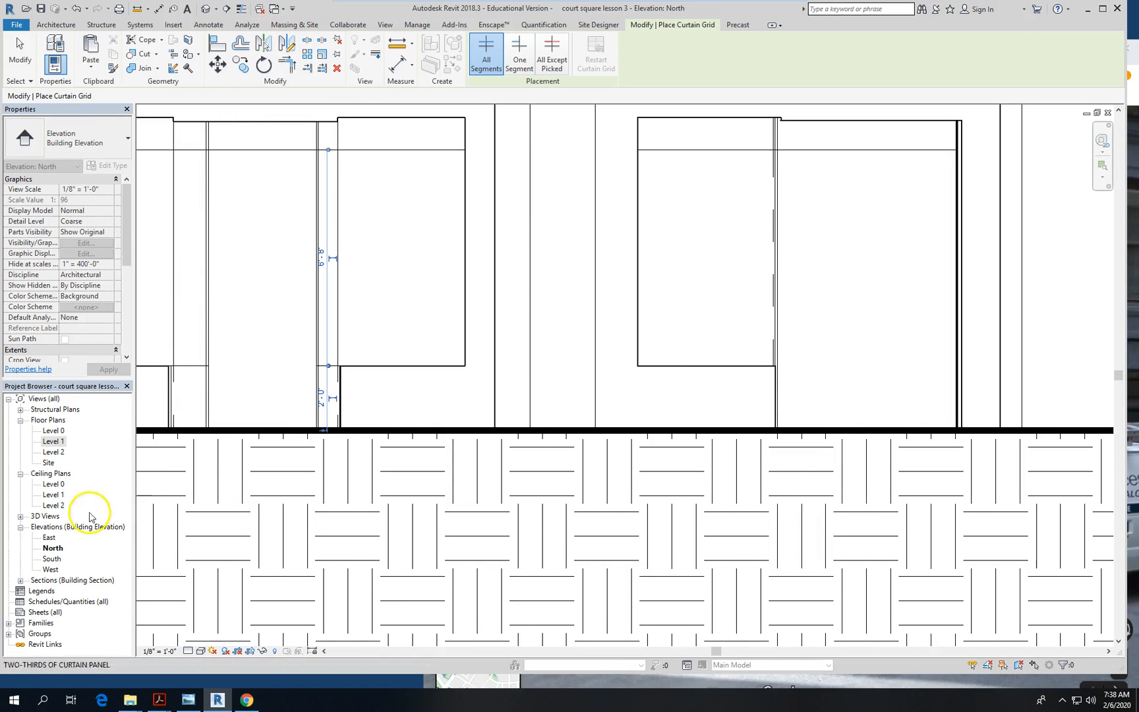
click(206, 9)
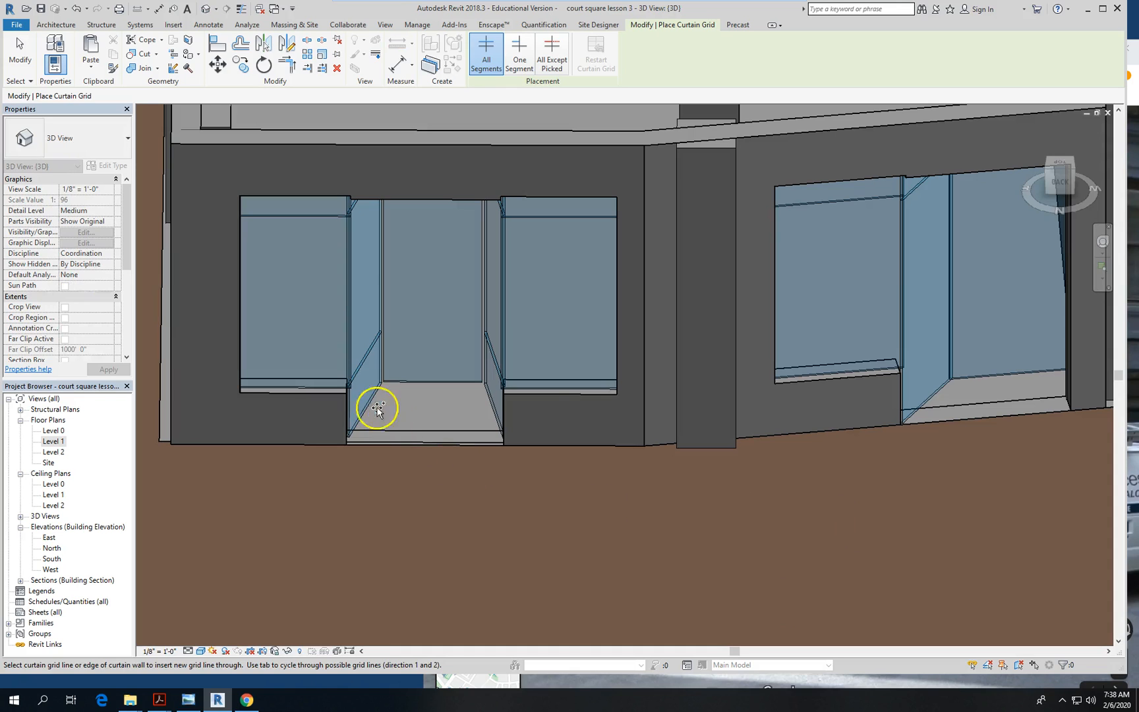
shift+middle_drag(285, 421, 589, 473)
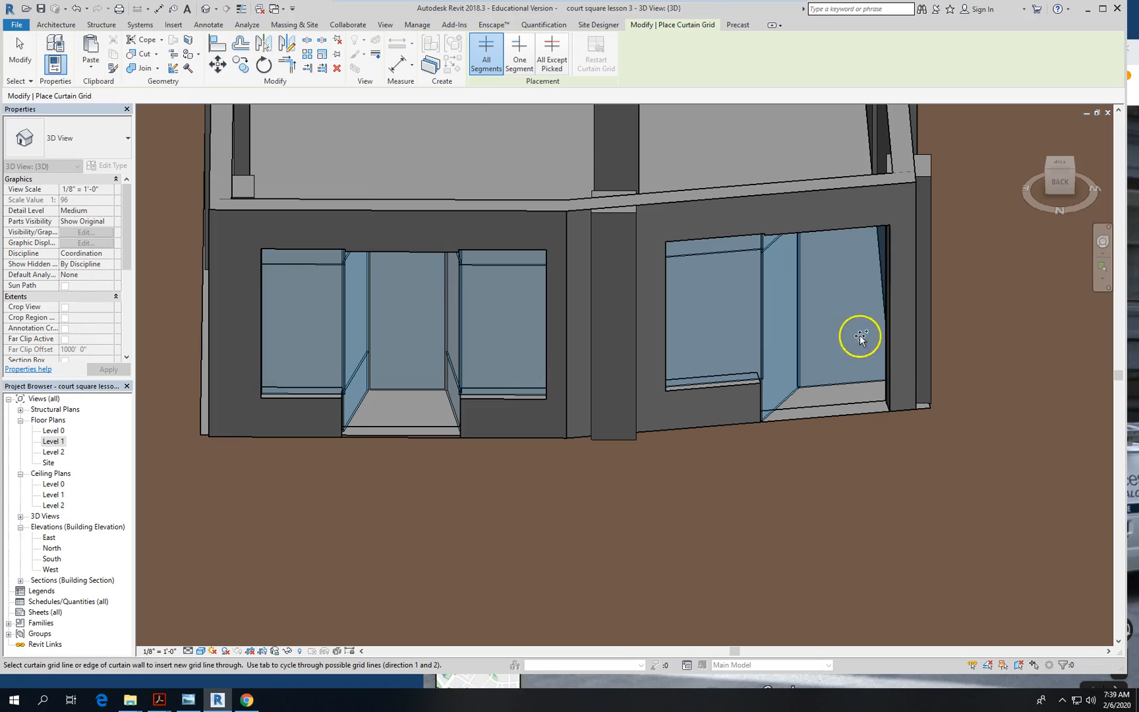
scroll(769, 386, up, 4)
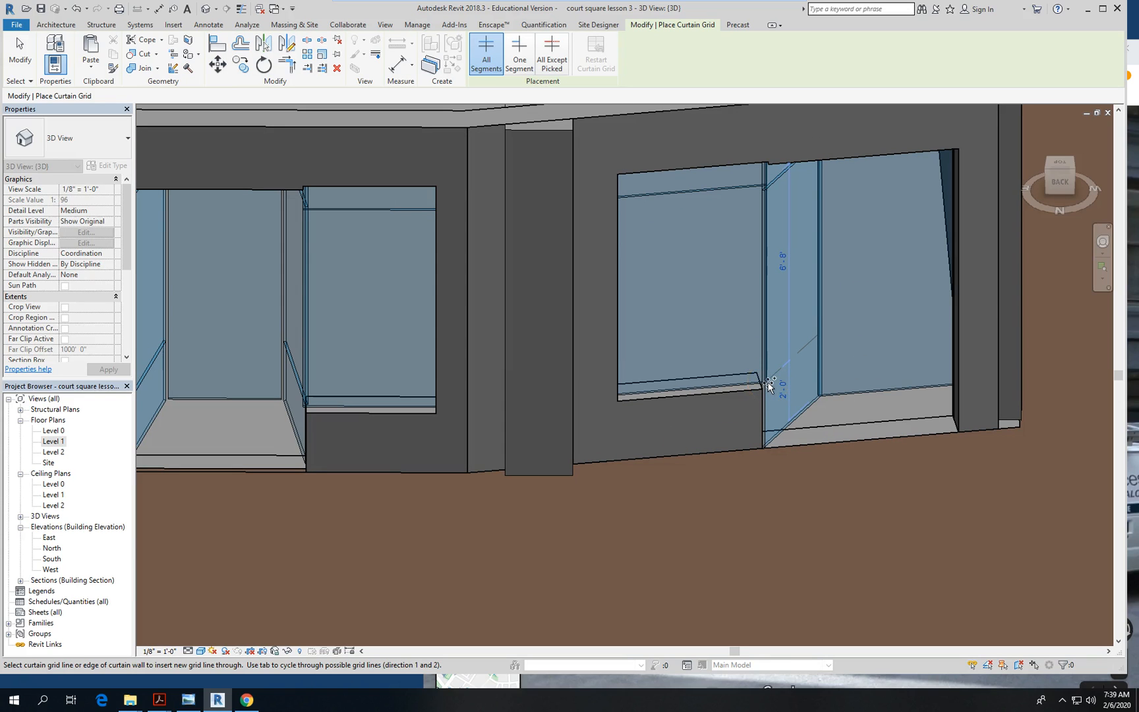
click(767, 385)
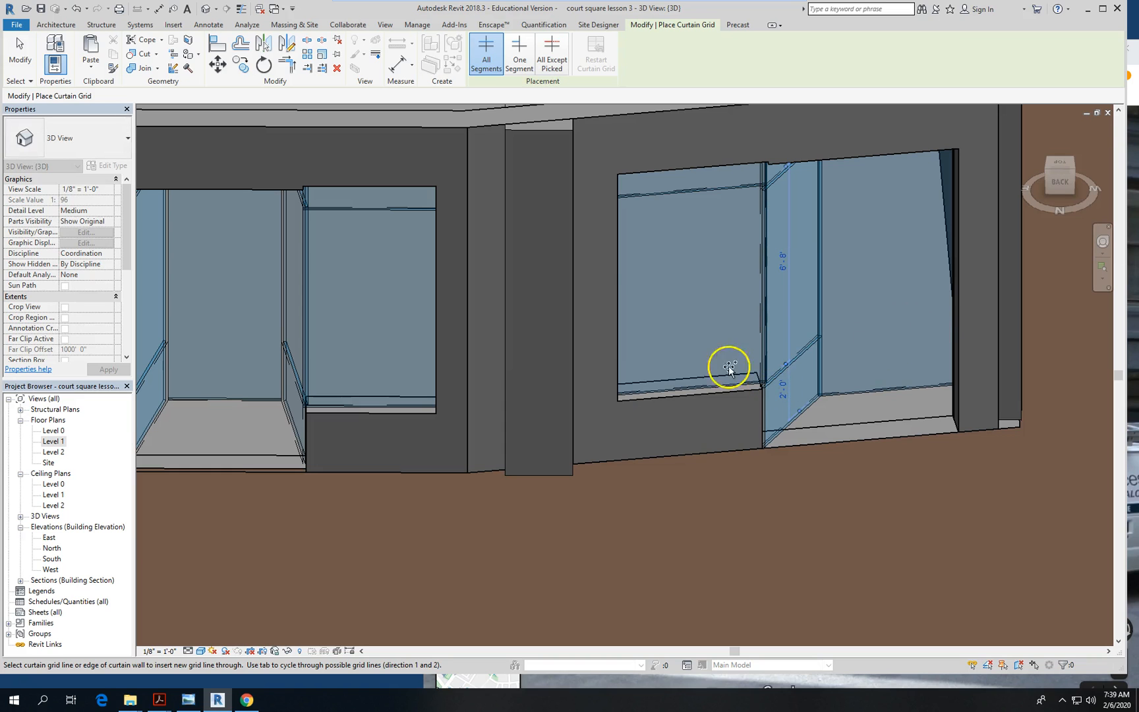
Place vertical 2.5" x 5" rectangular mullions at the two outer corners of the entrance between the two windows
scroll(516, 312, down, 3)
shift+middle_drag(579, 508, 654, 427)
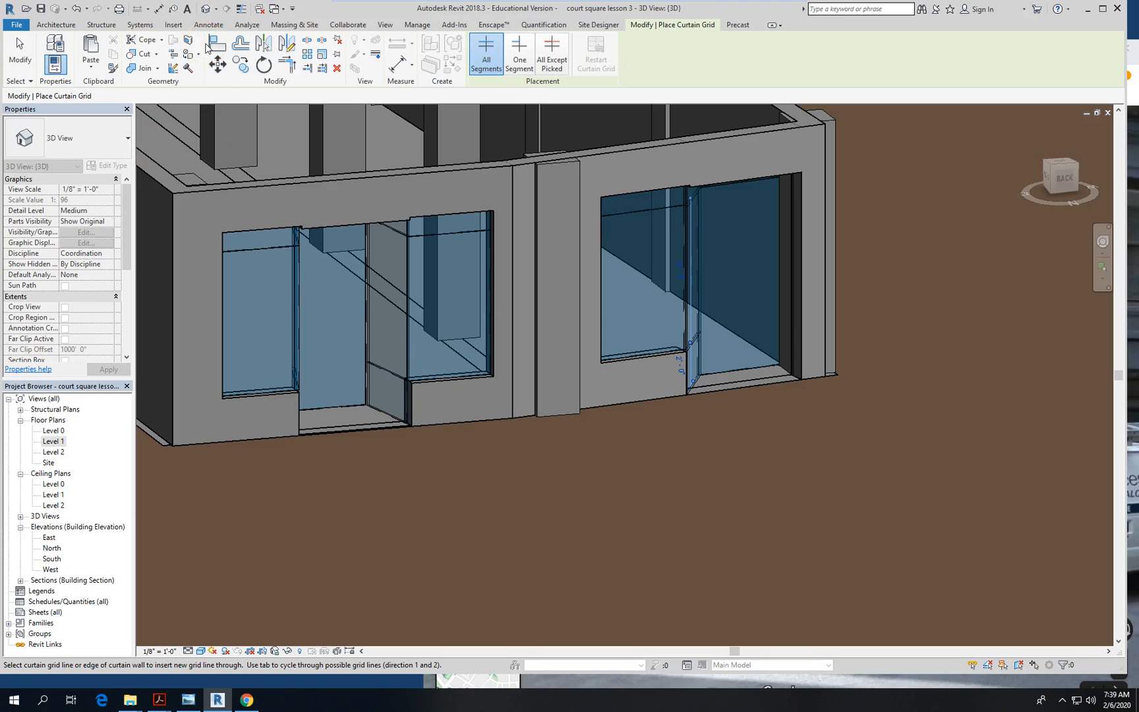
click(55, 25)
click(358, 52)
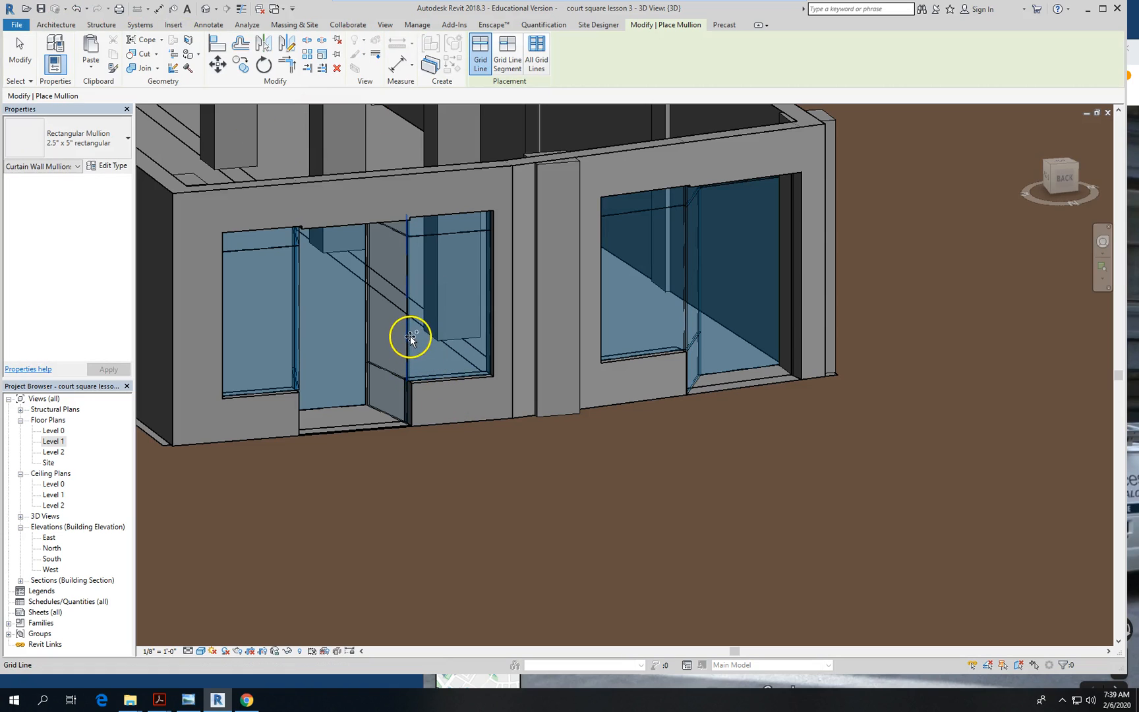
scroll(282, 357, up, 3)
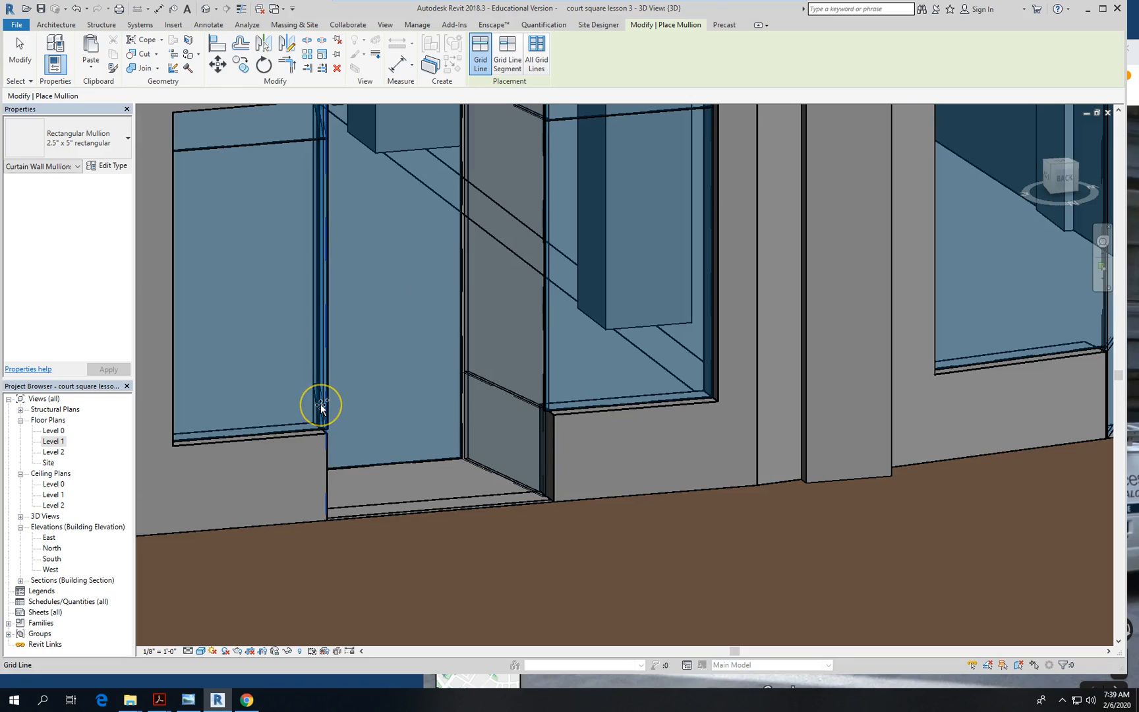
click(320, 404)
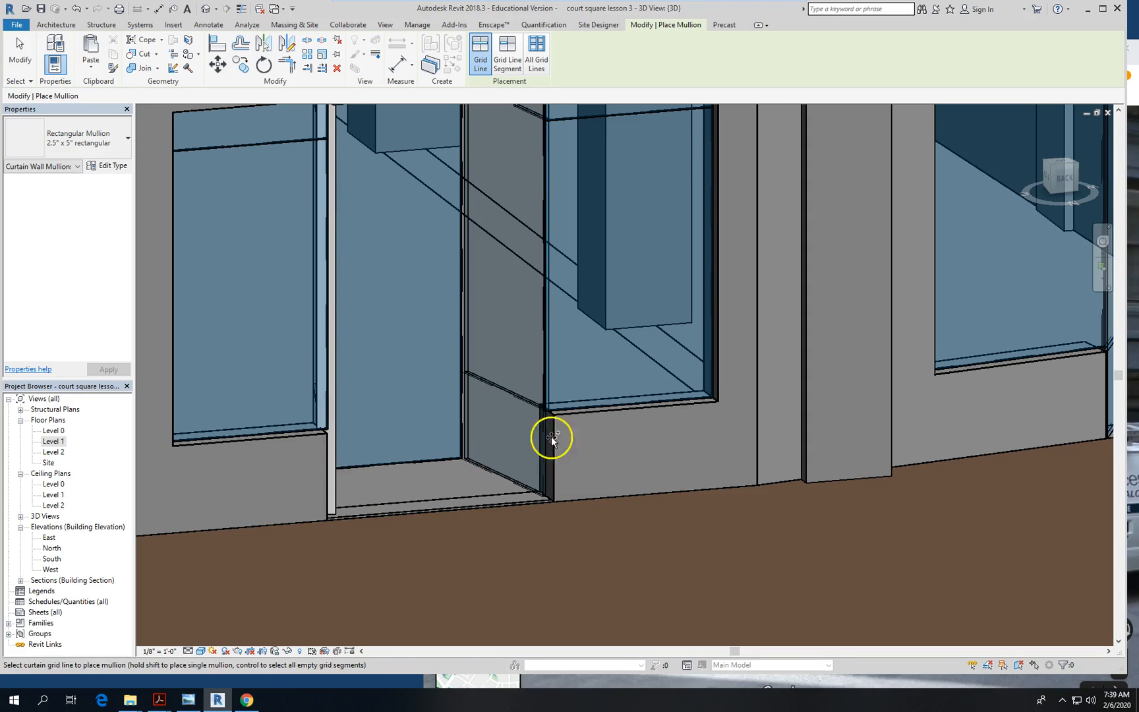
click(545, 361)
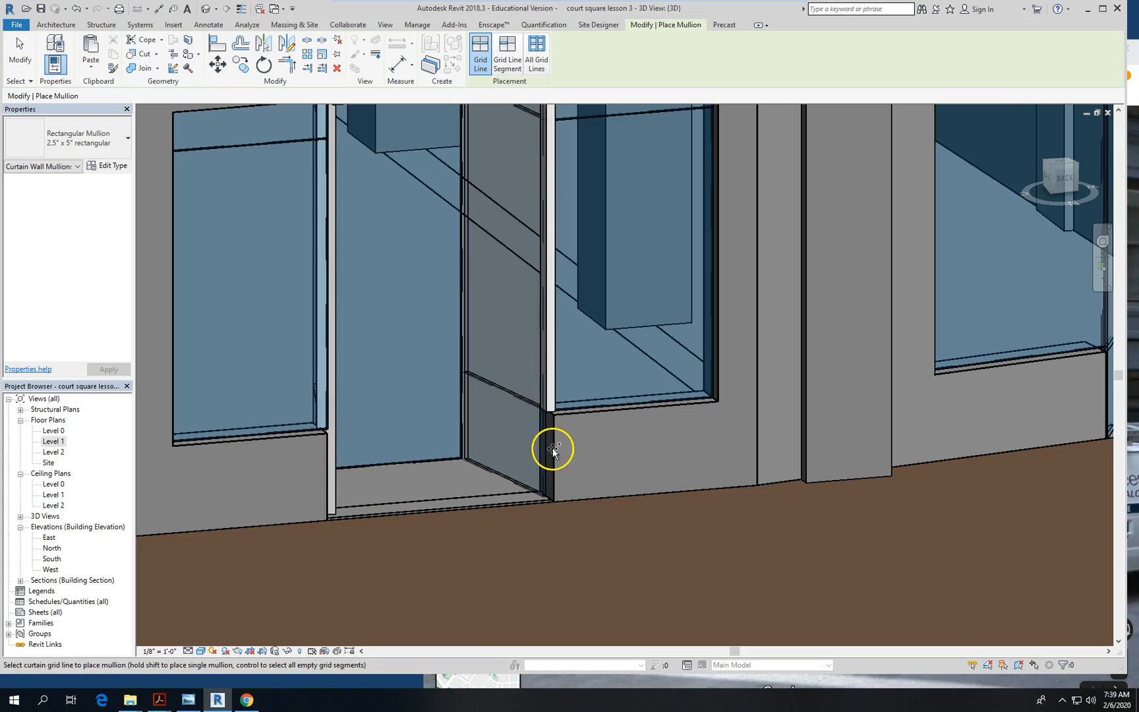
Place horizontal mullions on the lower grid line of the entrance's angled side wall and along the sills of both adjacent windows
scroll(498, 437, down, 2)
scroll(503, 412, up, 1)
click(510, 399)
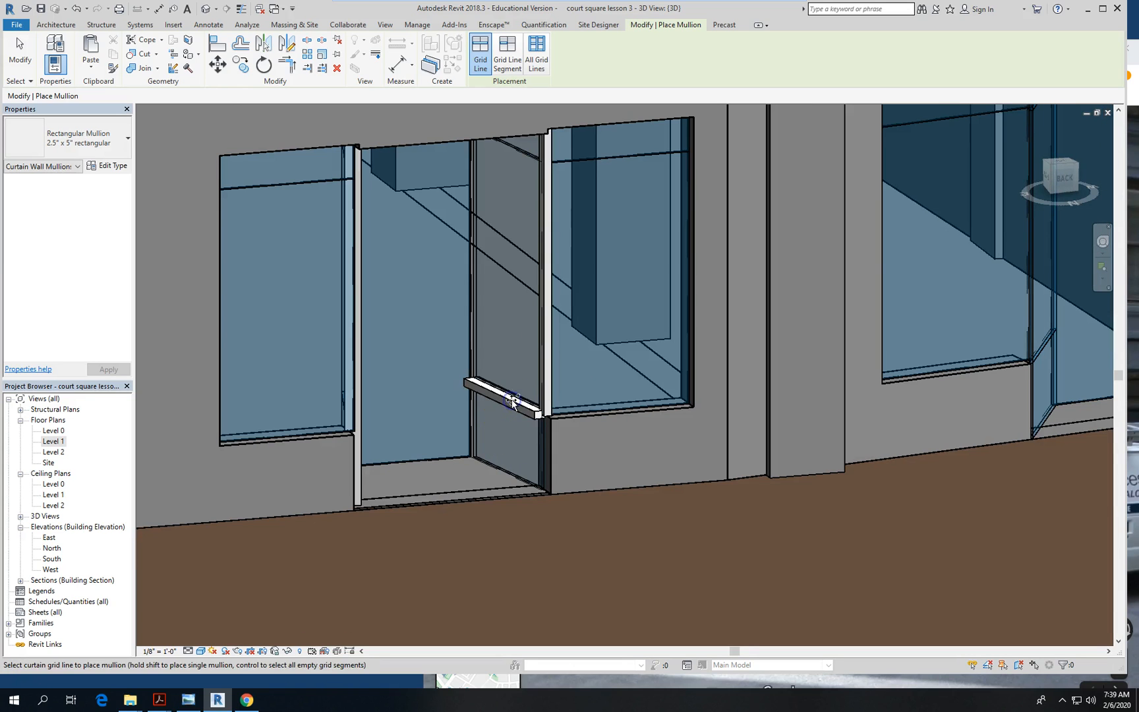
click(611, 407)
click(303, 433)
scroll(204, 453, down, 2)
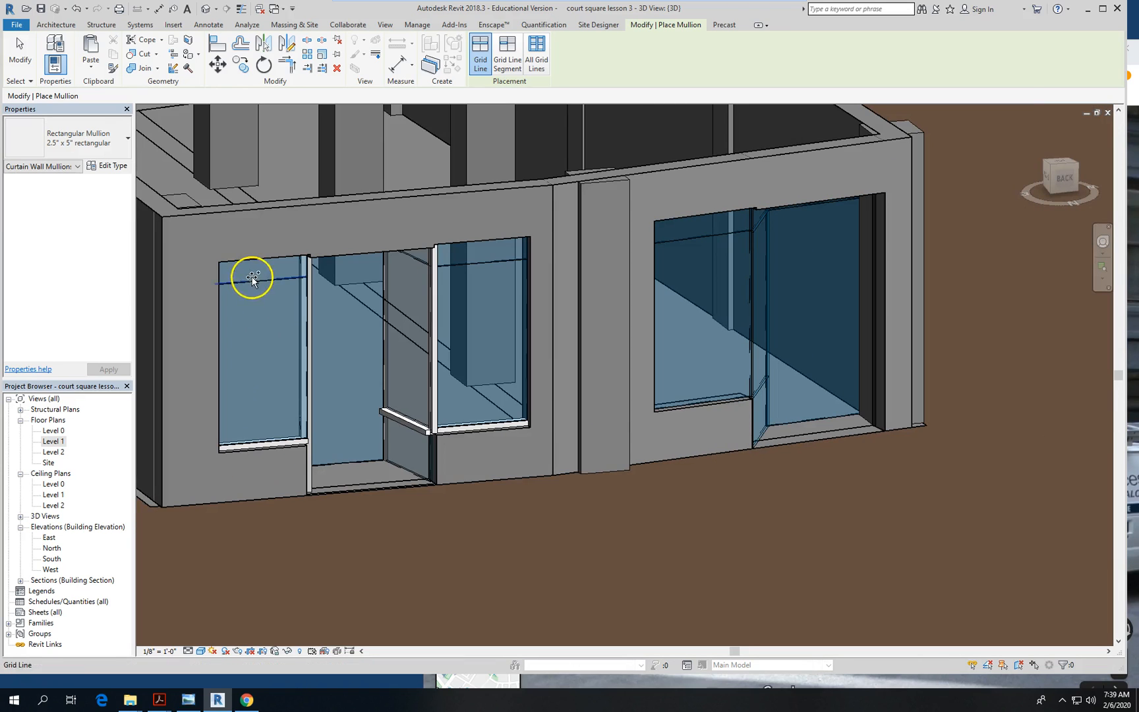
Place horizontal mullions on the upper grid lines of both windows and the same angled side wall
click(257, 282)
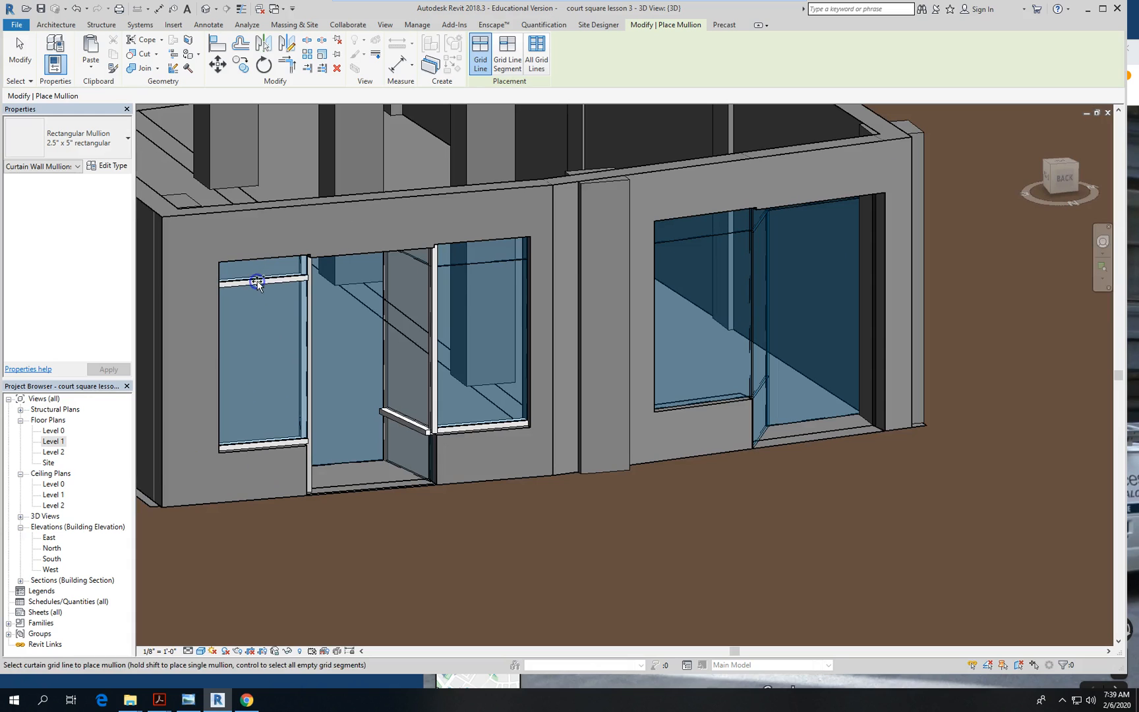
click(491, 263)
click(422, 259)
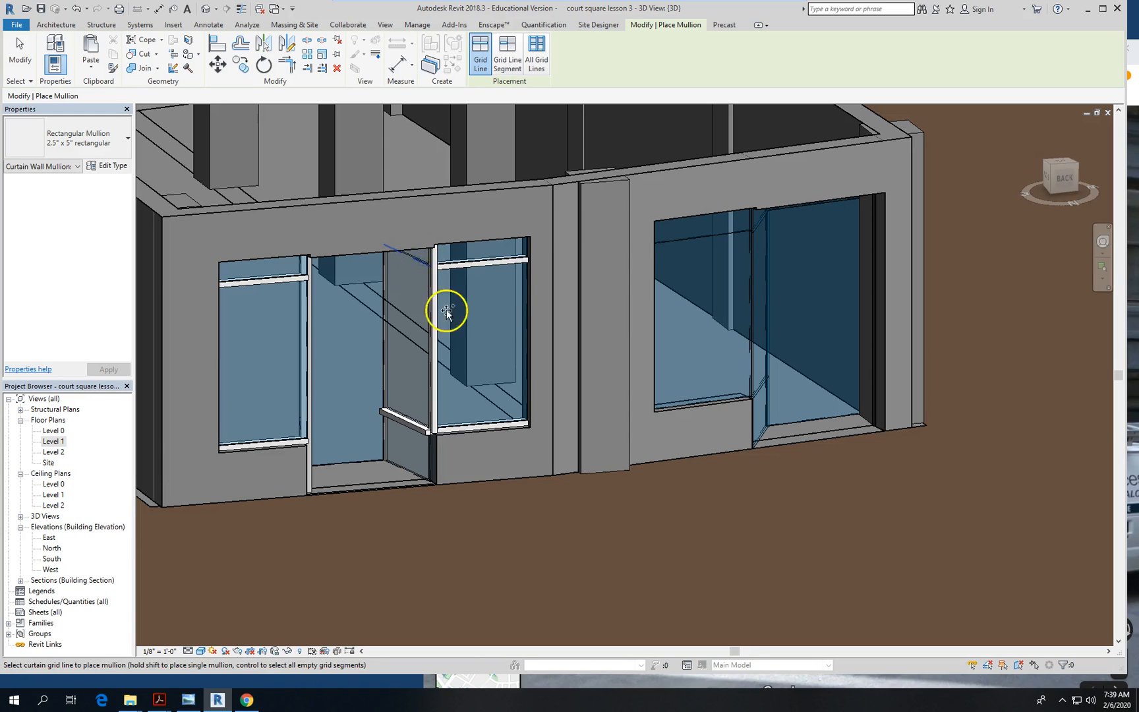
Place horizontal mullions on the lower and upper grid lines of the entrance's opposite angled side wall
shift+middle_drag(656, 501, 553, 474)
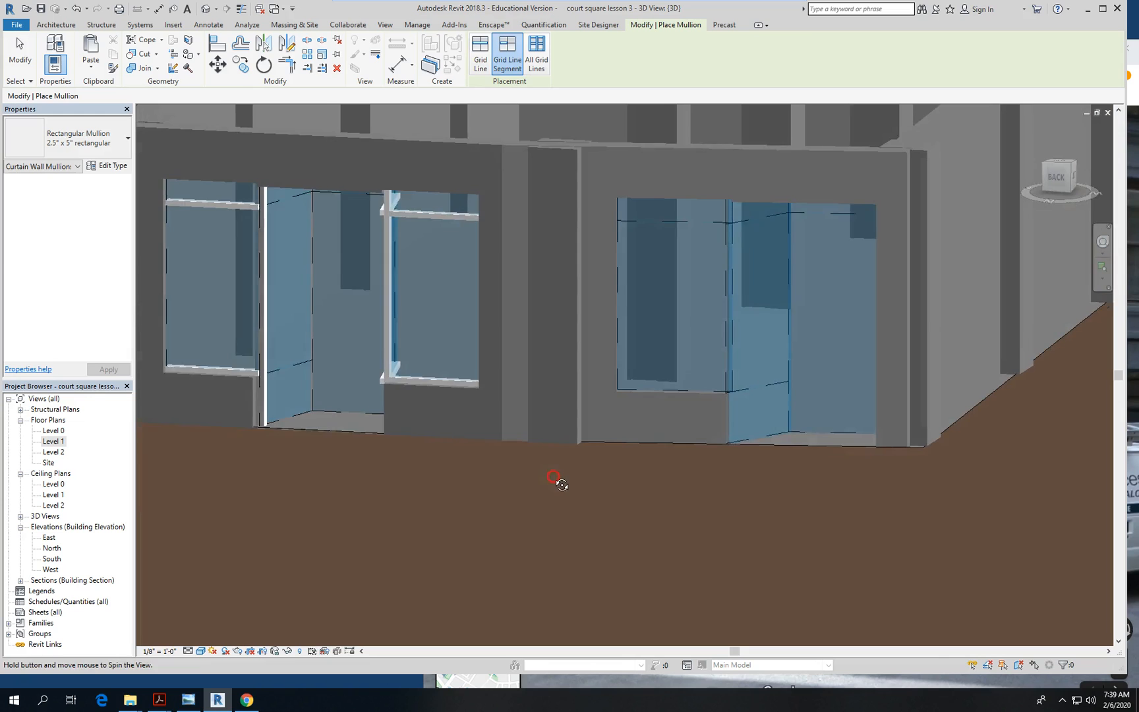
scroll(282, 371, up, 1)
click(284, 367)
click(275, 176)
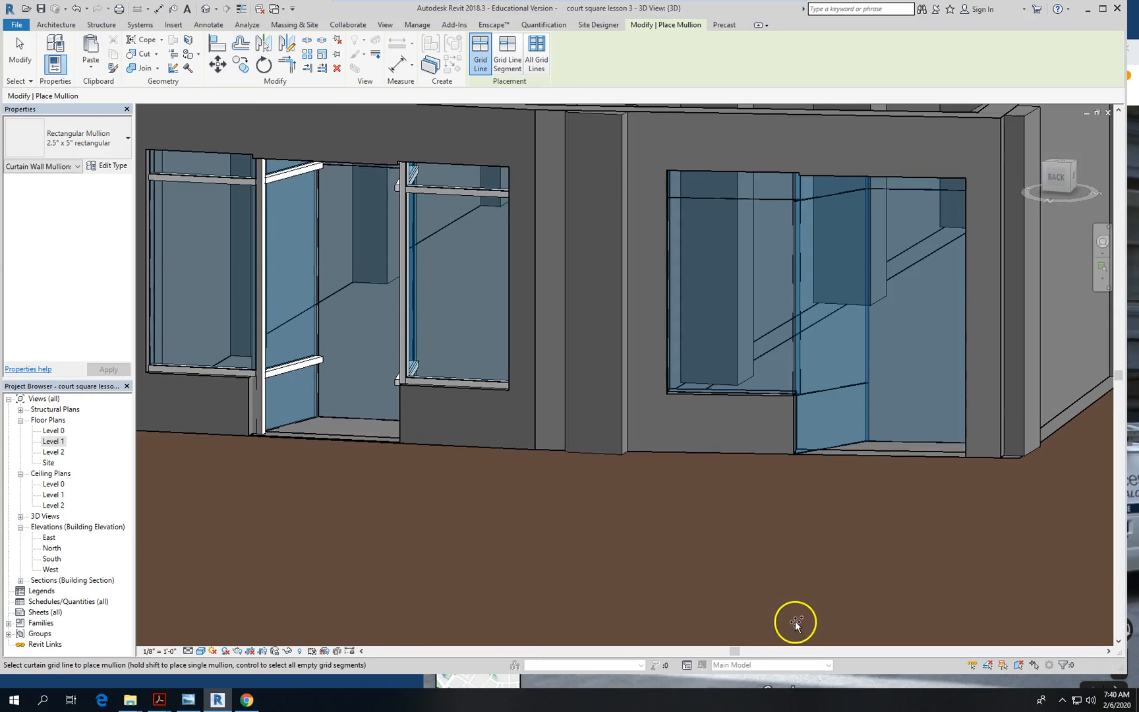
Place mullions on the upper grid line and both vertical edges of the door wall recessed between the two windows
scroll(794, 620, down, 2)
shift+middle_drag(494, 388, 501, 322)
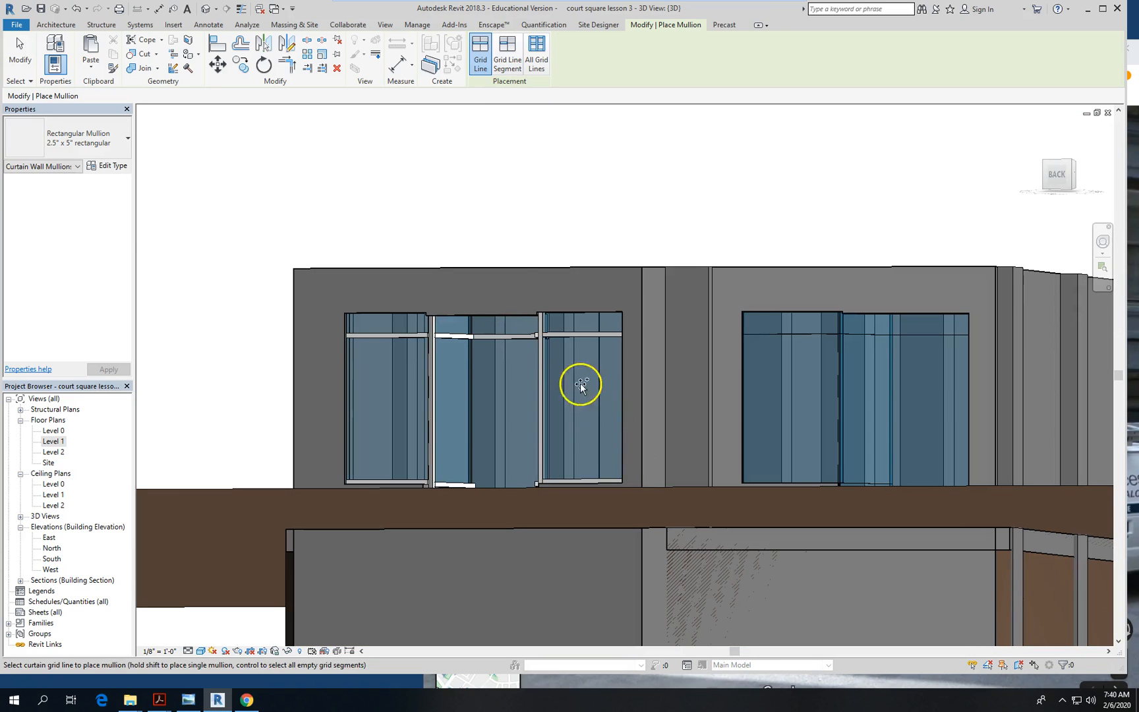
scroll(472, 315, up, 2)
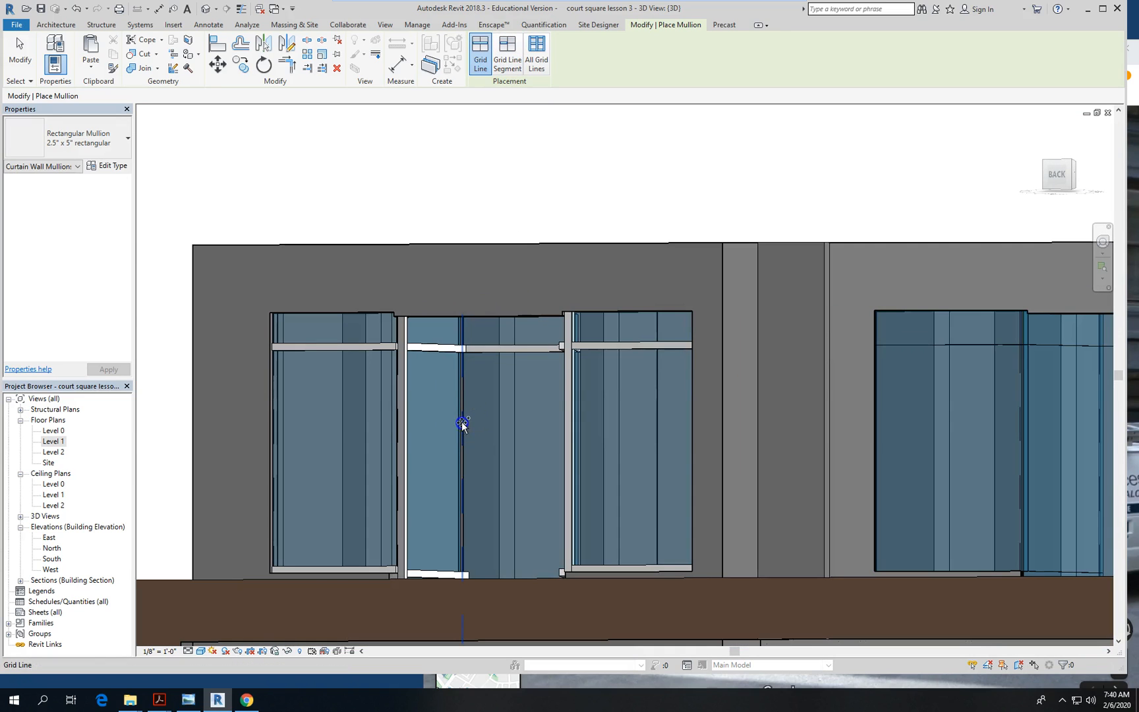
click(462, 421)
middle_drag(428, 389, 645, 595)
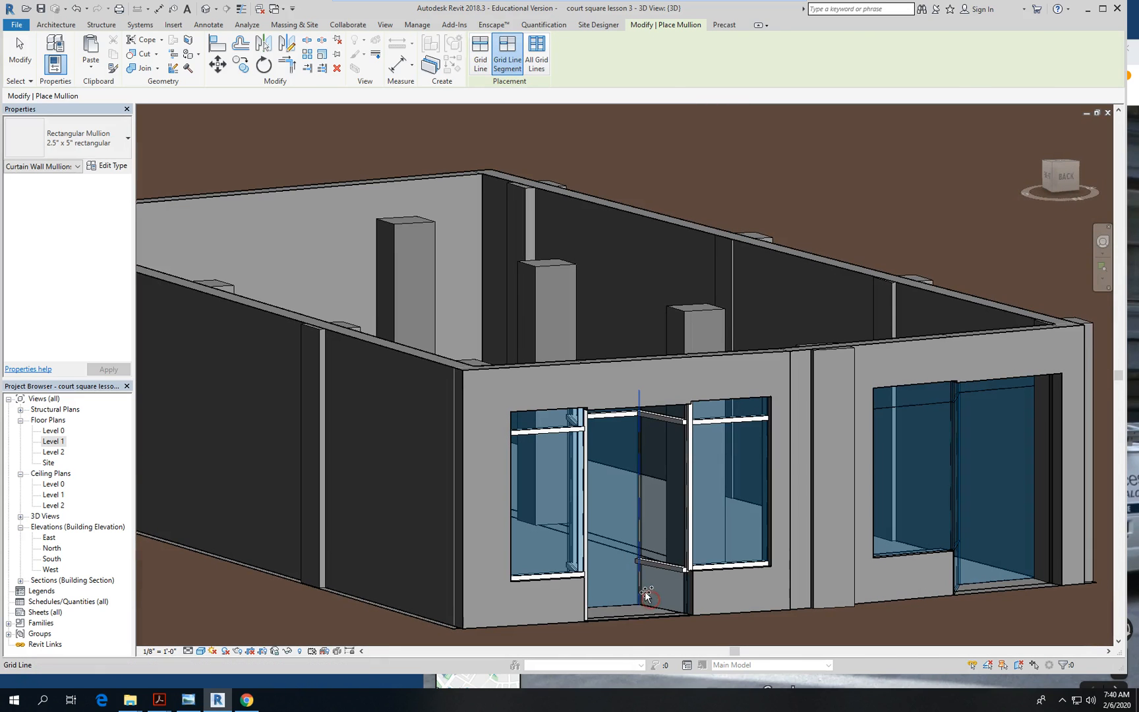
click(640, 592)
scroll(325, 371, down, 3)
scroll(673, 471, up, 5)
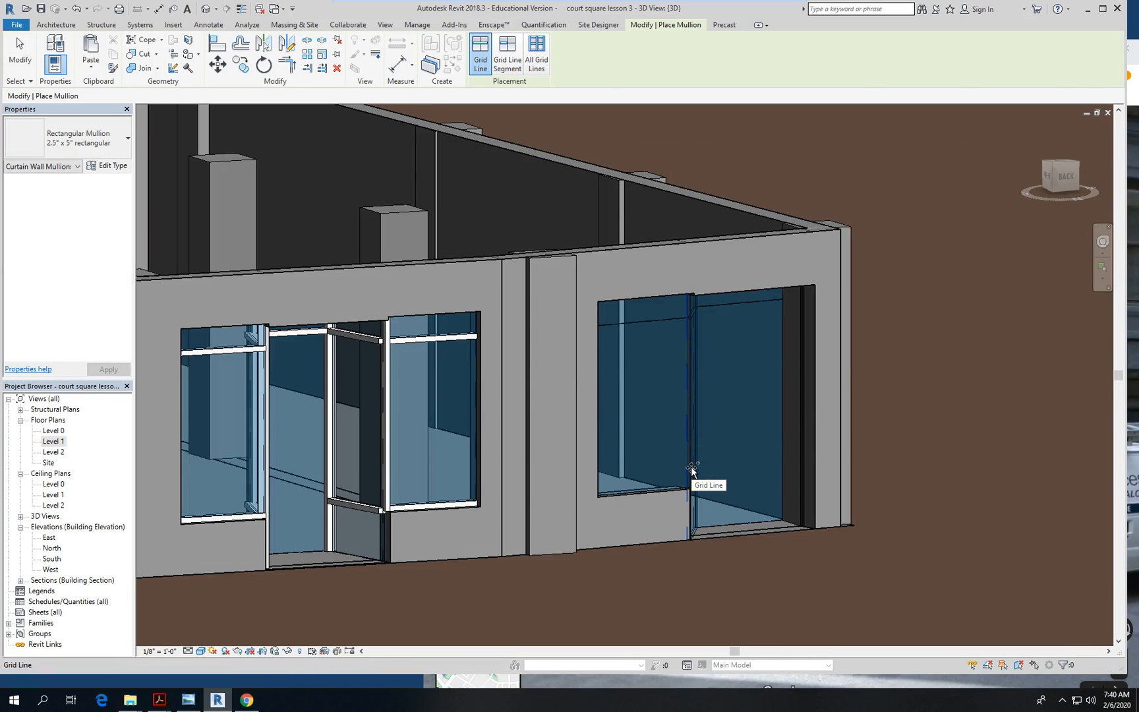
Place mullions on the vertical edge between the corner window and entrance, and on the upper grid lines of that window and door wall
click(686, 415)
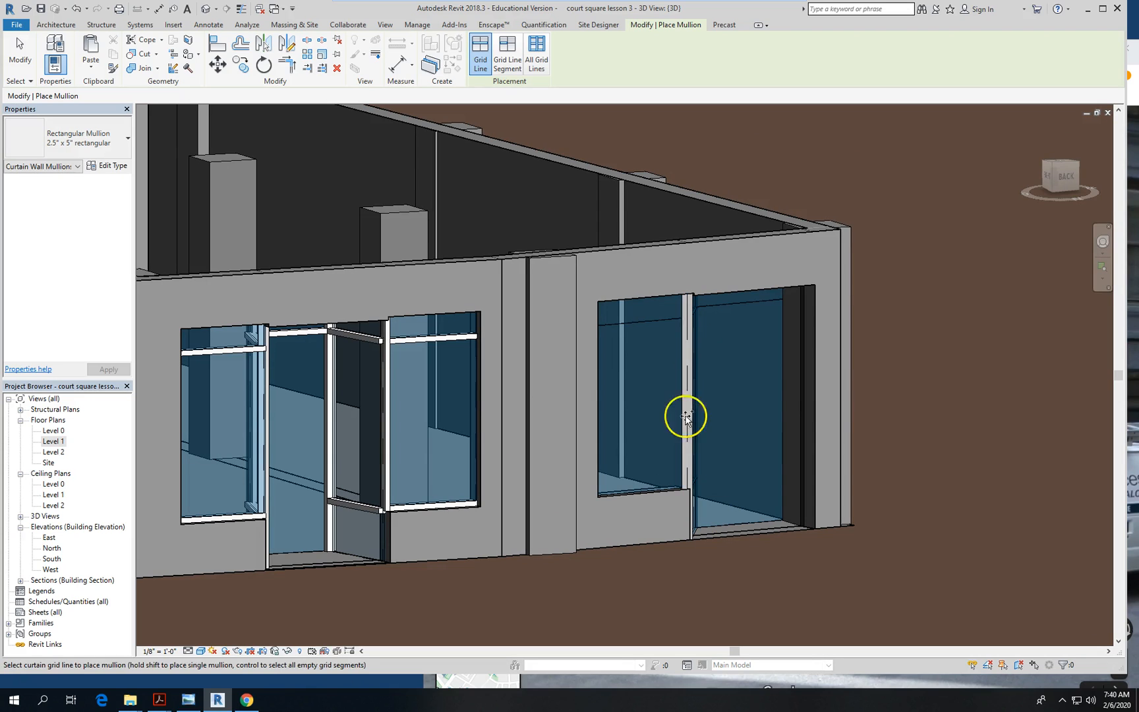
click(656, 321)
click(715, 303)
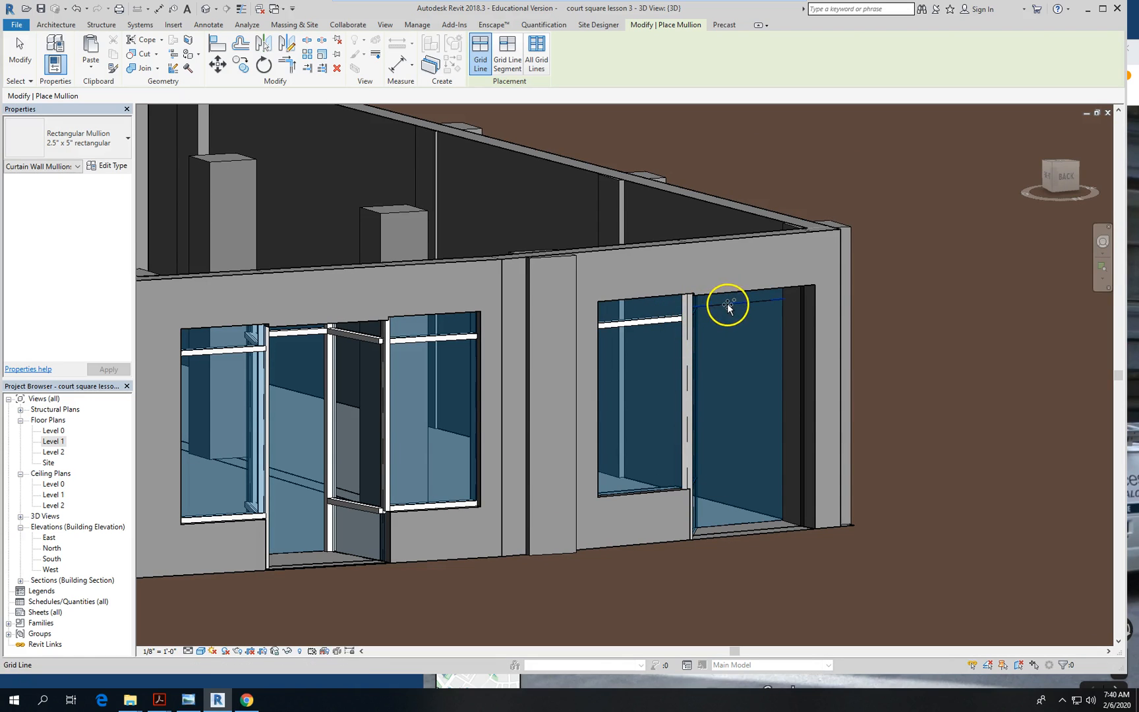
Place mullions on the corner entrance's angled side wall, along its upper and lower grid lines and its vertical edges
shift+middle_drag(761, 525, 697, 472)
click(693, 311)
click(720, 398)
click(697, 479)
click(719, 525)
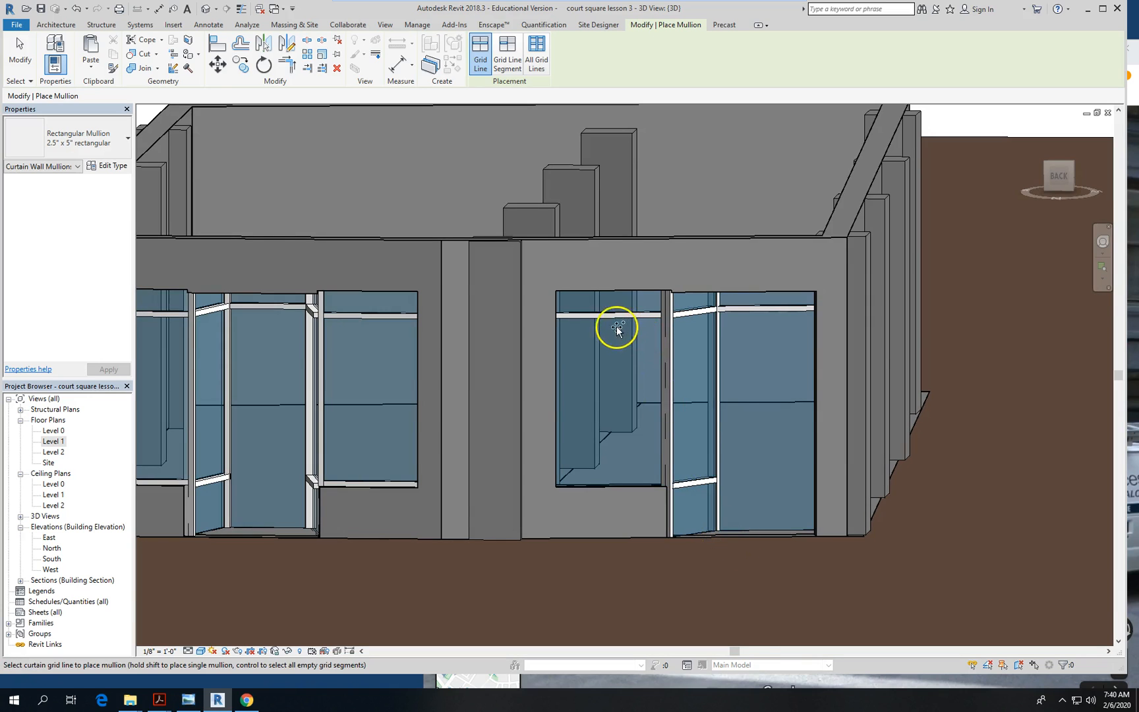
Examine the storefront from several angles for edges and grid lines without mullions, and finish placing mullions
scroll(617, 325, down, 5)
shift+middle_drag(483, 584, 544, 549)
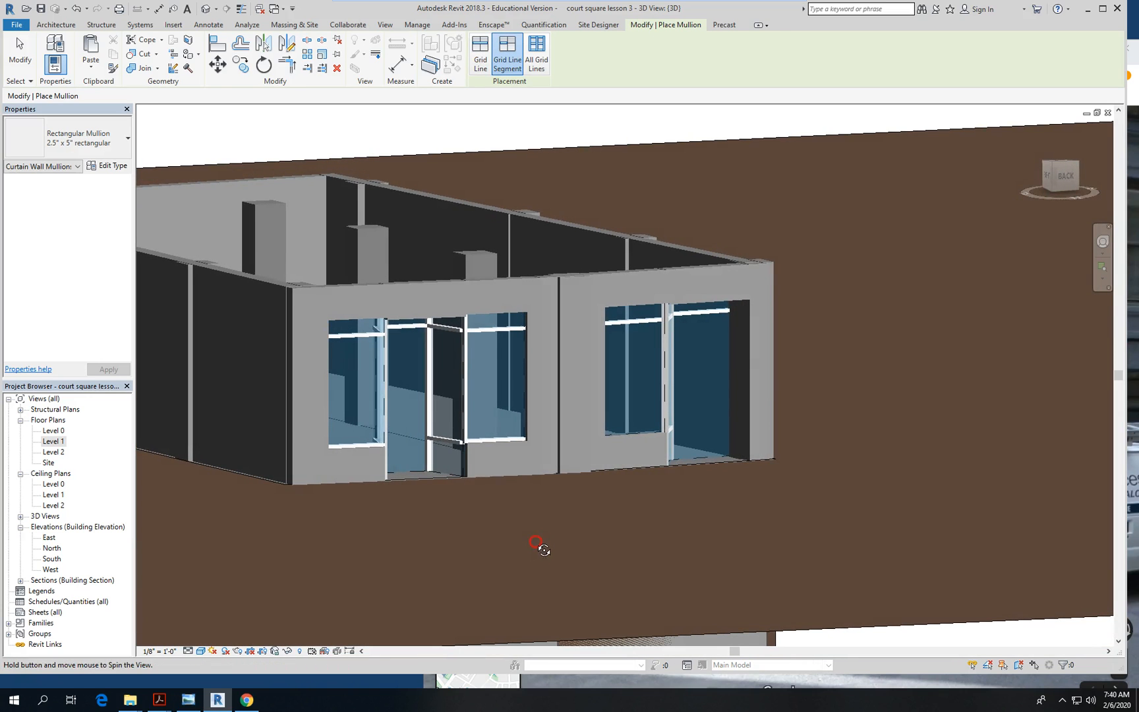
scroll(713, 445, up, 5)
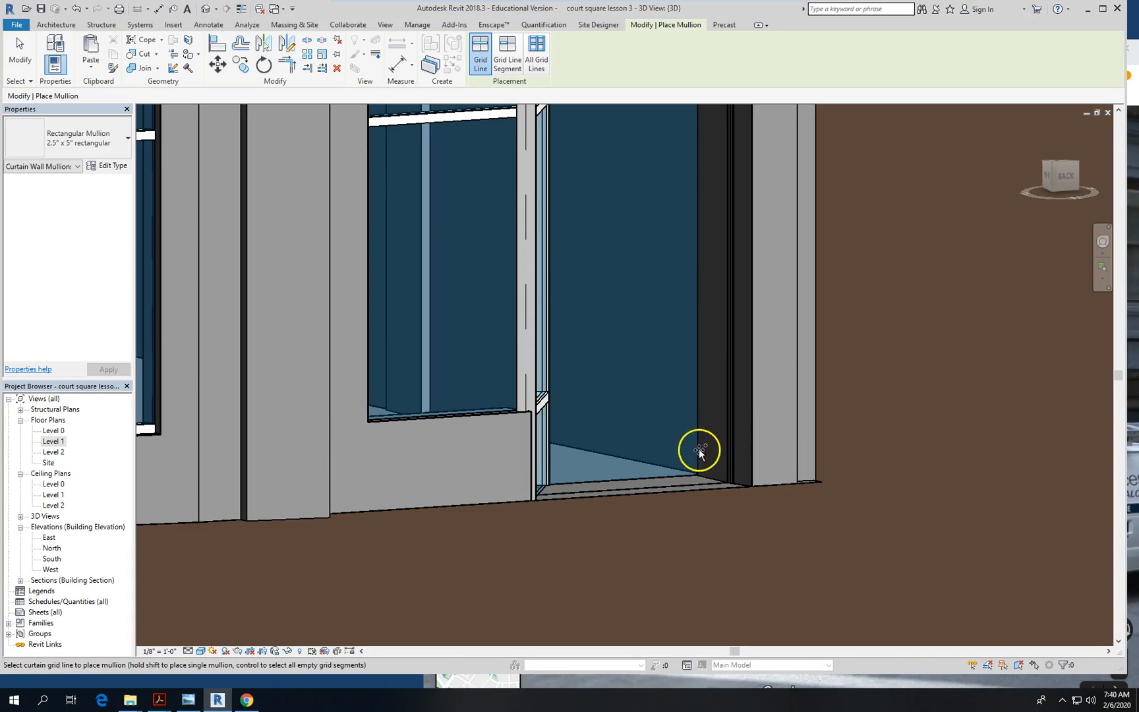
scroll(732, 445, down, 6)
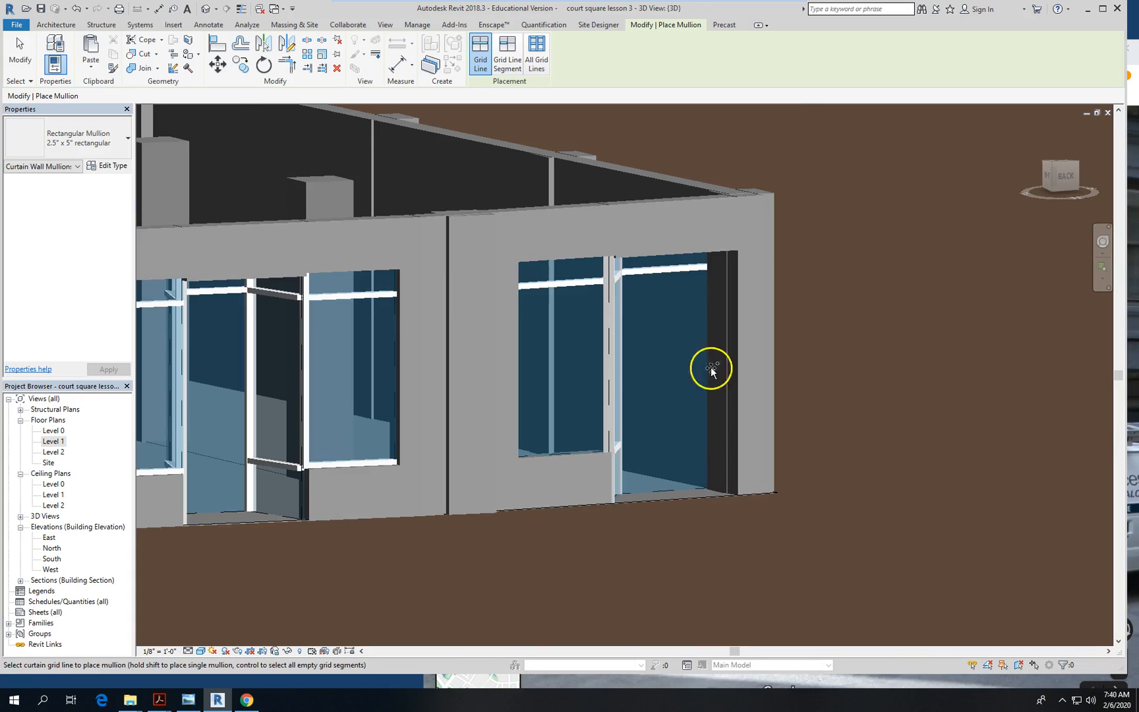
click(706, 275)
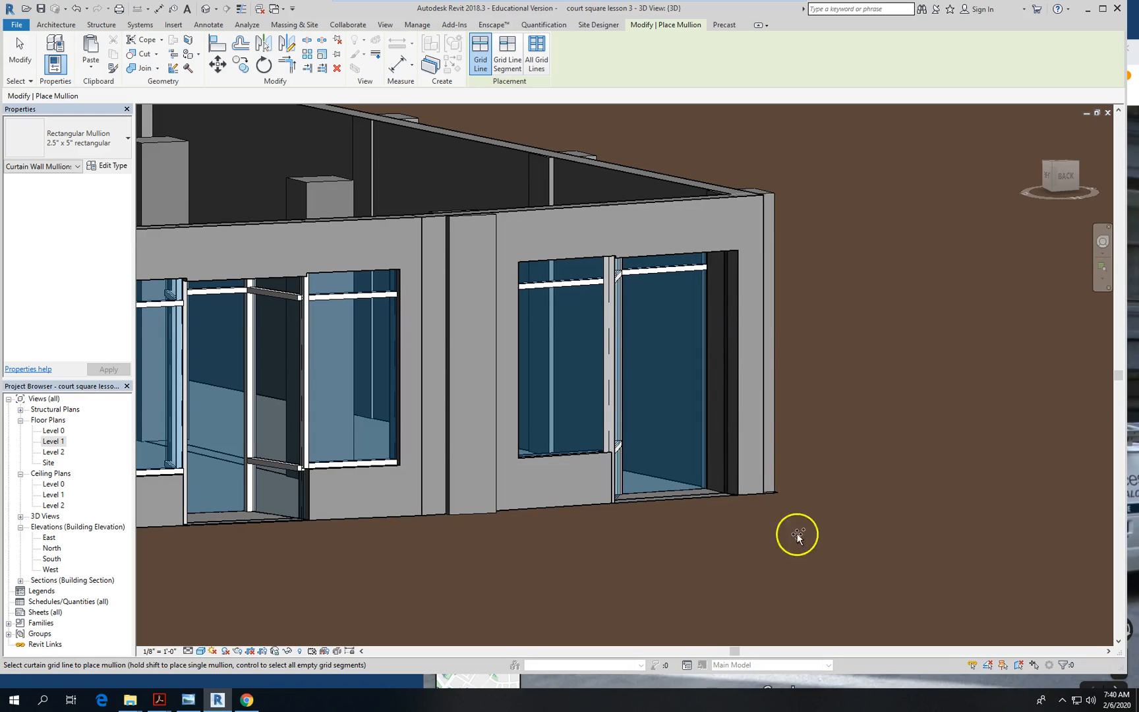
scroll(842, 484, down, 2)
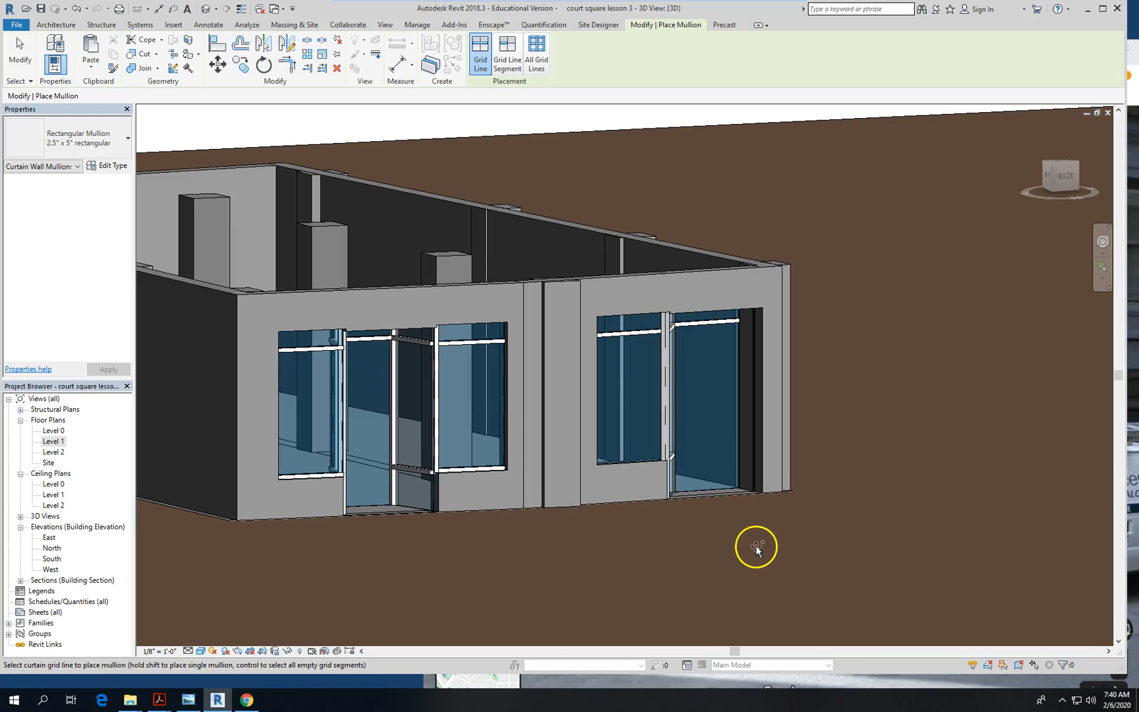
shift+middle_drag(743, 544, 595, 575)
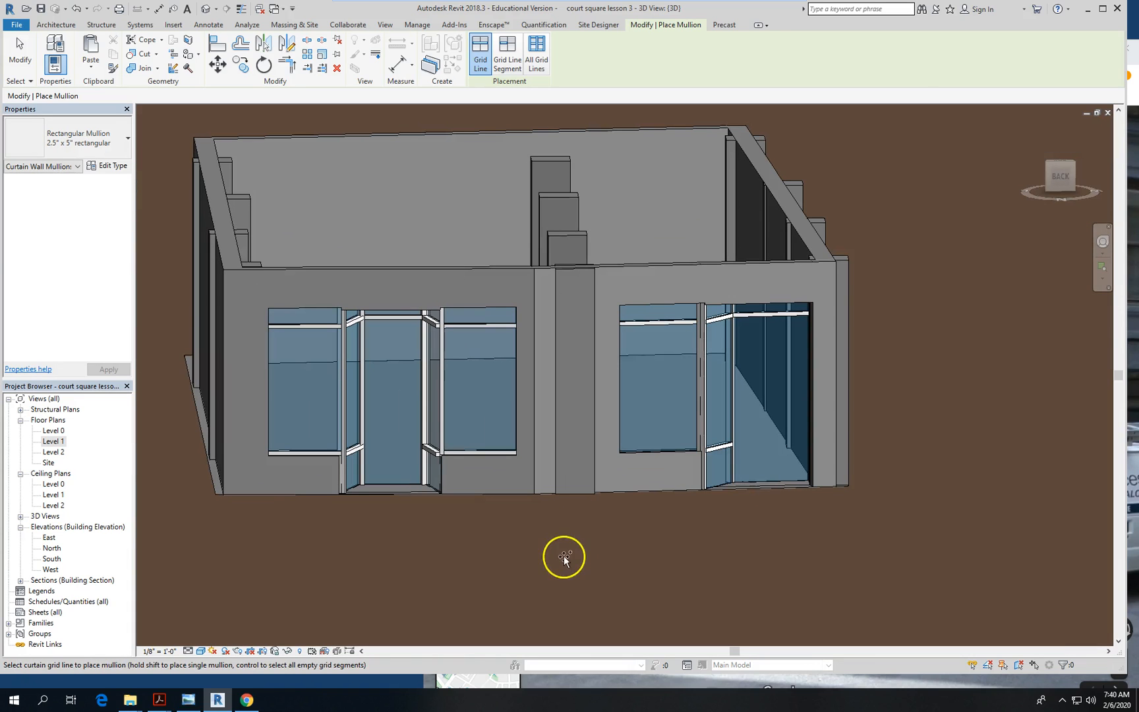
click(20, 53)
scroll(288, 413, up, 3)
scroll(391, 453, up, 2)
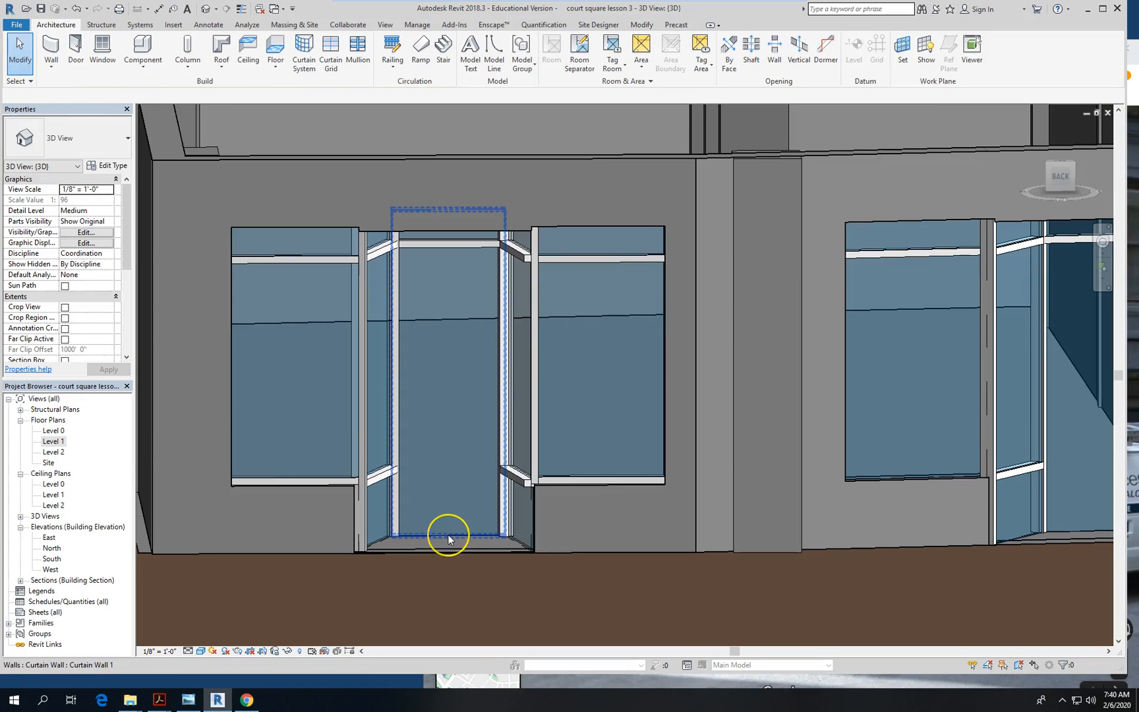
click(449, 536)
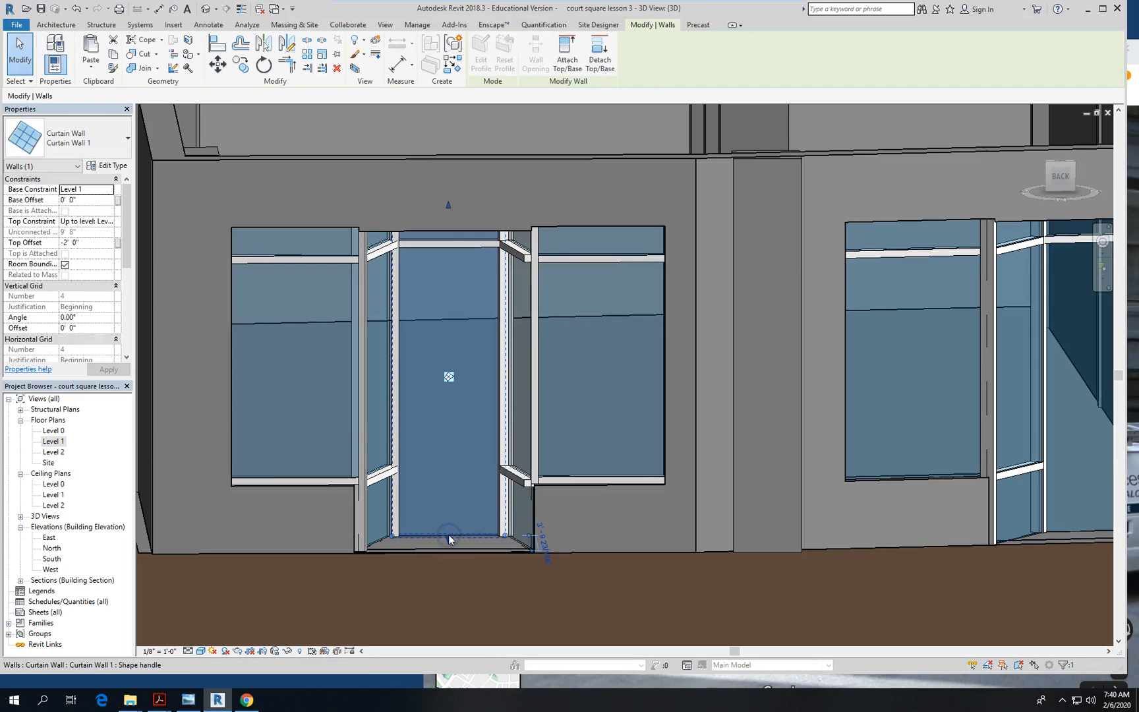
click(480, 599)
key(Tab)
key(Tab)
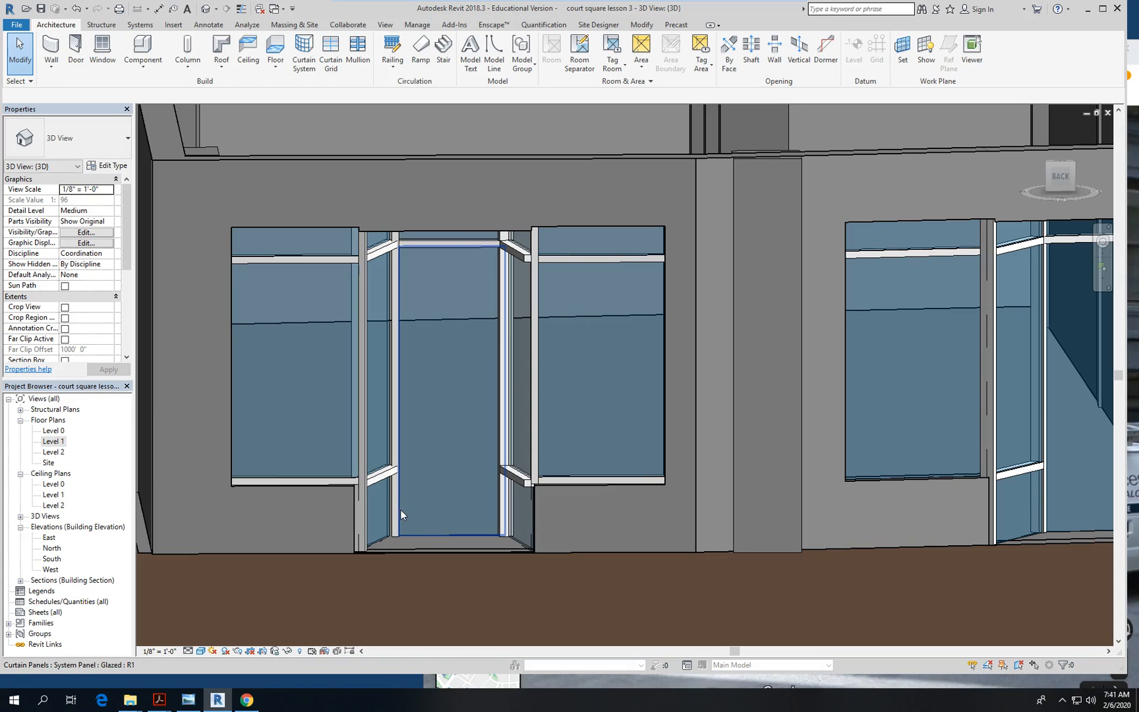
click(400, 510)
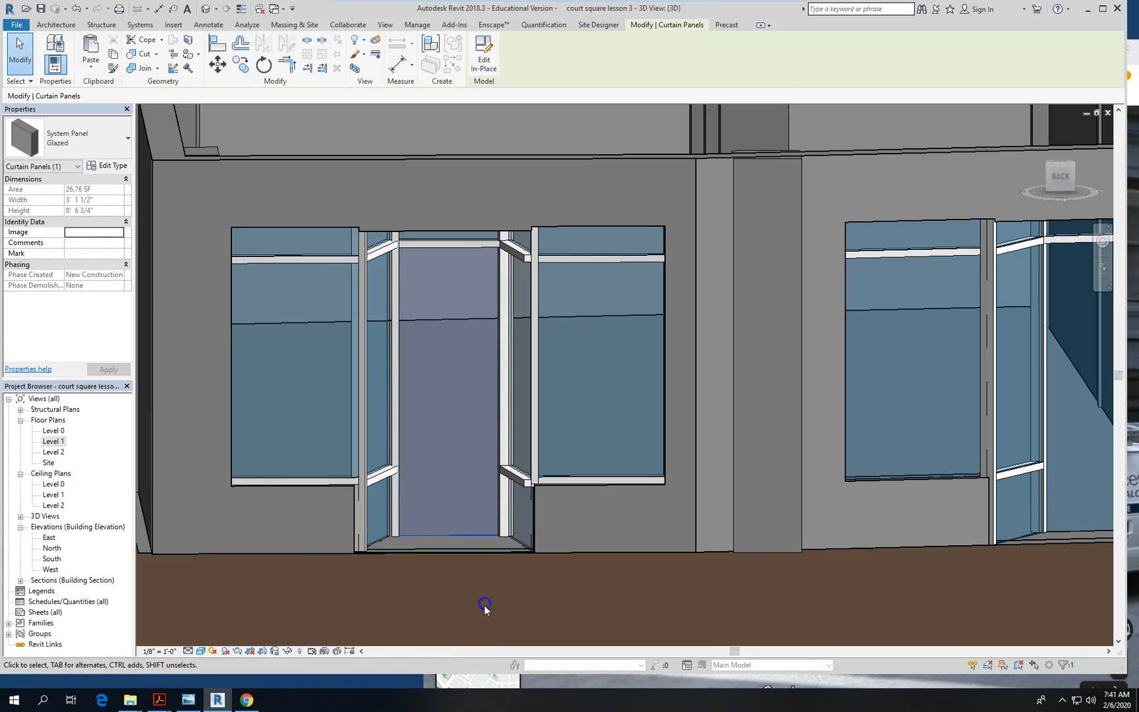
key(Escape)
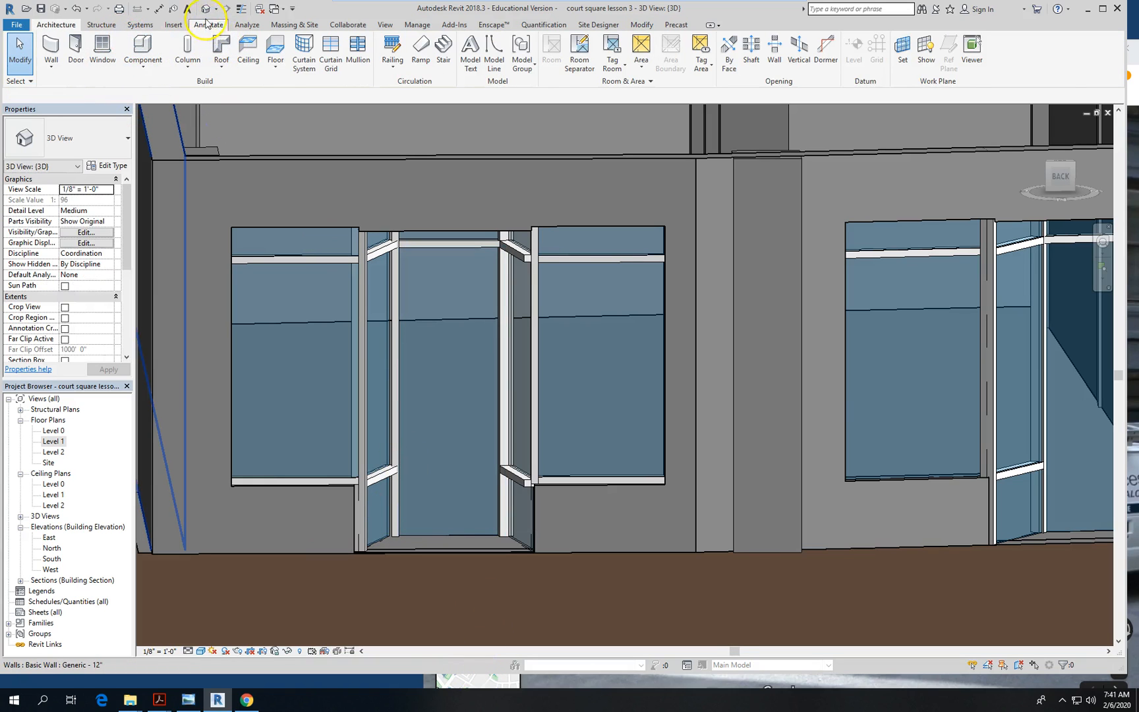
Load the Door-Curtain-Wall-Single-Glass family from the Doors folder of the US Imperial library
click(175, 25)
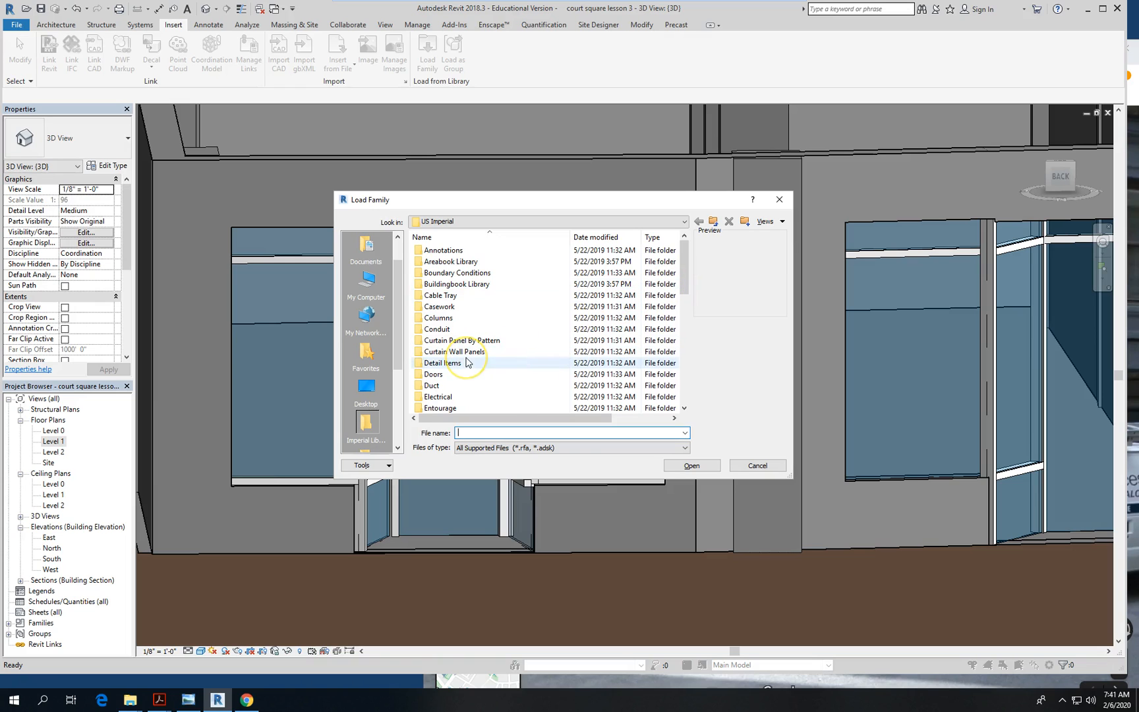
drag(687, 265, 688, 297)
double_click(435, 295)
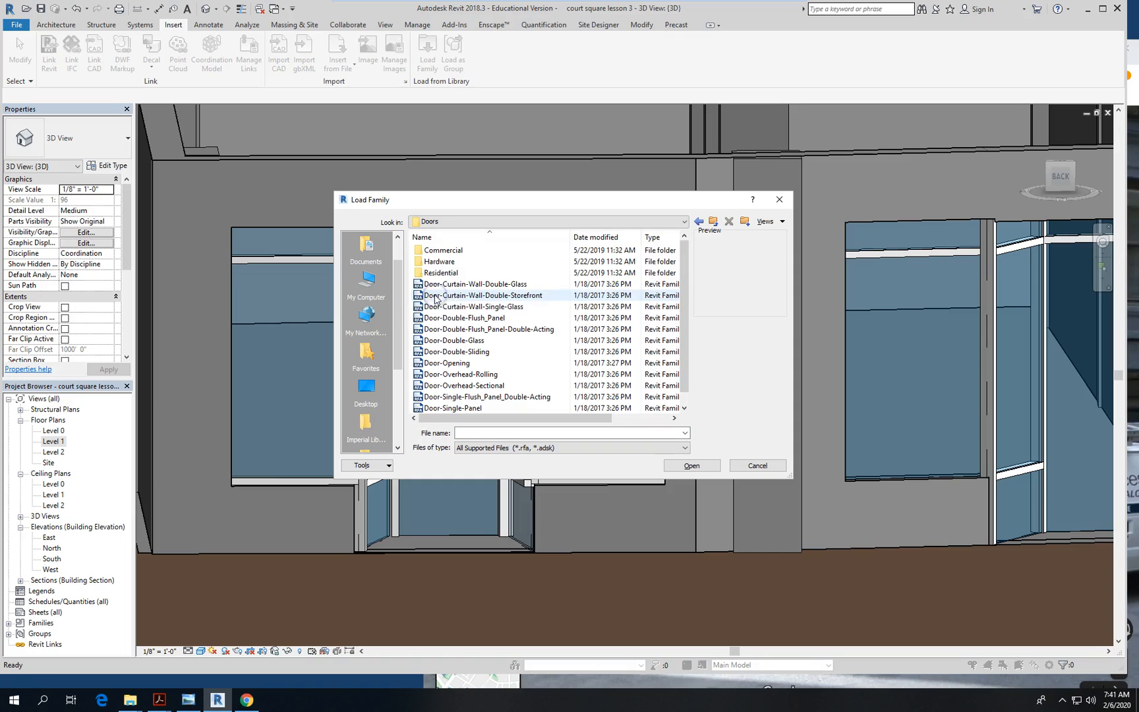
click(508, 308)
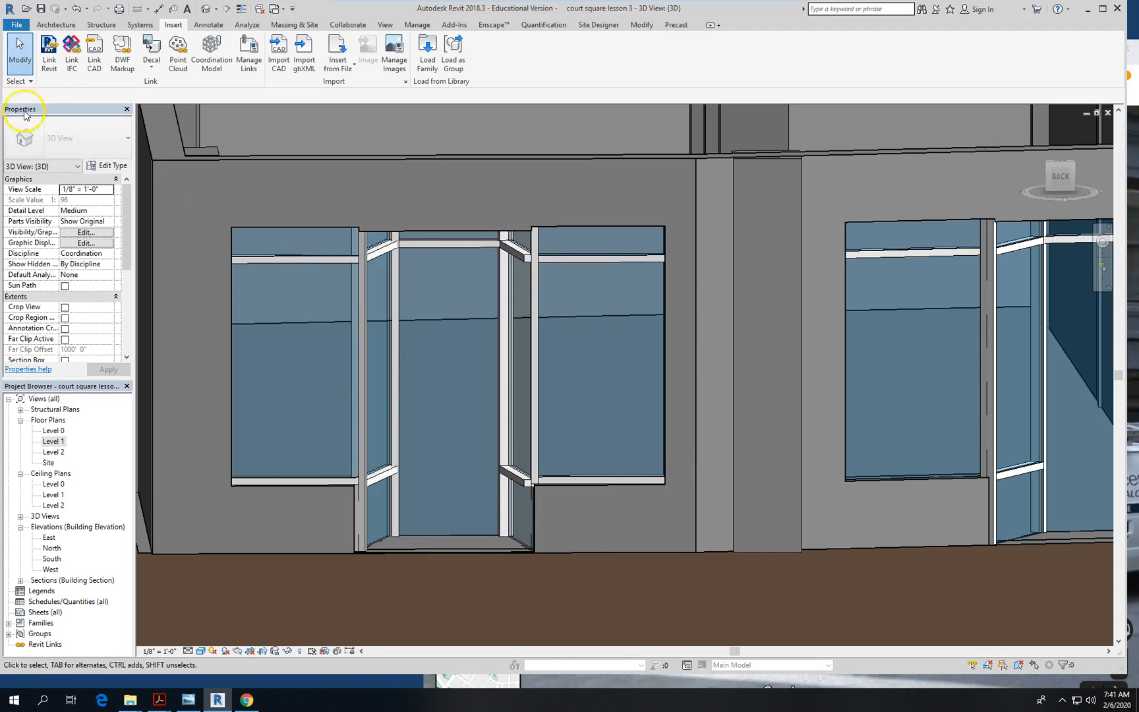
Replace the glazed panel of the entrance between the two windows with the Door-Curtain-Wall-Single-Glass door type
key(Tab)
key(Tab)
key(Tab)
key(Tab)
key(Tab)
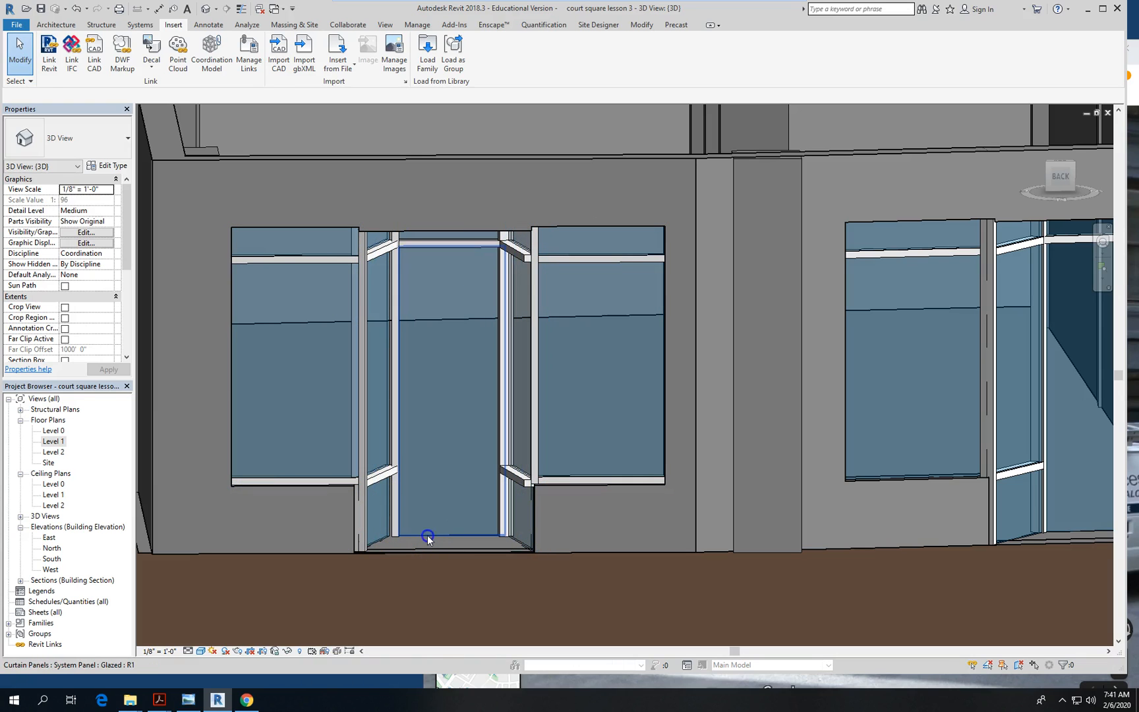
click(427, 535)
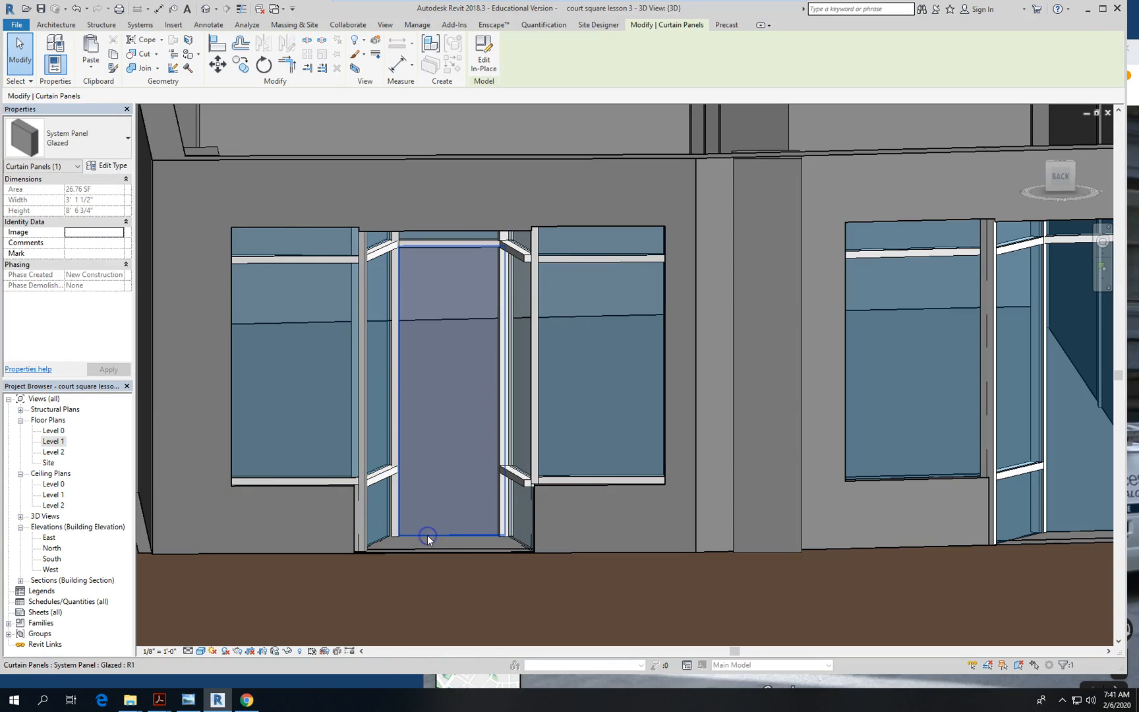
click(83, 144)
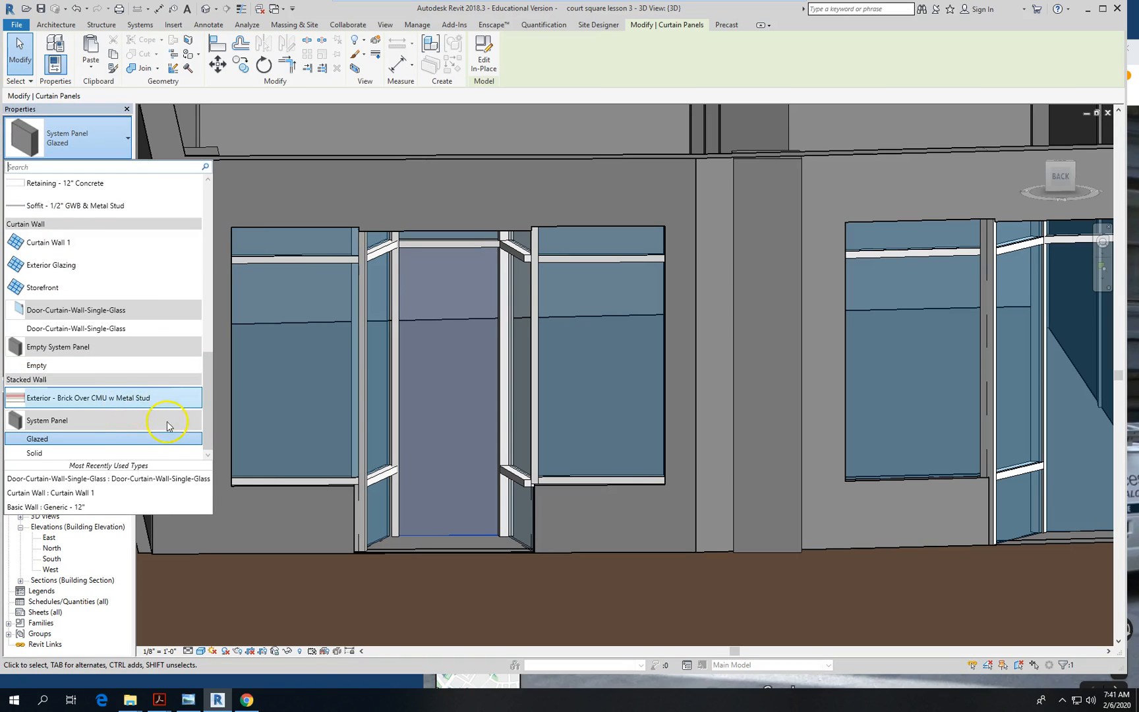
click(148, 479)
click(436, 487)
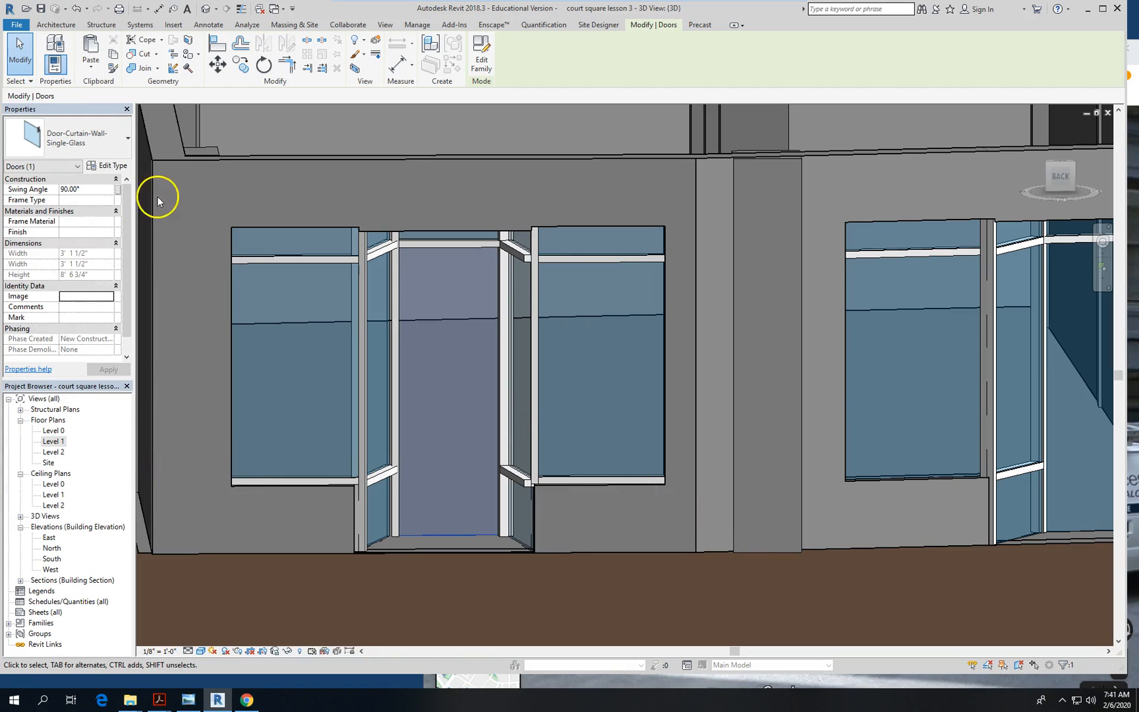
click(760, 572)
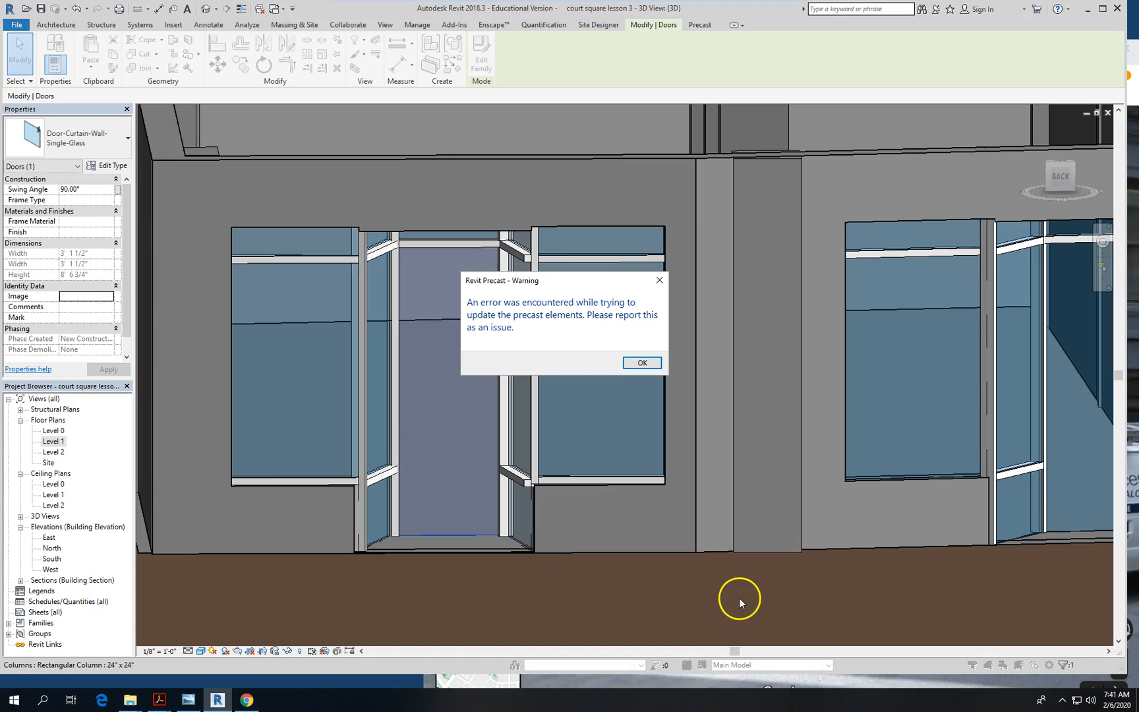
click(642, 363)
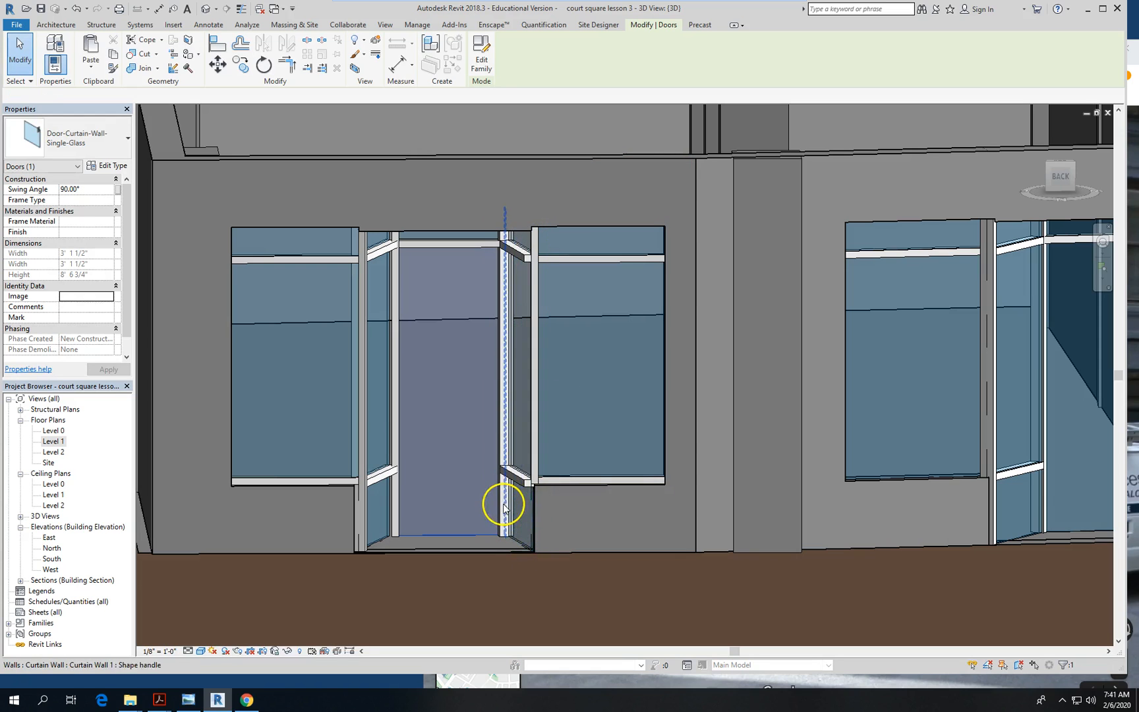
Set the 3D view's detail level to Fine and check the new door on the storefront
scroll(501, 500, down, 3)
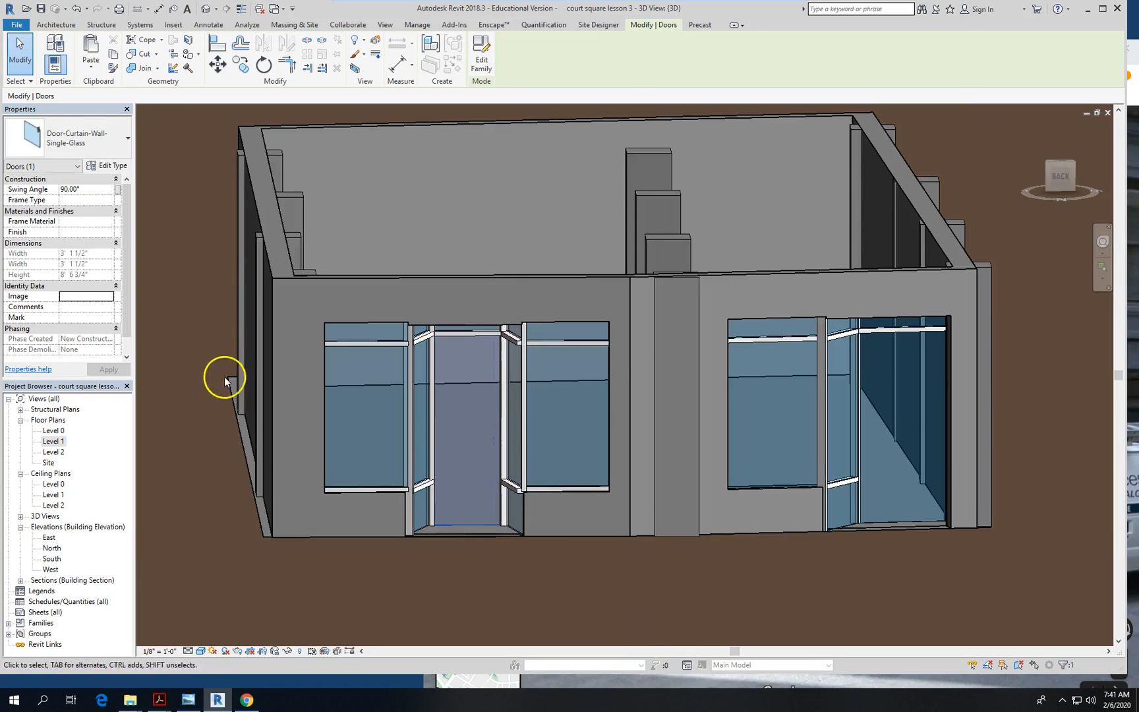
click(444, 564)
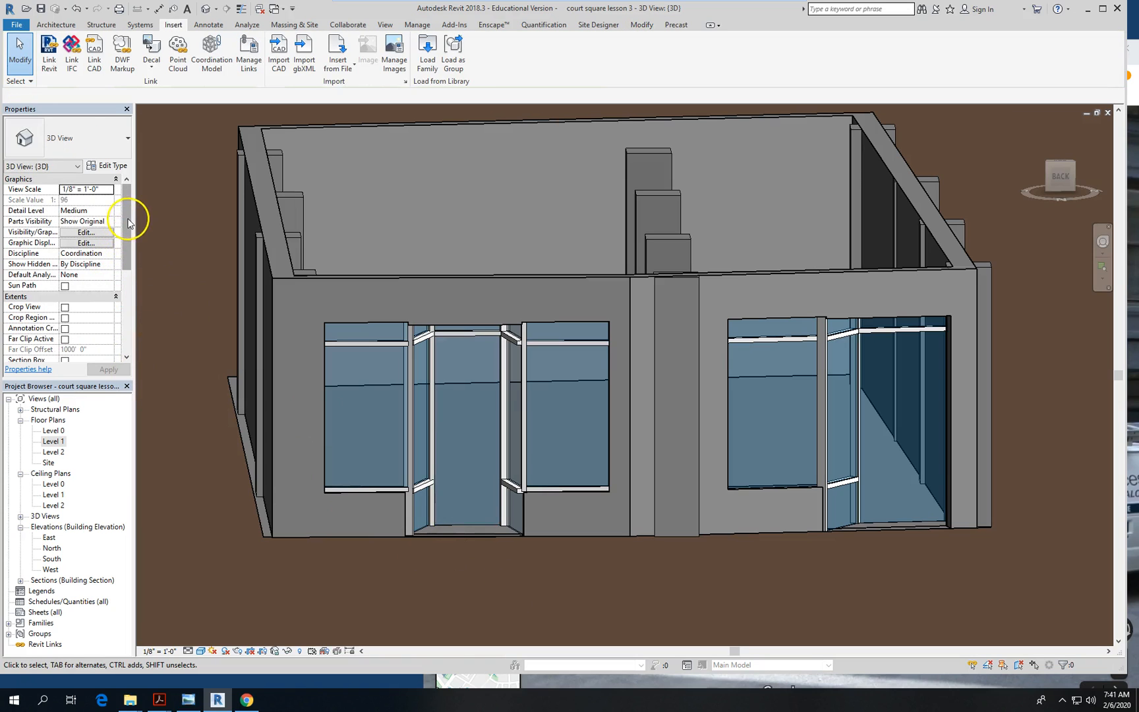
click(108, 210)
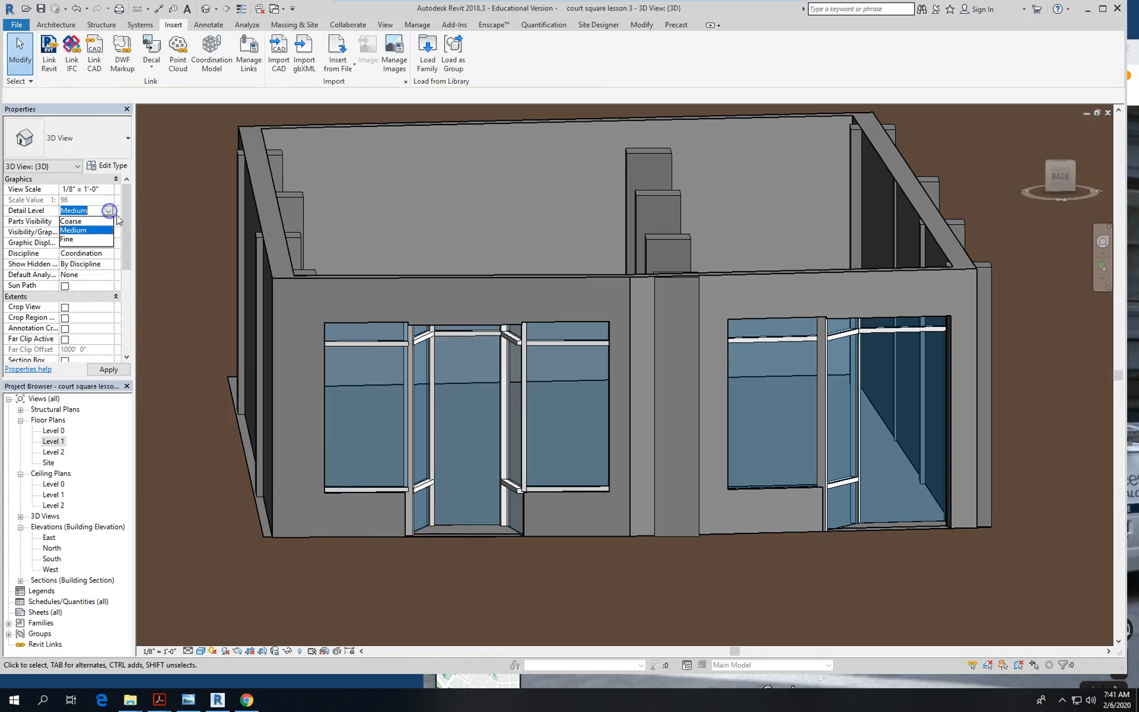
click(66, 240)
scroll(662, 616, up, 3)
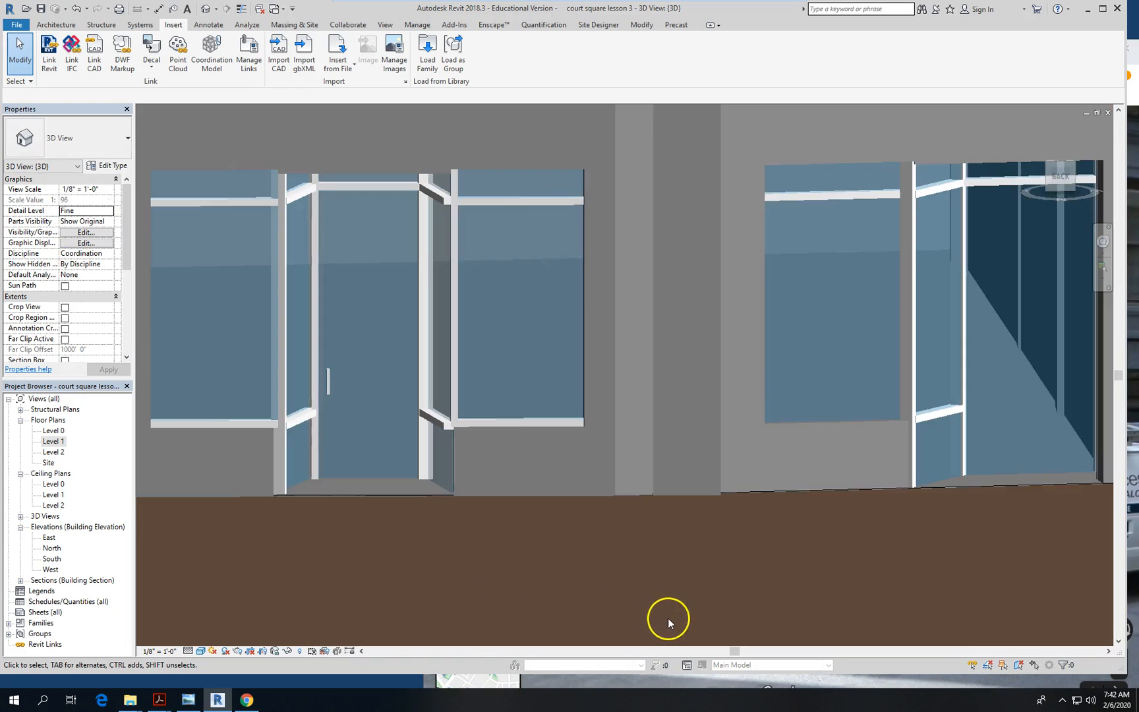
scroll(227, 415, down, 3)
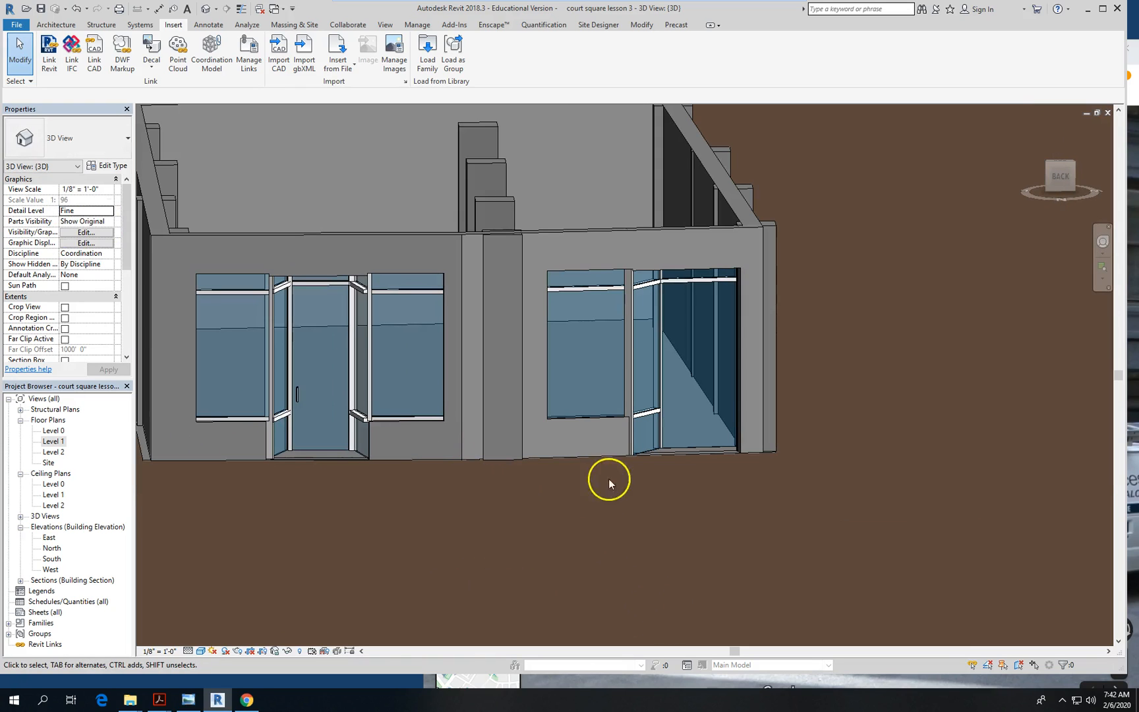
Replace the glazed panel of the corner entrance with the Door-Curtain-Wall-Single-Glass door type
click(699, 444)
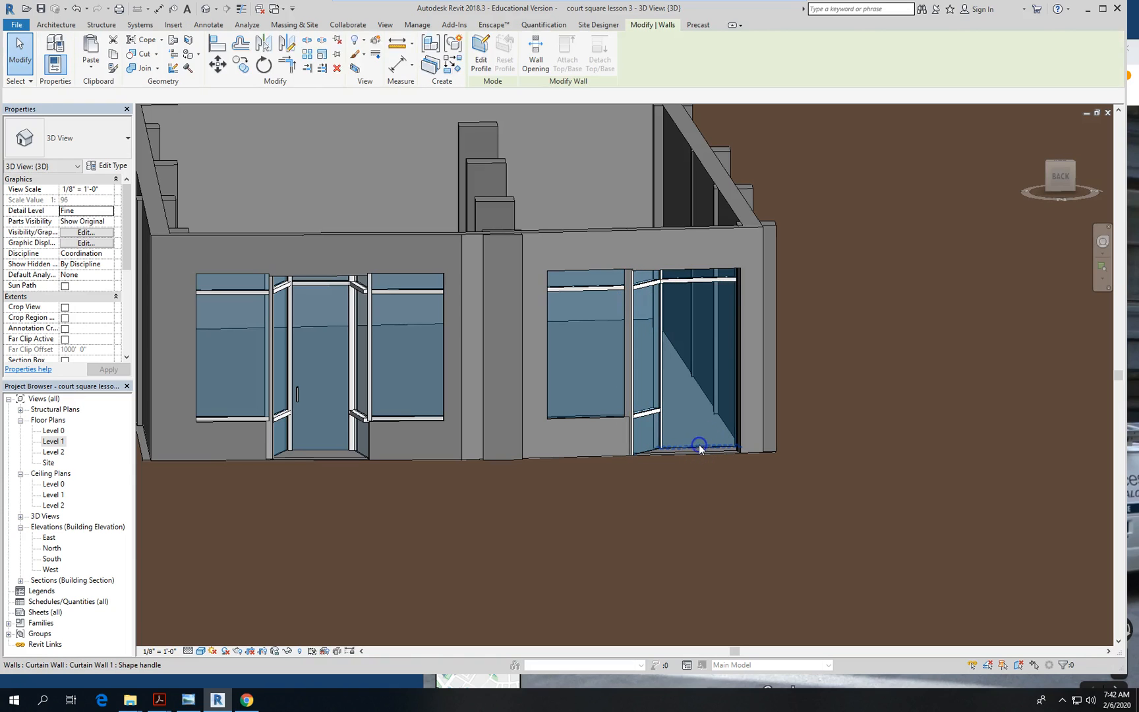
click(748, 528)
key(Tab)
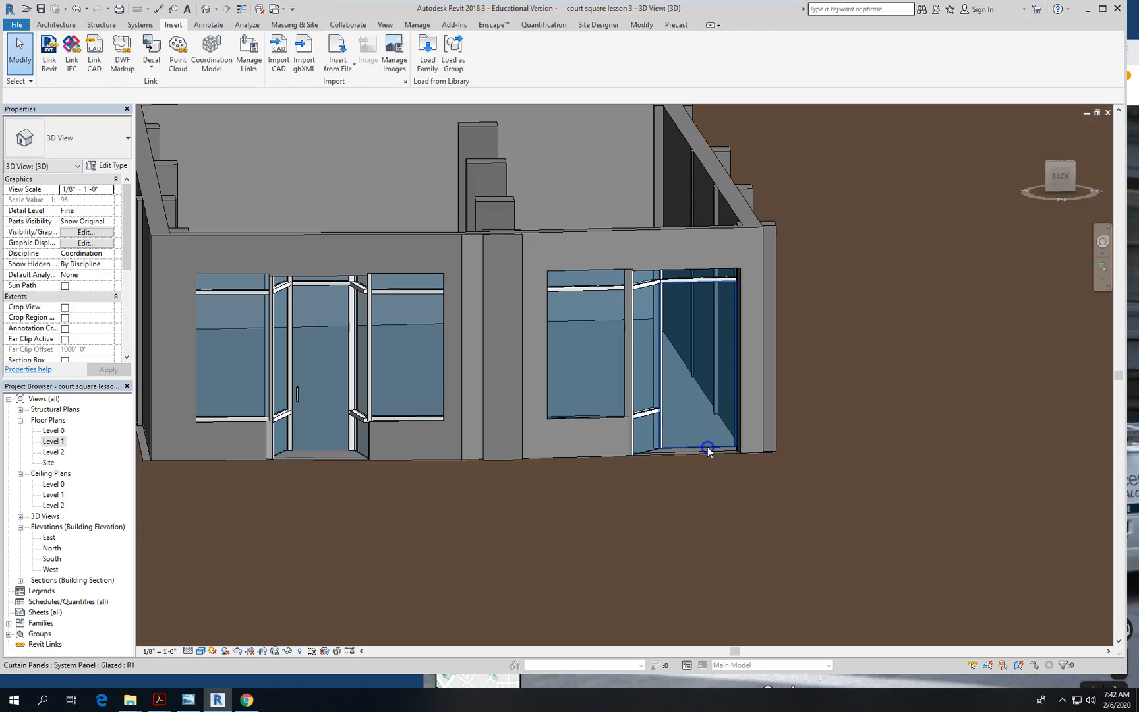
click(707, 447)
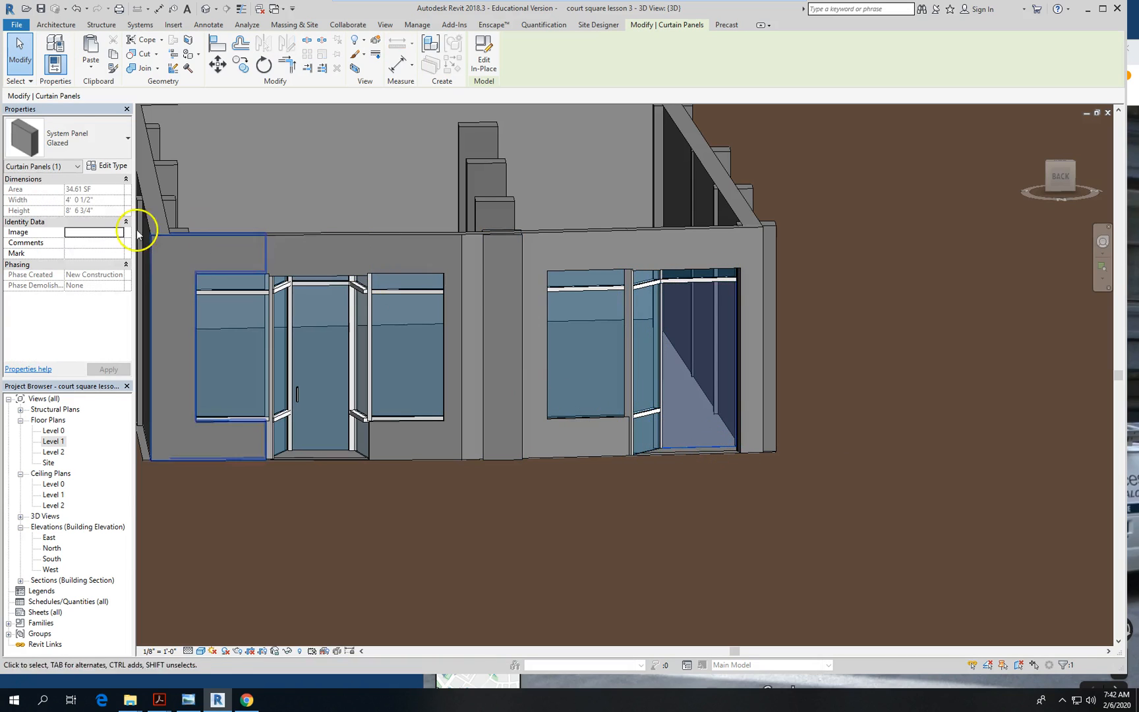
click(84, 134)
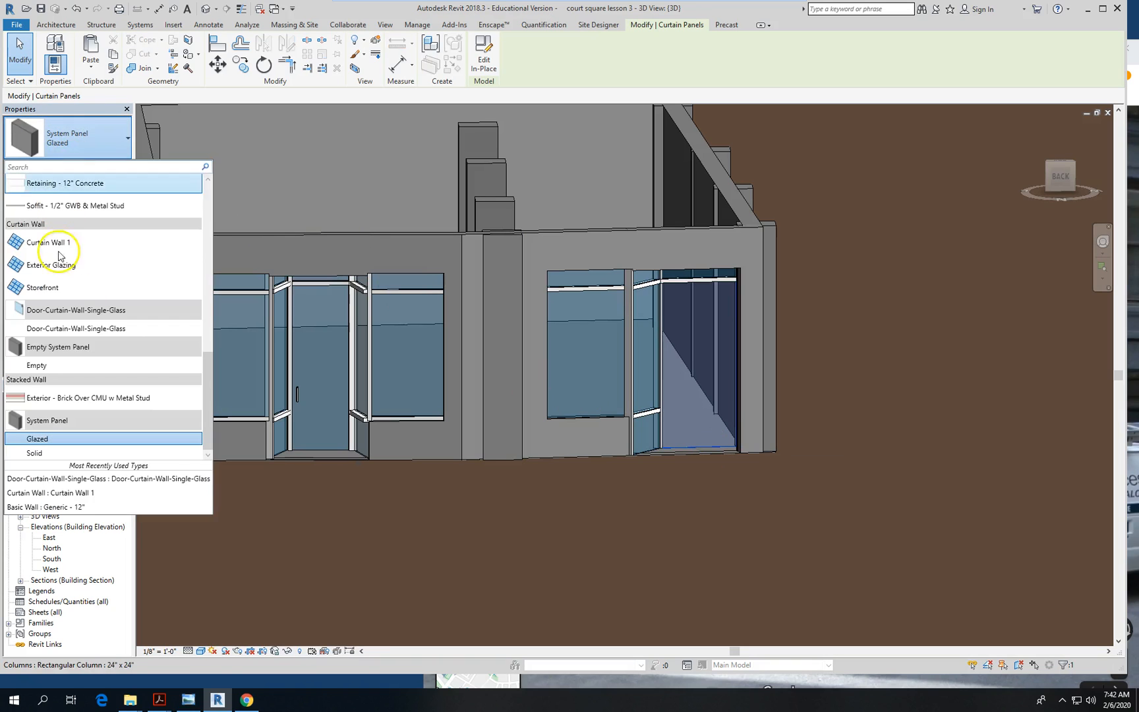
click(132, 478)
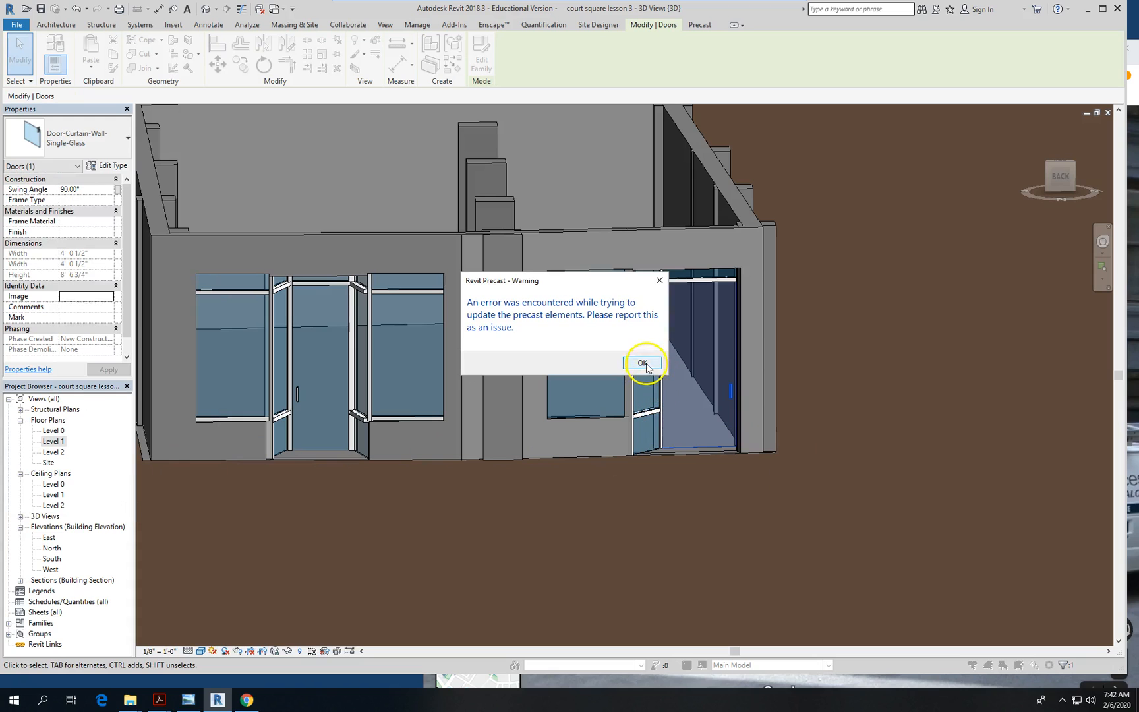
click(642, 362)
Place 2.5" x 5" rectangular mullions on the outer vertical edge and sill of the window beside the corner entrance
scroll(606, 451, up, 1)
scroll(795, 484, down, 3)
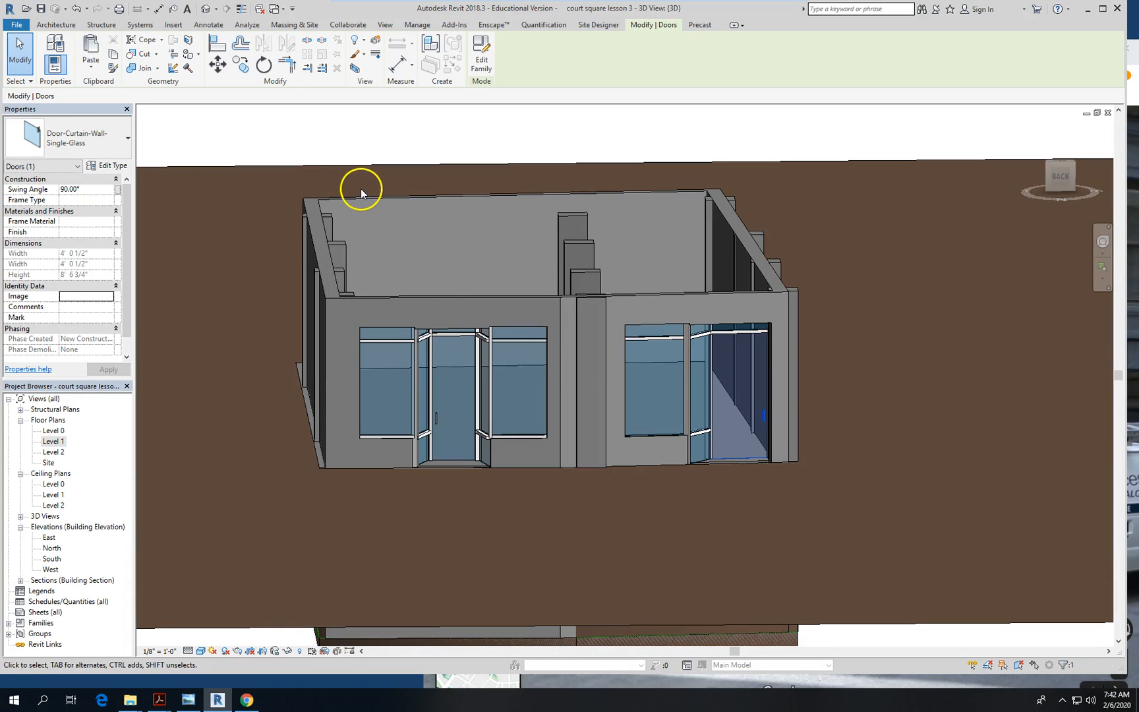
shift+middle_drag(691, 529, 577, 417)
scroll(577, 421, up, 4)
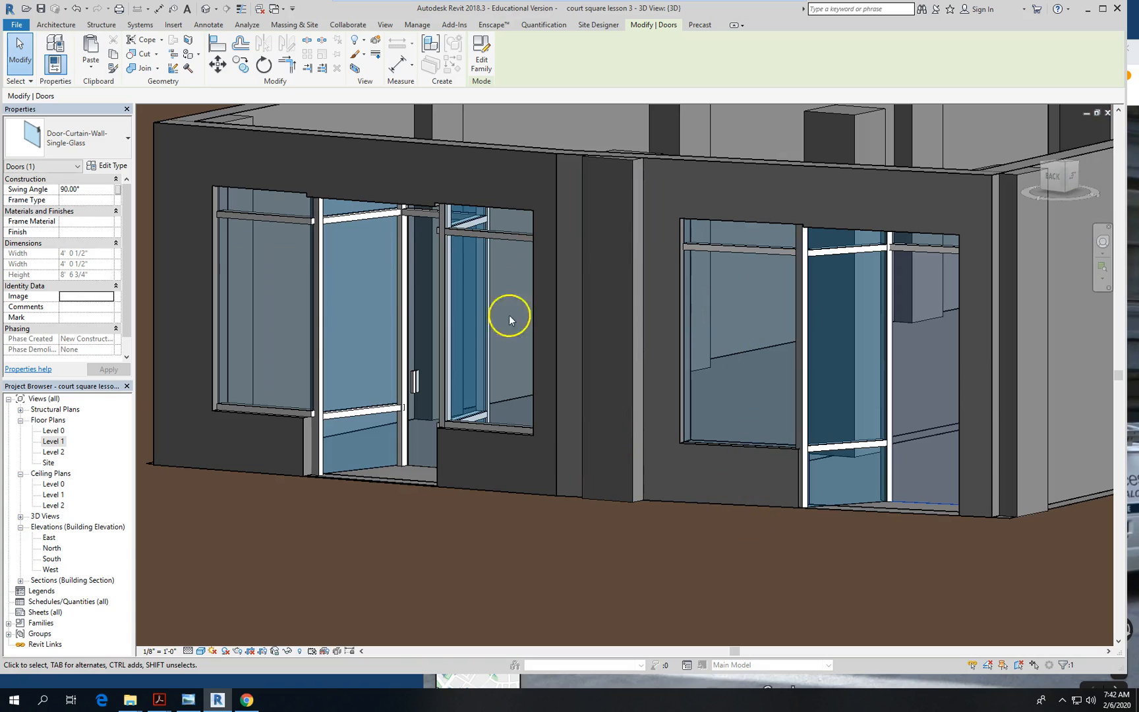
click(68, 27)
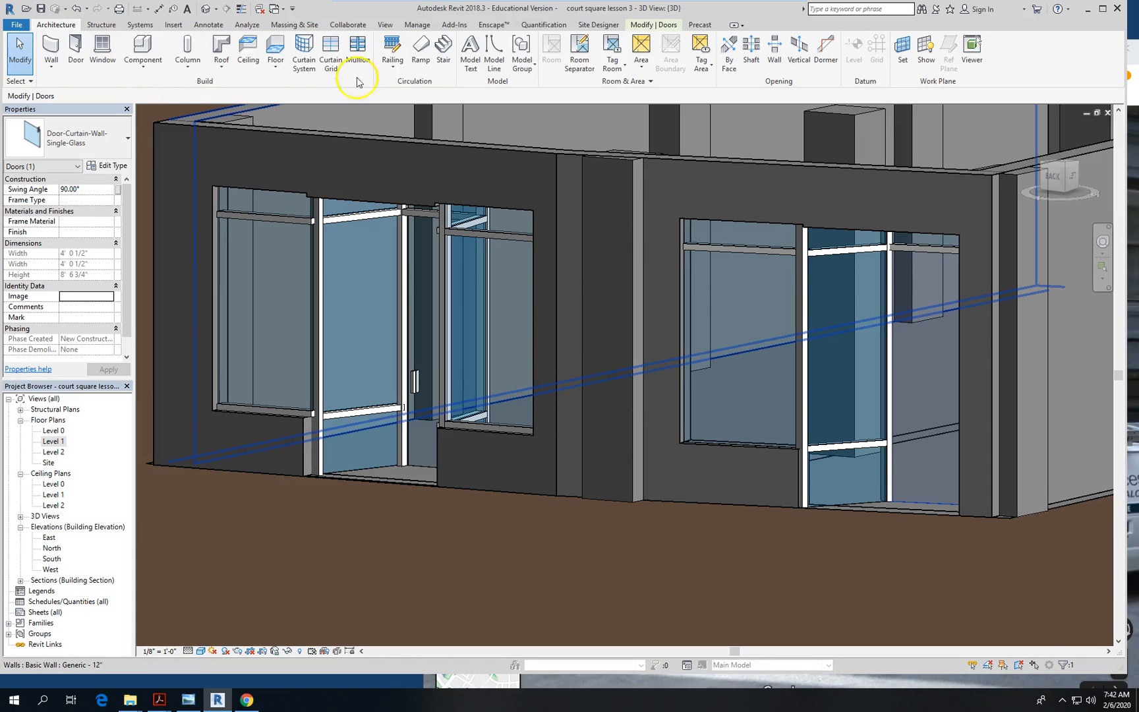
click(359, 53)
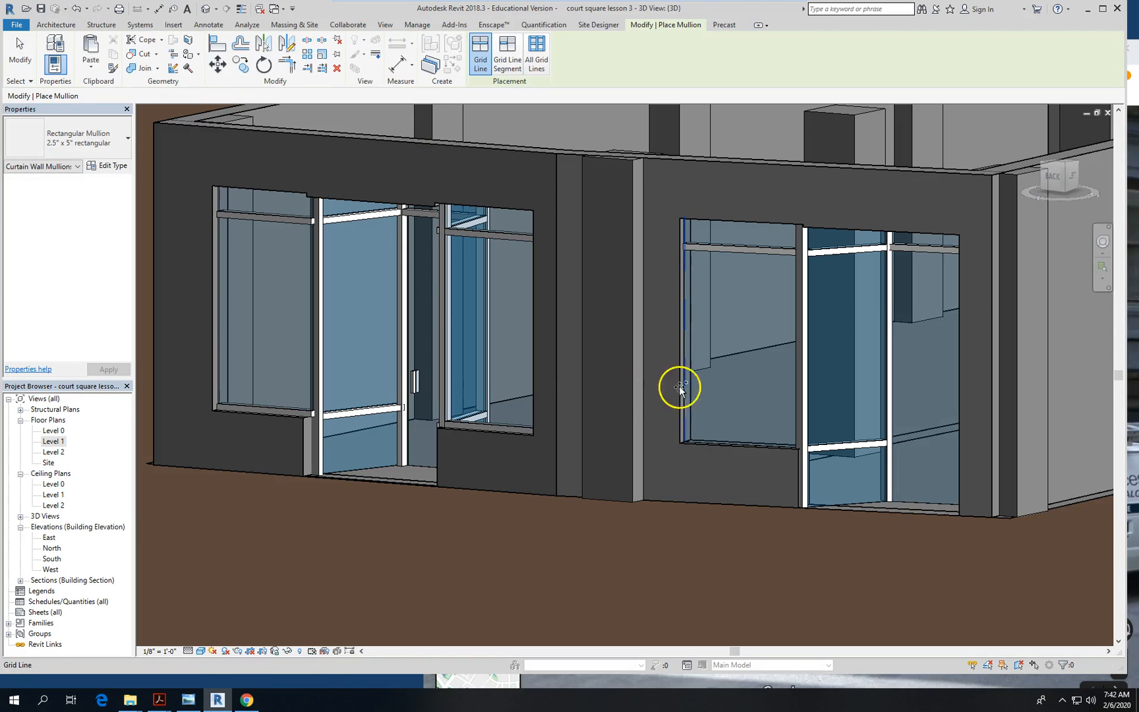
click(684, 242)
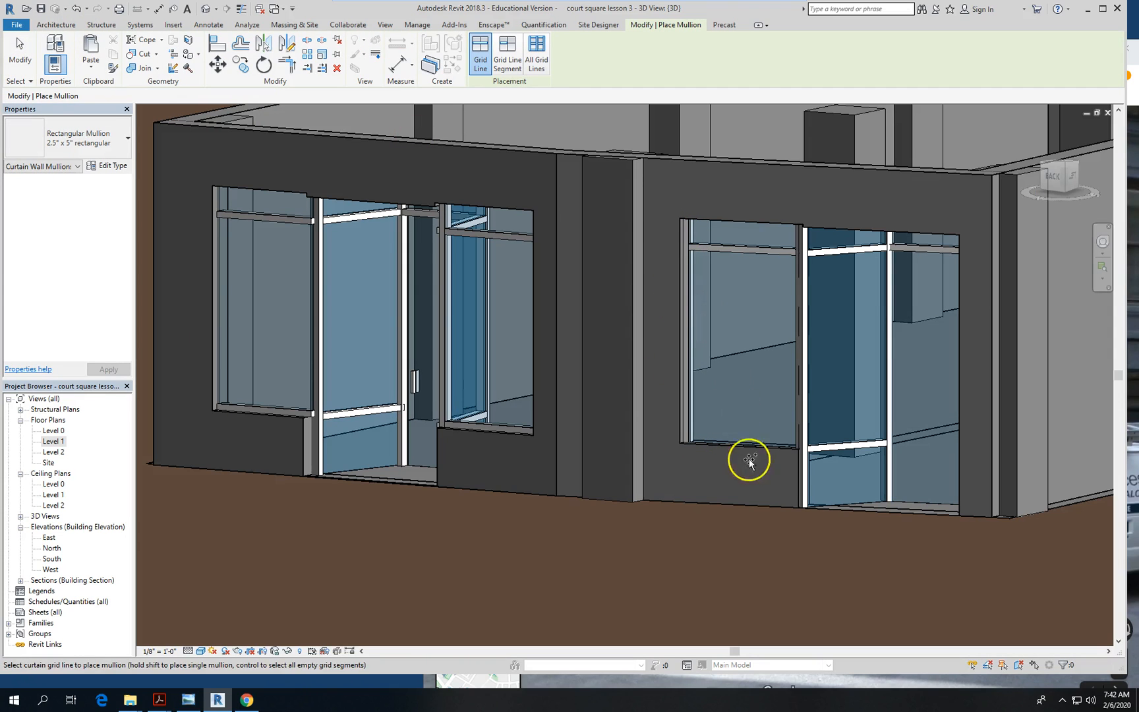
click(740, 442)
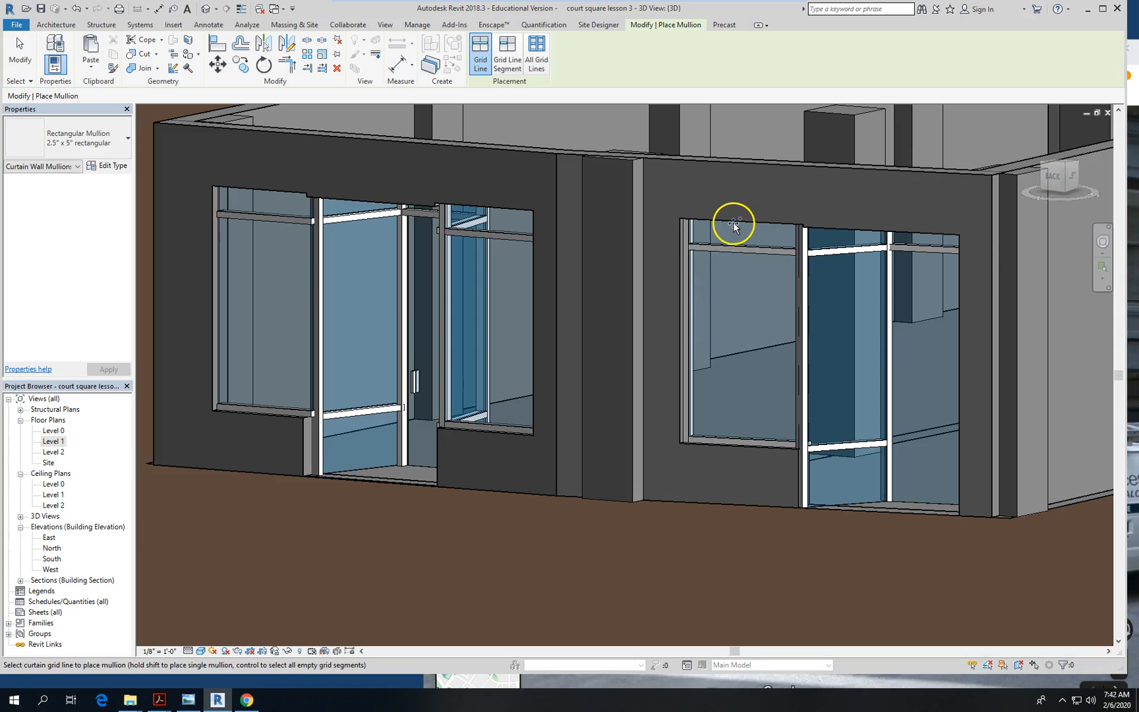
Place 2.5" x 5" rectangular mullions along the top edges of the corner window and the two windows flanking the other entrance
scroll(775, 432, down, 2)
shift+middle_drag(739, 449, 750, 351)
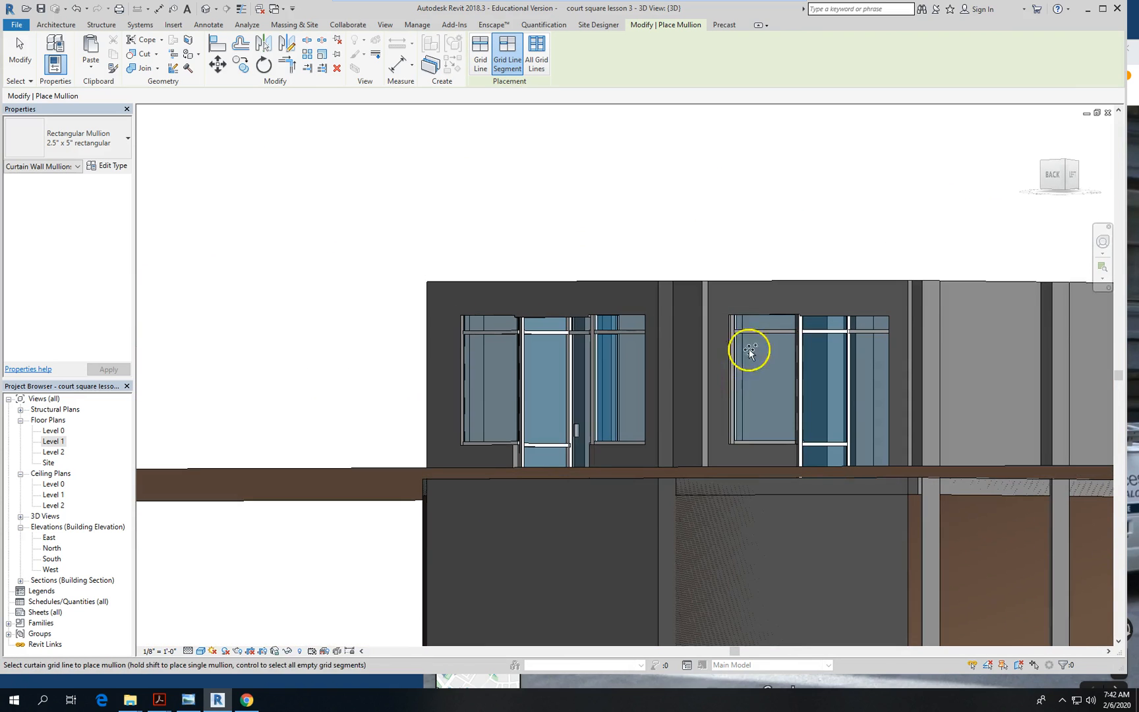
click(765, 315)
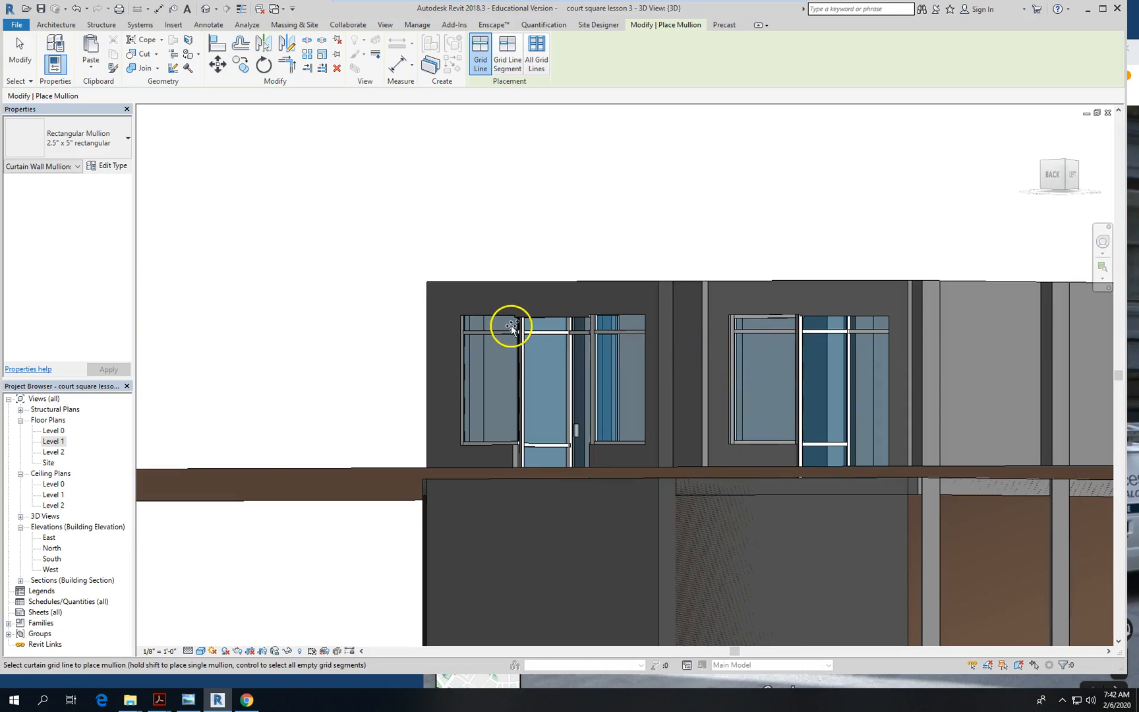
click(488, 314)
click(624, 321)
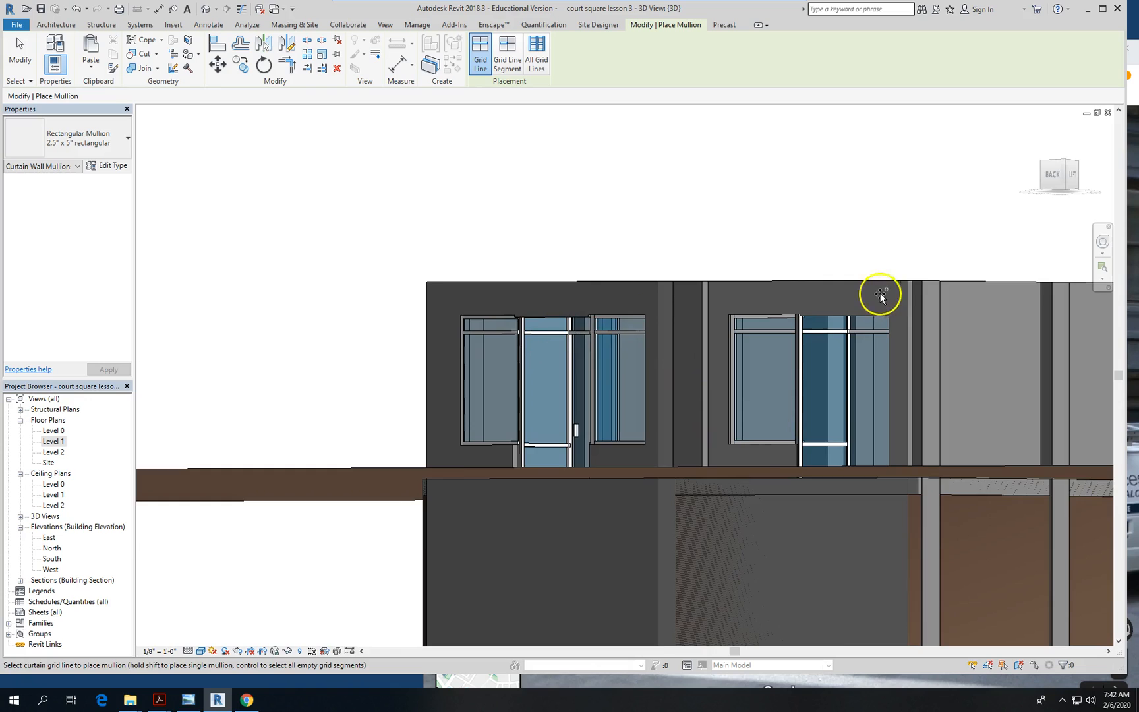
scroll(880, 297, up, 4)
scroll(833, 318, up, 2)
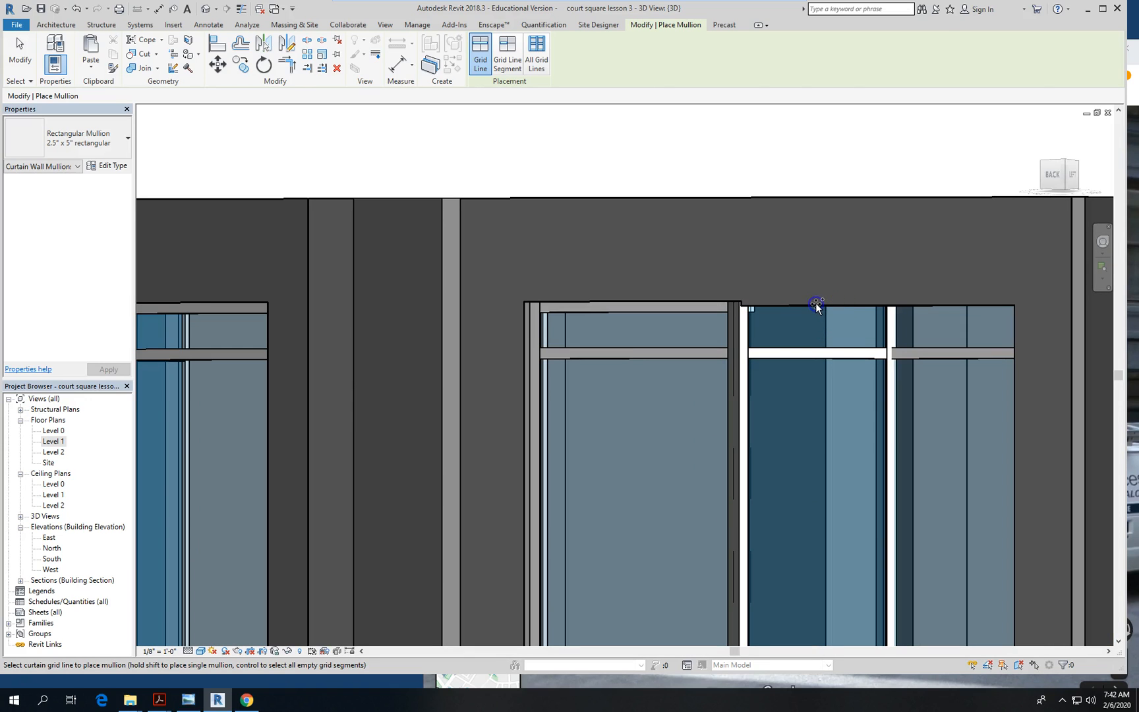
scroll(738, 165, down, 6)
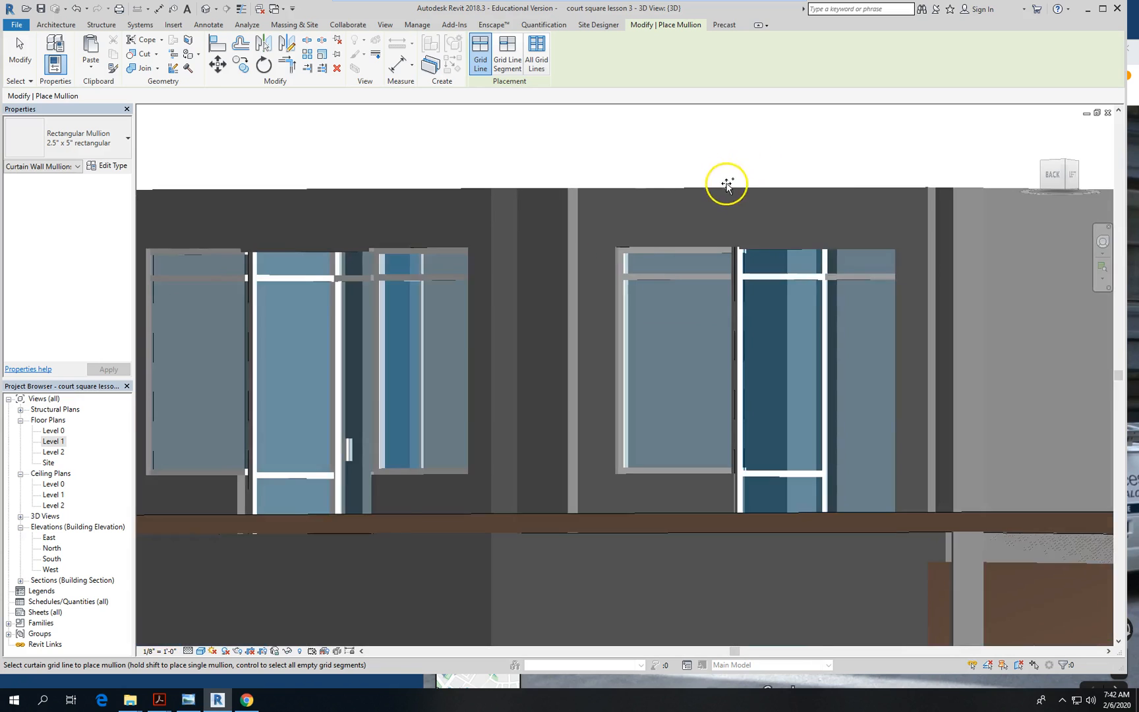
shift+middle_drag(742, 472, 723, 487)
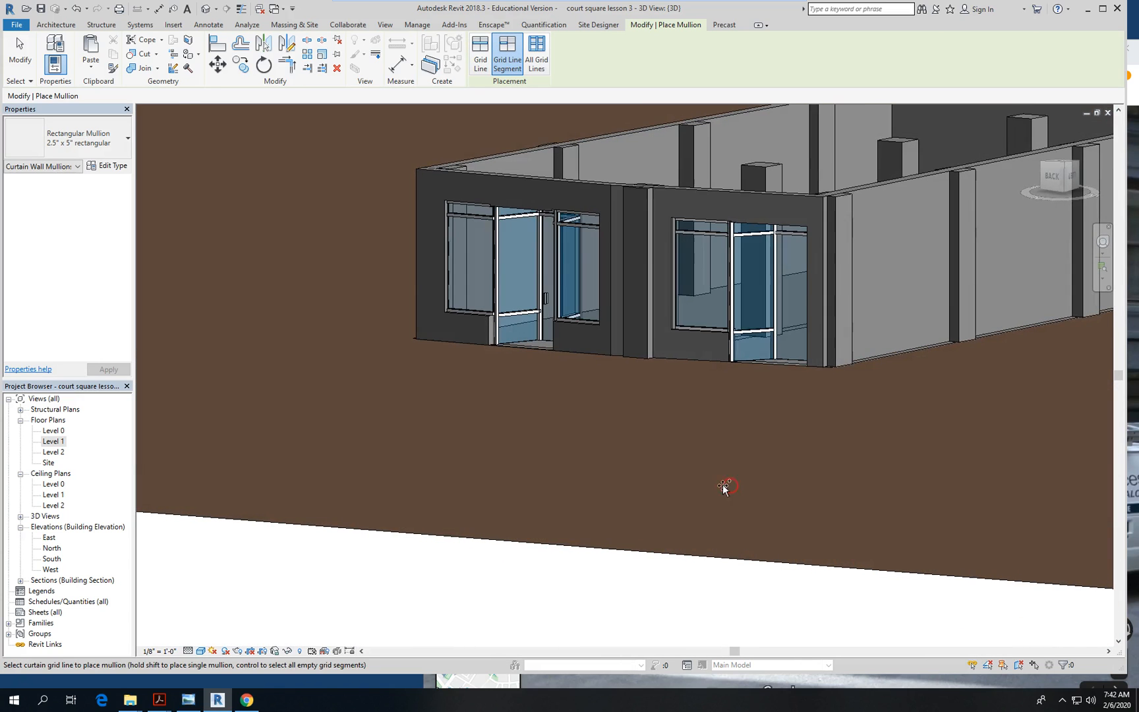
scroll(343, 552, down, 3)
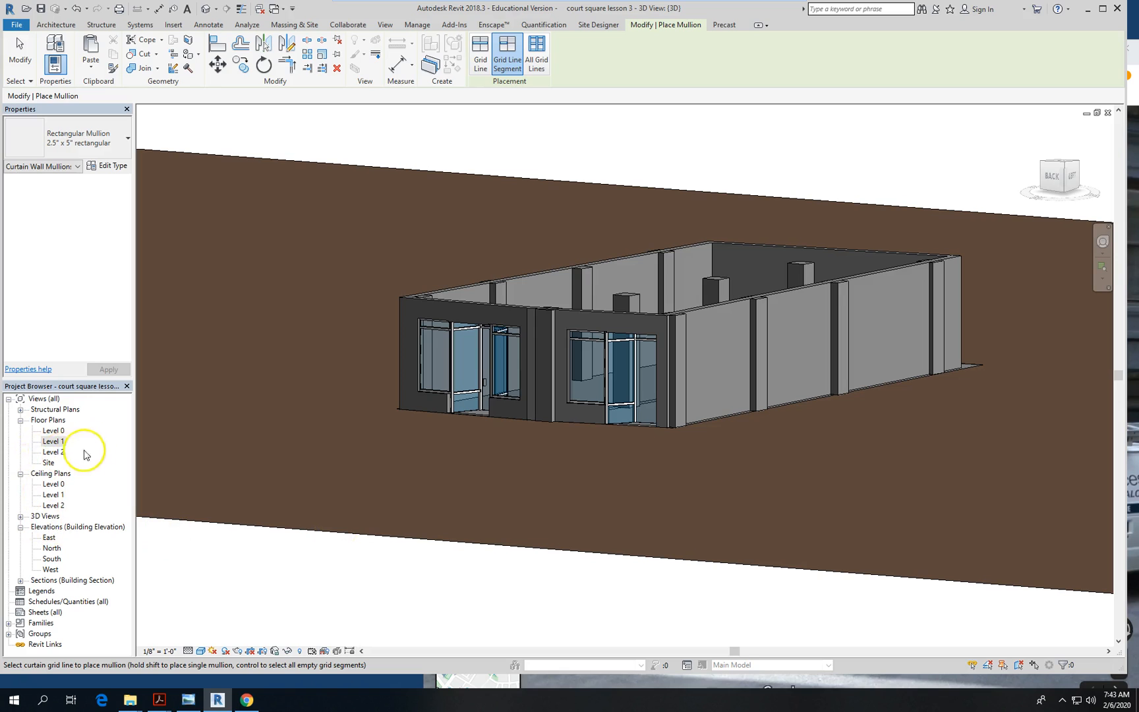
In the Level 1 floor plan, flip the hinge side of the curtain wall door at the EXIT label
click(51, 441)
double_click(51, 441)
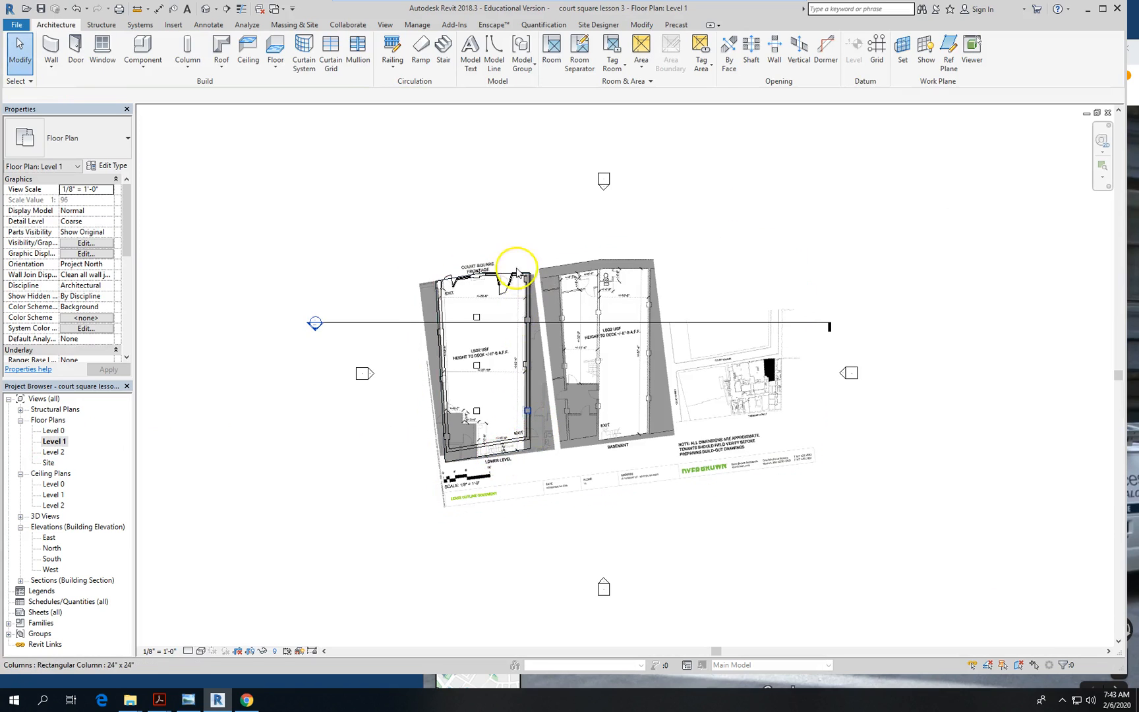
scroll(475, 267, up, 2)
scroll(406, 160, up, 2)
scroll(409, 198, up, 1)
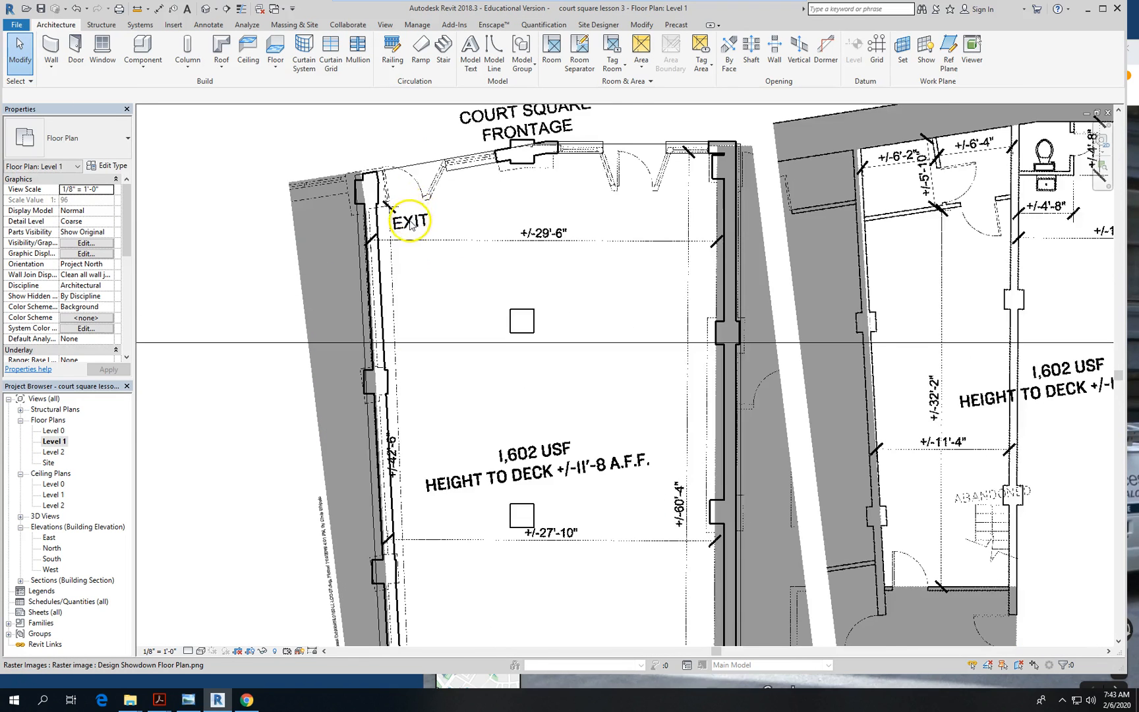
scroll(409, 223, up, 3)
scroll(473, 300, down, 1)
scroll(444, 223, down, 2)
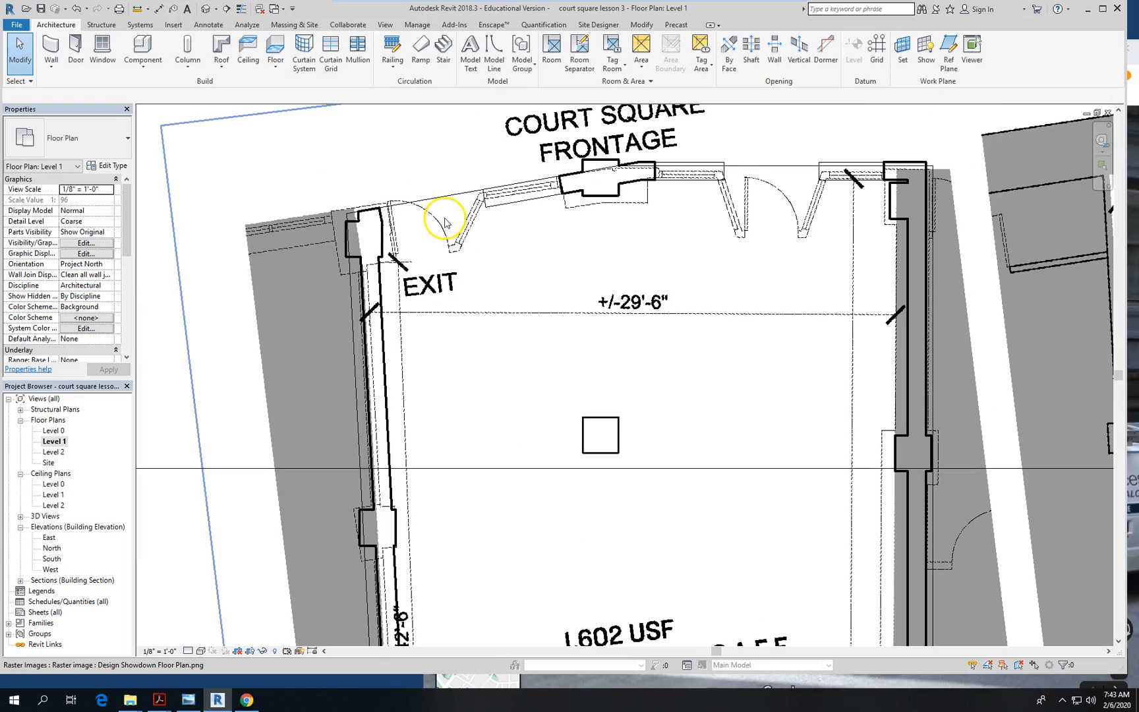
click(439, 223)
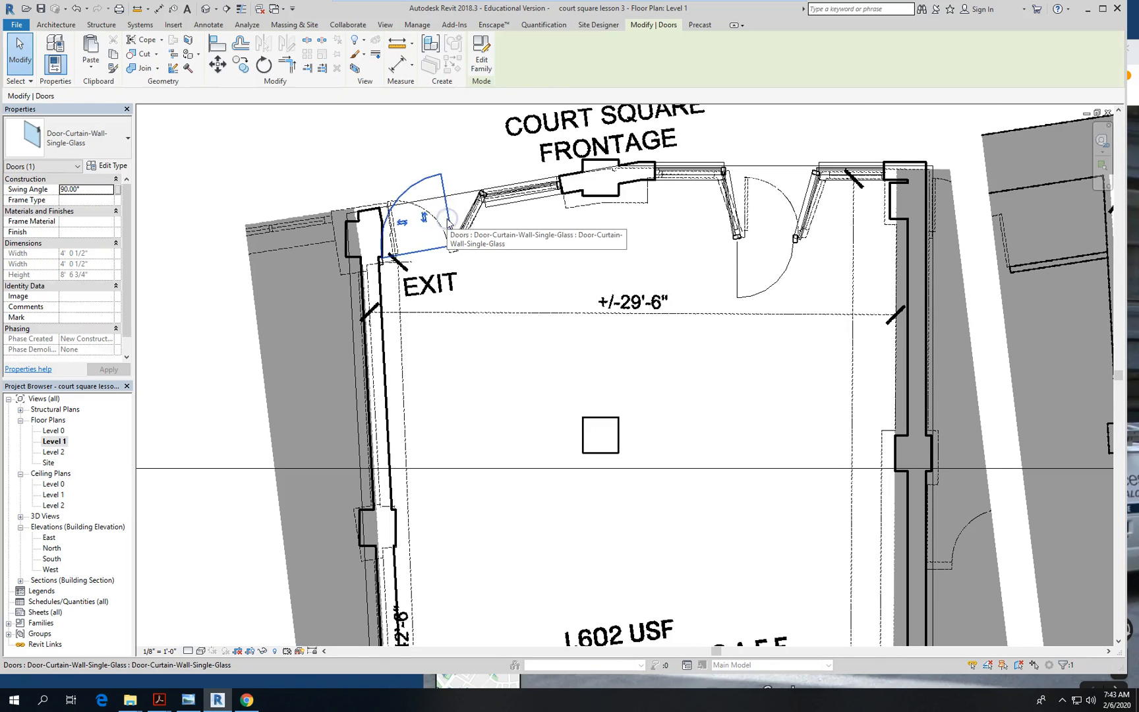
click(400, 223)
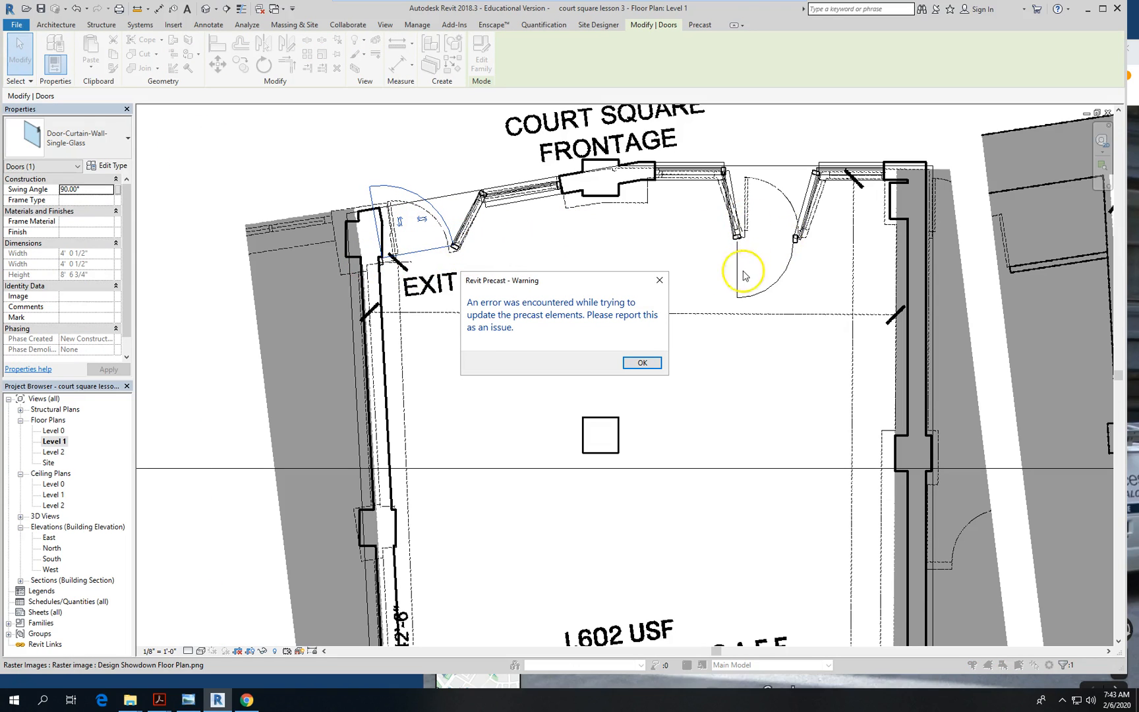
click(646, 363)
Flip the facing of the curtain wall door in the other storefront entrance so that it swings outward like the underlying plan
click(774, 287)
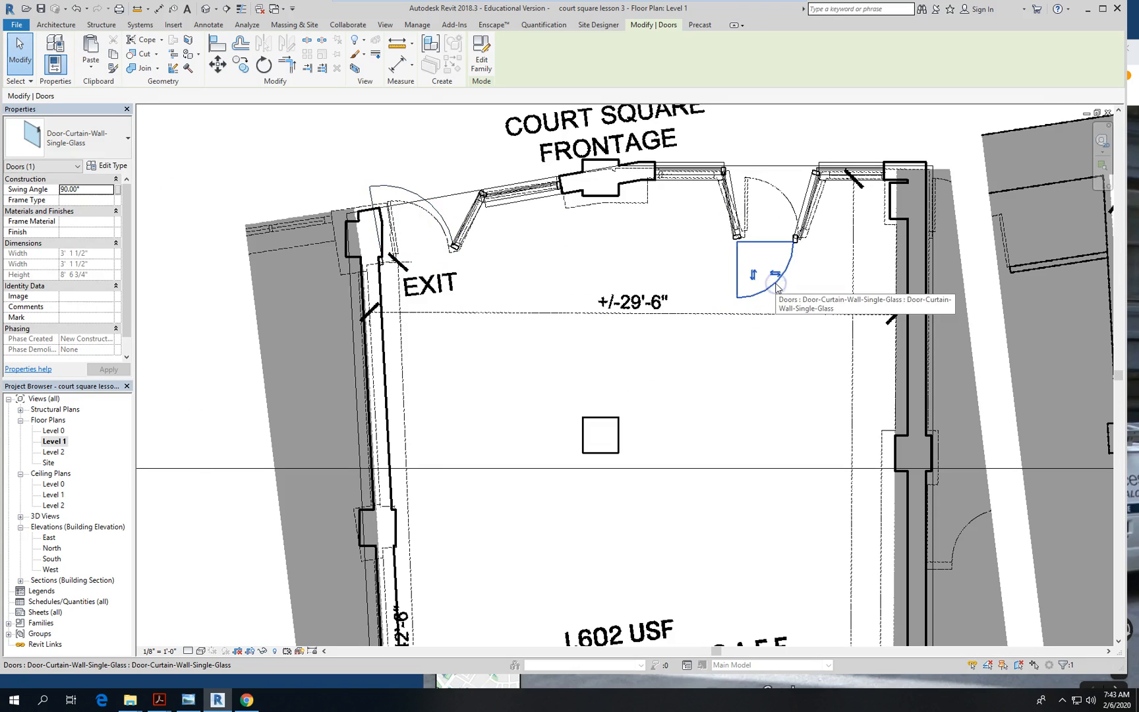
click(752, 276)
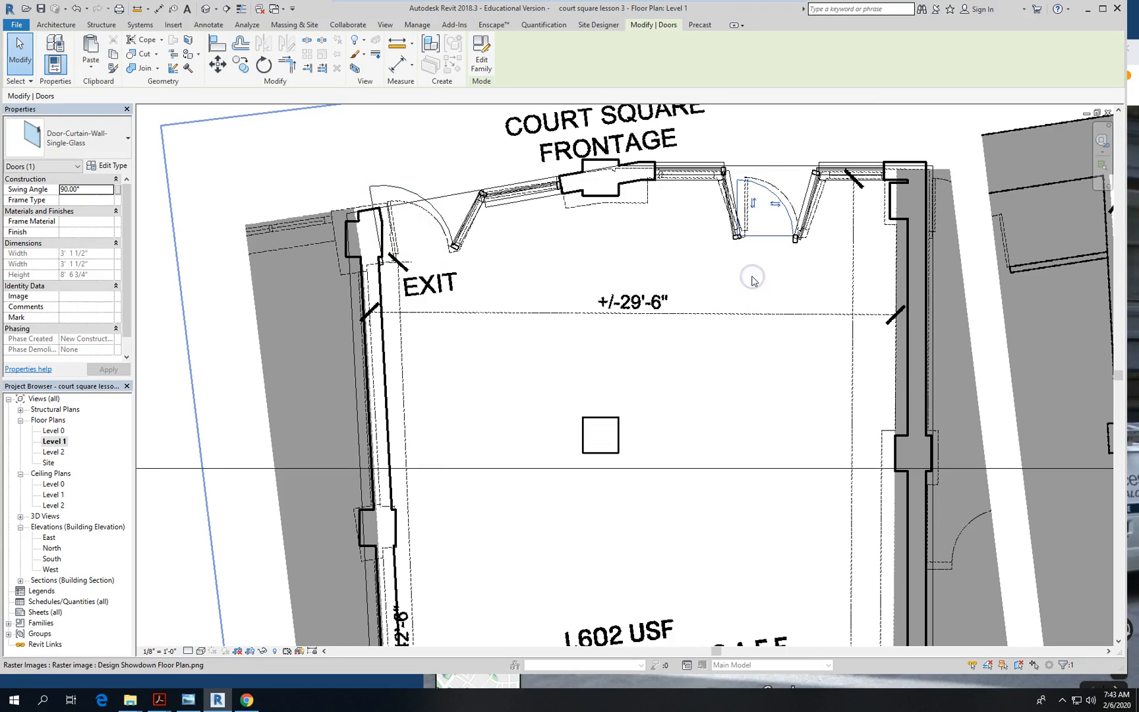
click(506, 275)
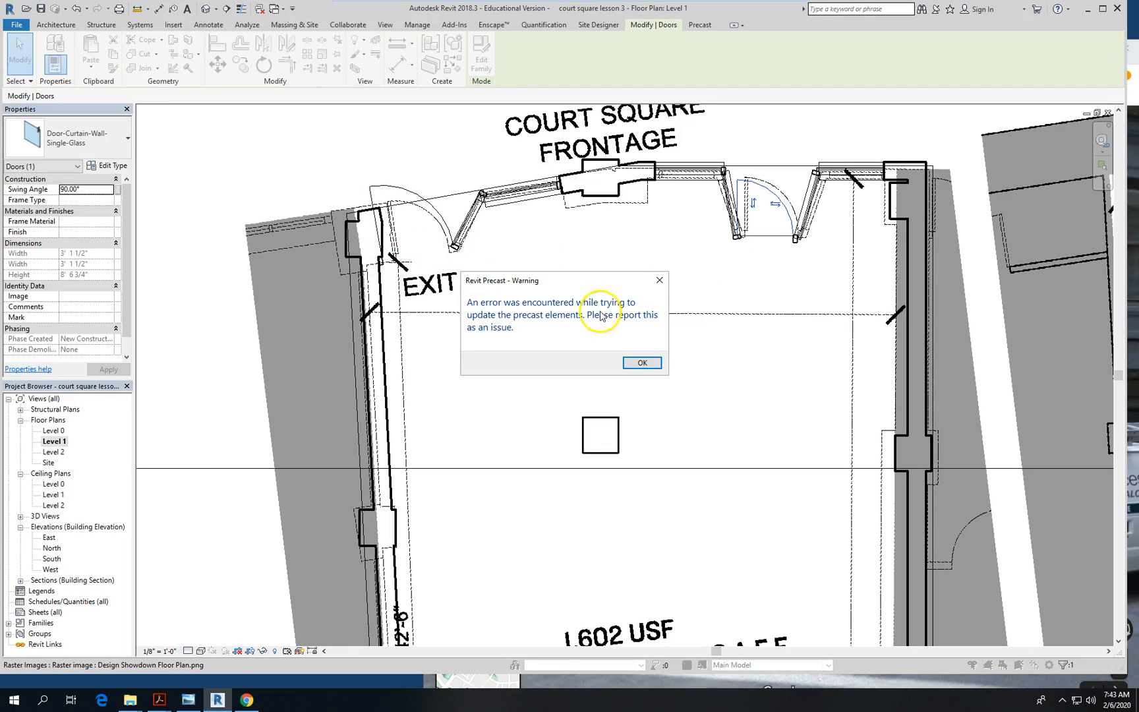
click(630, 362)
Place a camera inside the lower end of the main space, aimed at the Court Square frontage, to create a perspective view
scroll(567, 277, down, 5)
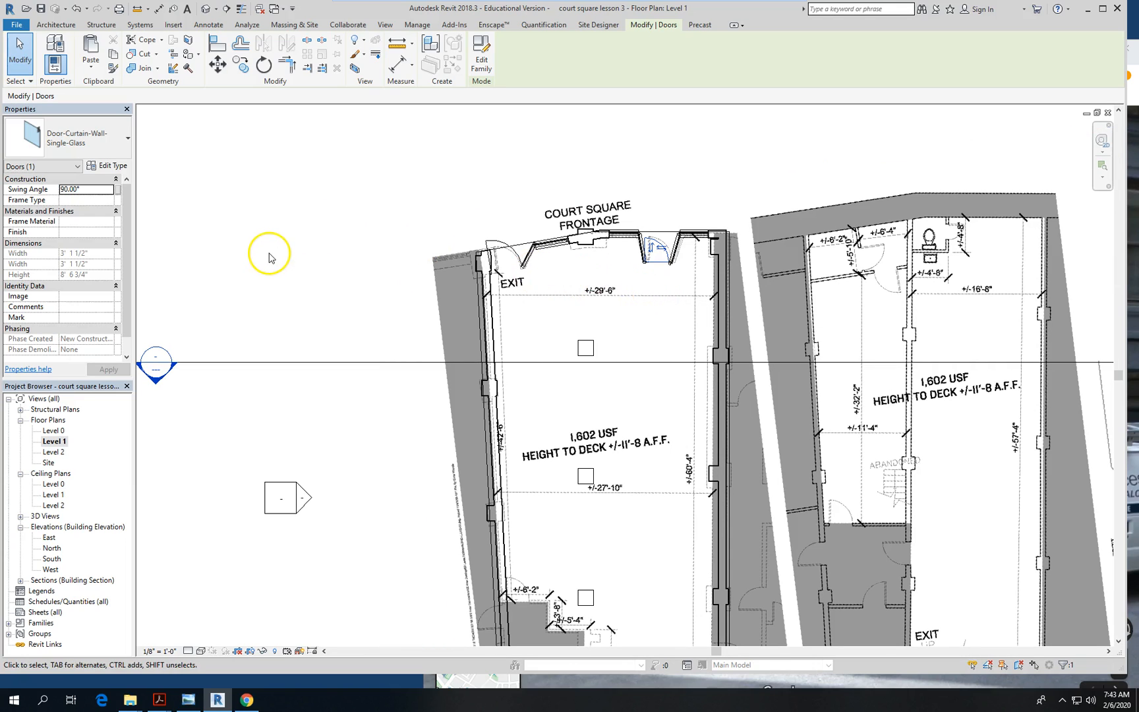
scroll(270, 258, down, 1)
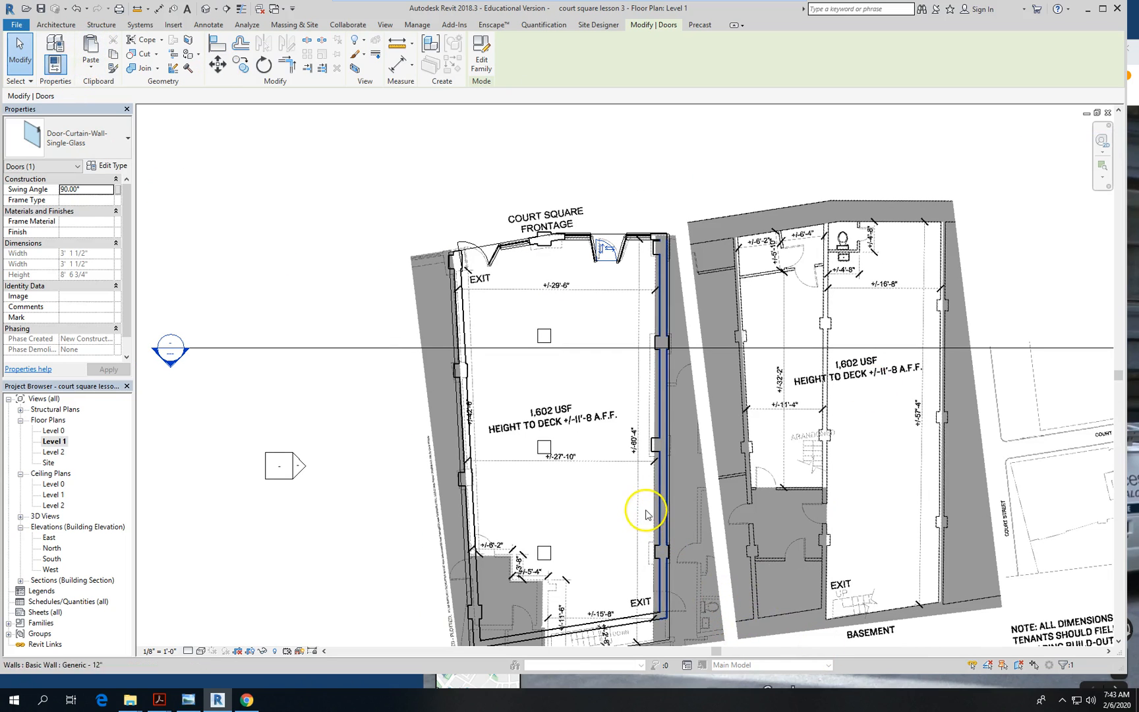
scroll(597, 467, down, 2)
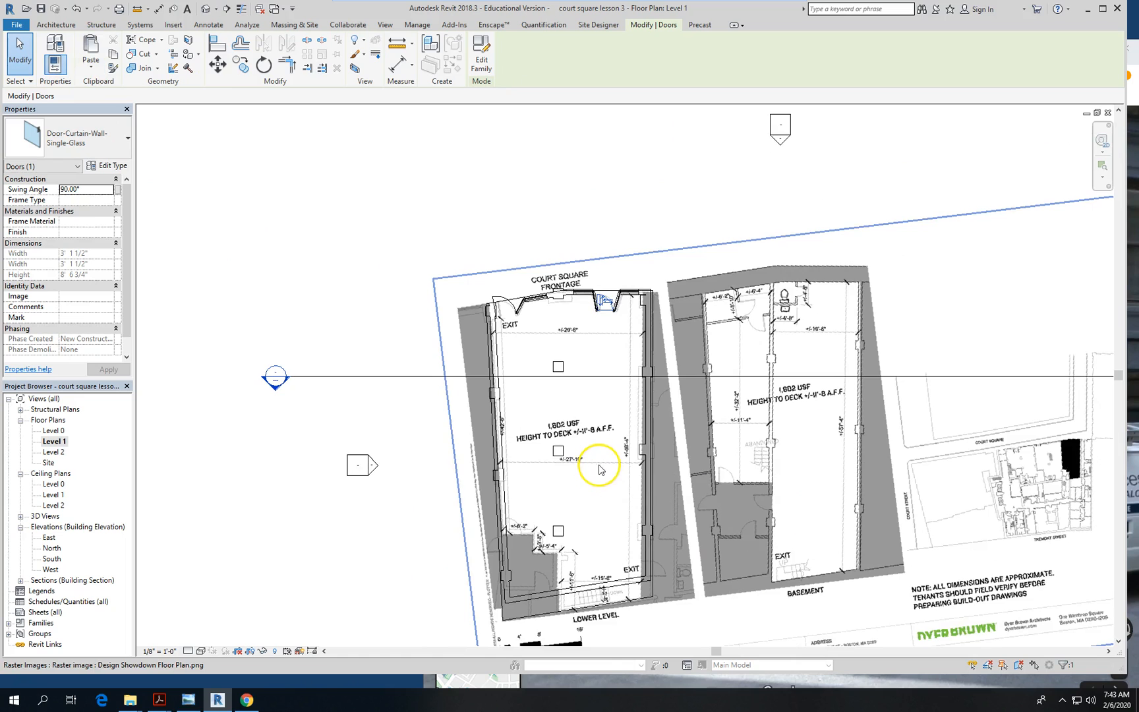
scroll(599, 469, up, 1)
scroll(427, 254, up, 1)
scroll(145, 183, up, 1)
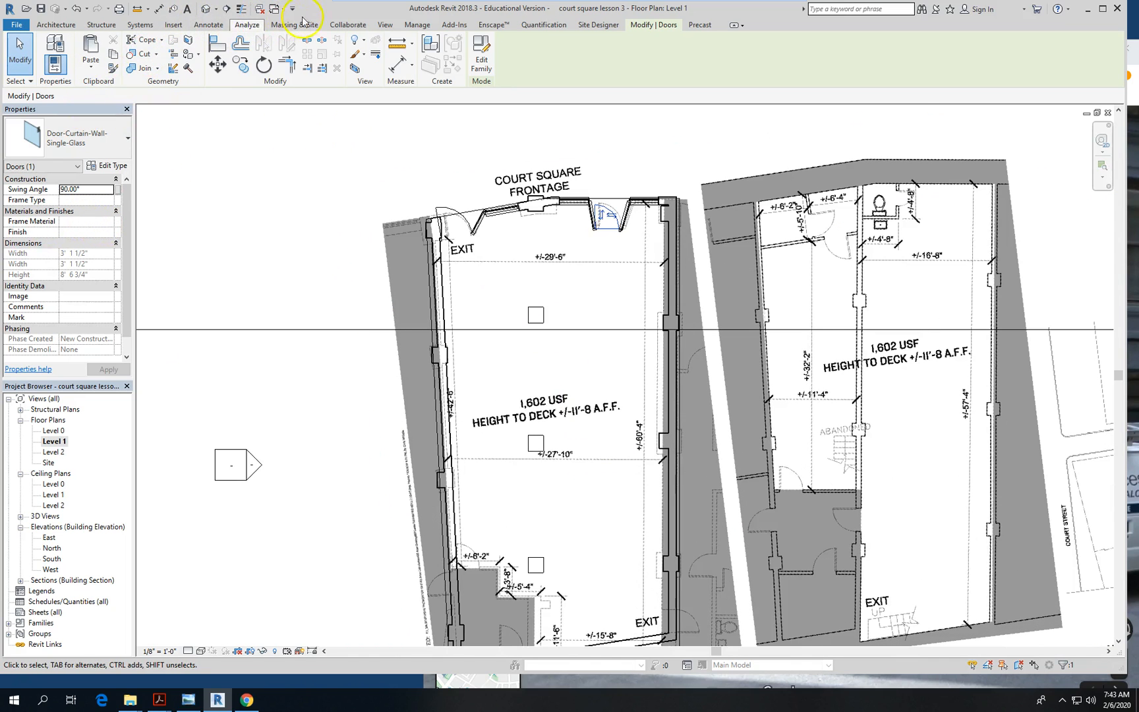
click(384, 24)
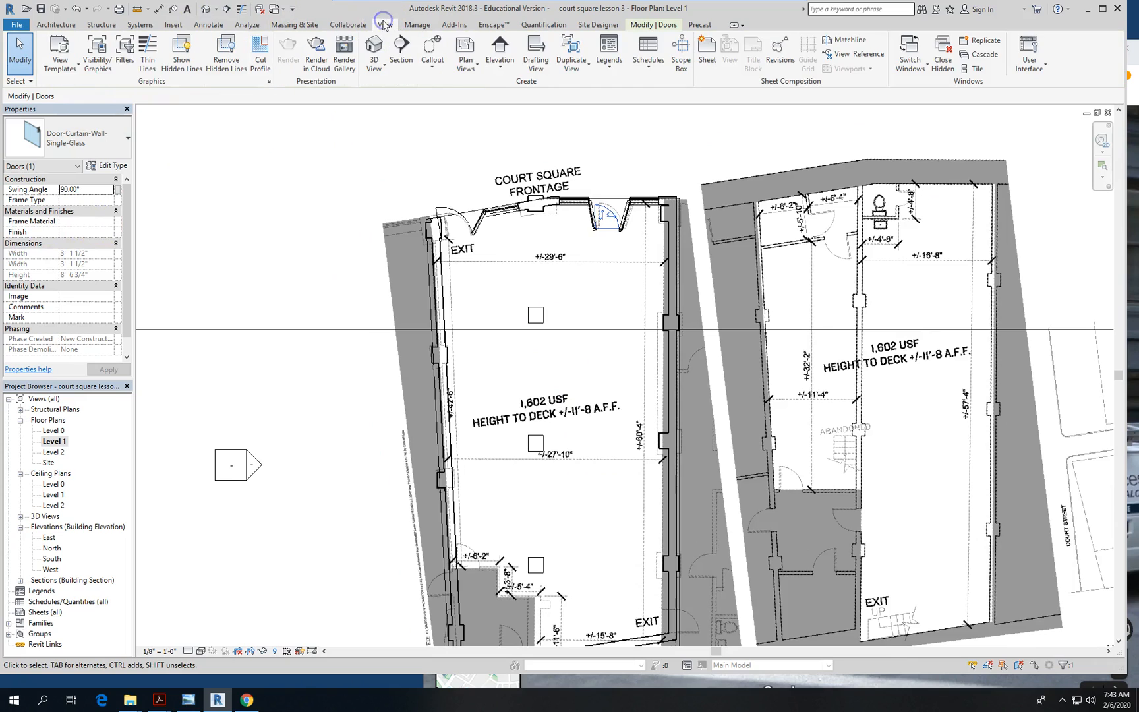
click(382, 69)
click(391, 119)
click(572, 521)
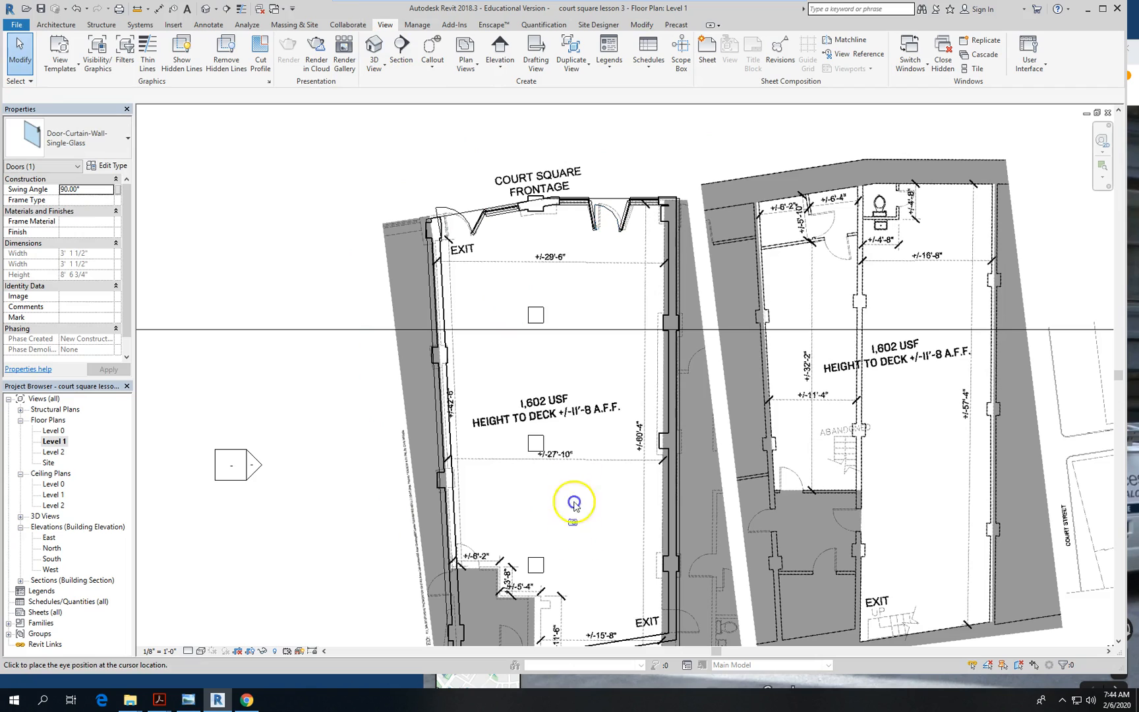
click(565, 179)
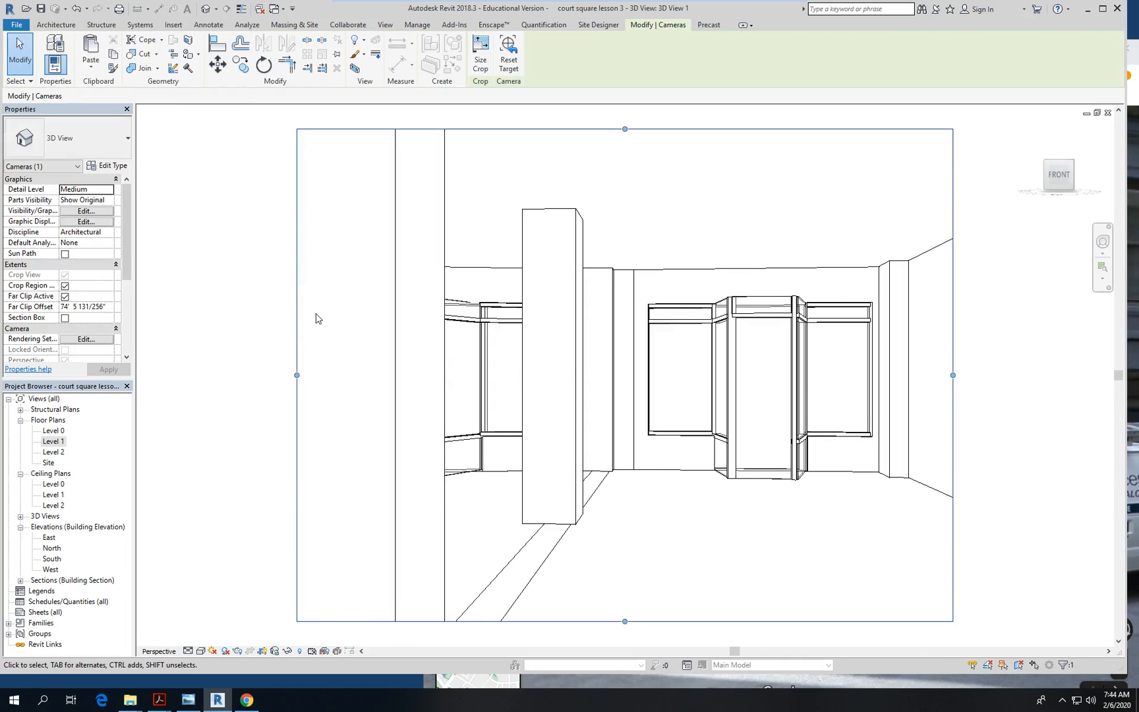
Set the visual style of the interior perspective view to Shaded
click(201, 650)
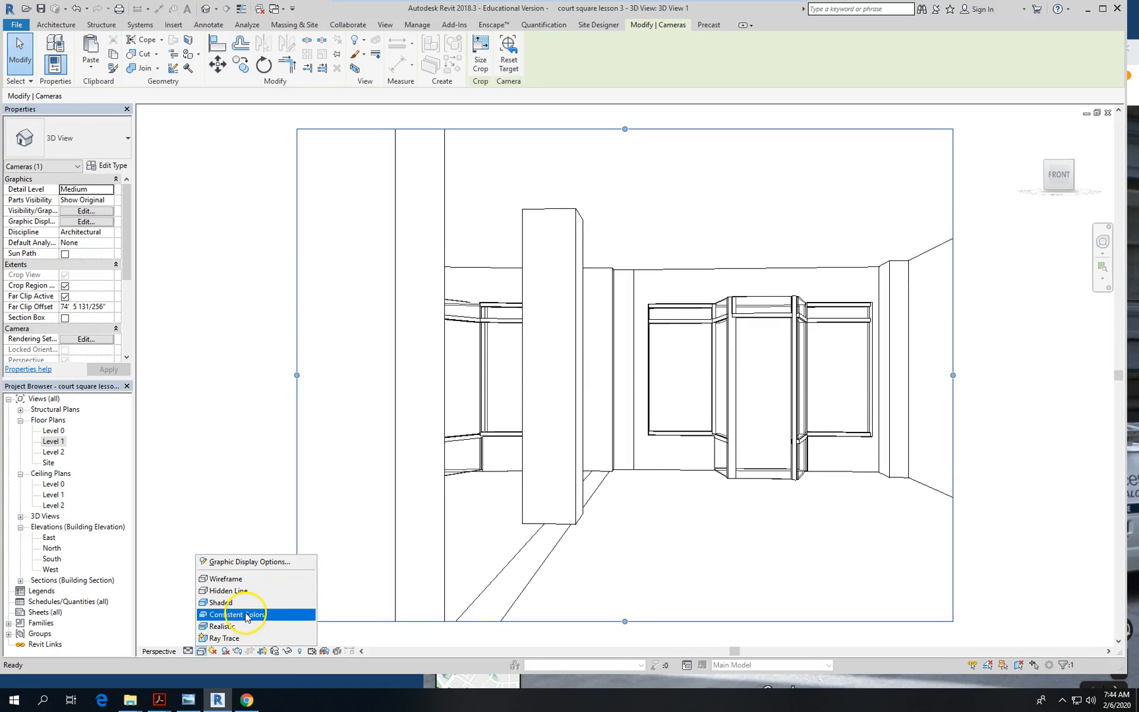
click(224, 602)
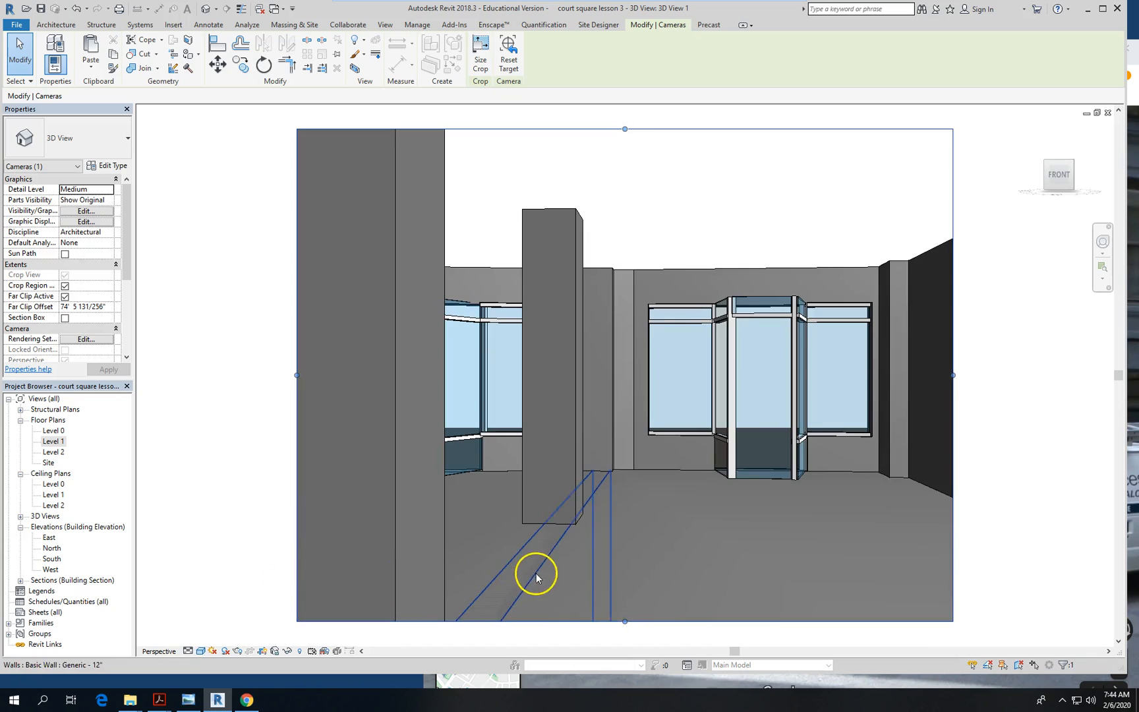
middle_drag(529, 527, 517, 526)
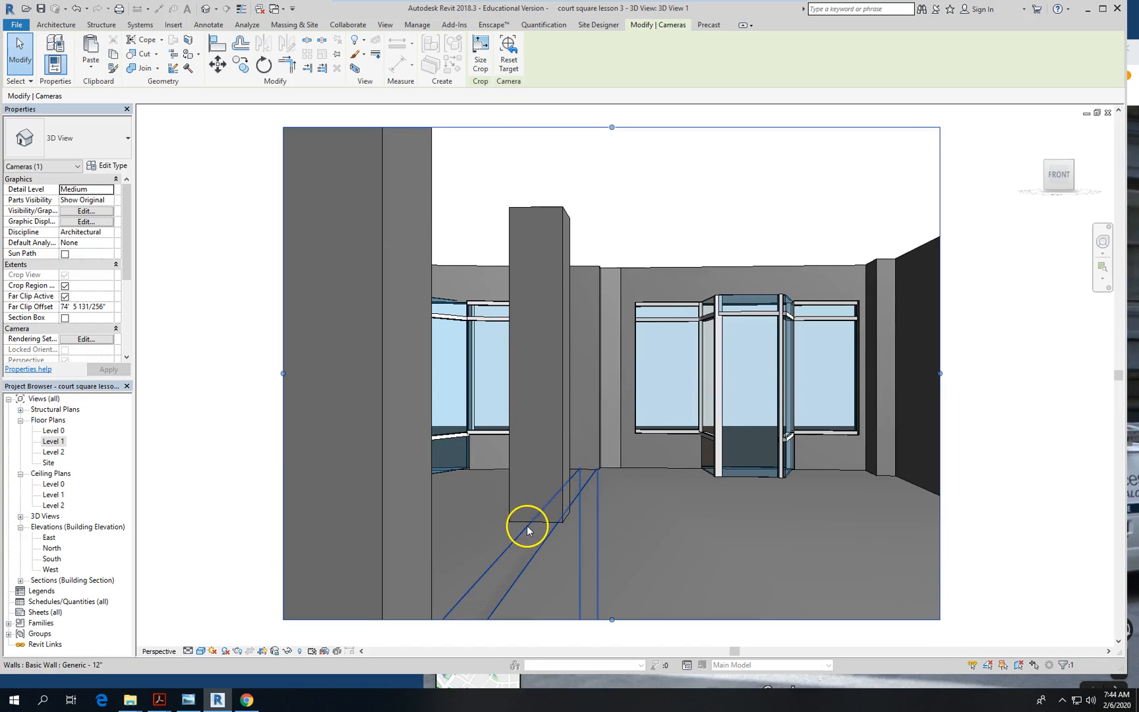
shift+middle_drag(684, 544, 666, 548)
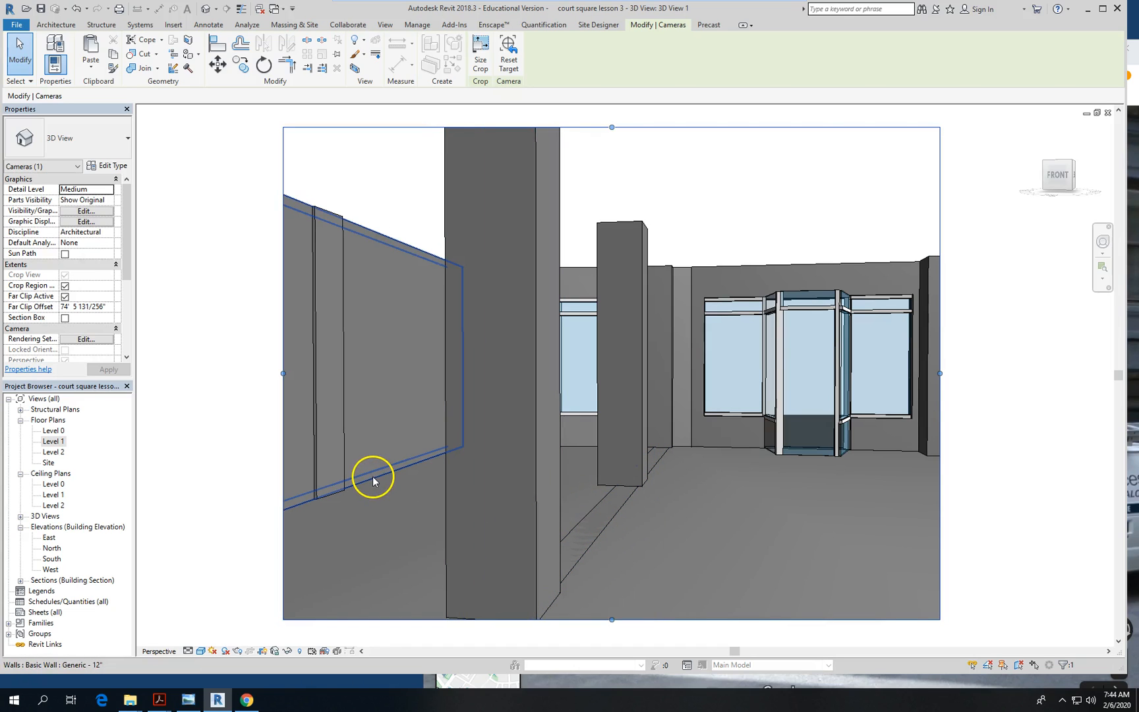
Enable selecting elements by face, then copy the Level 1 floor and paste it aligned to Level 2 as the overhead slab
key(Tab)
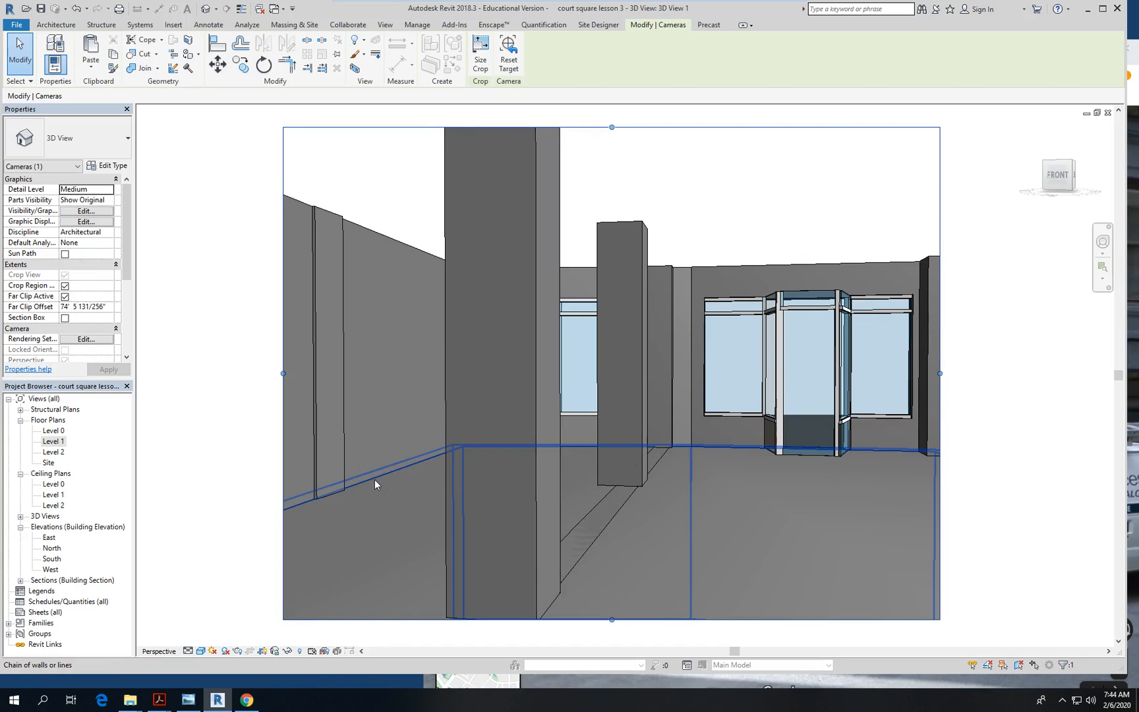
key(Tab)
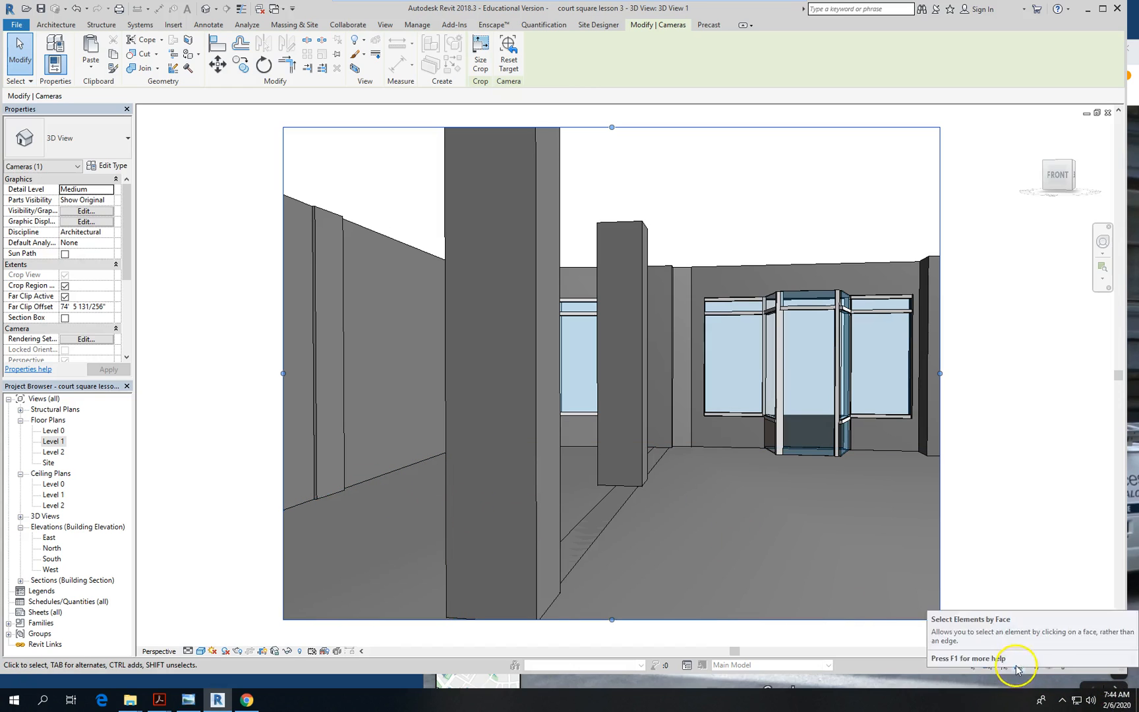
key(Escape)
click(780, 568)
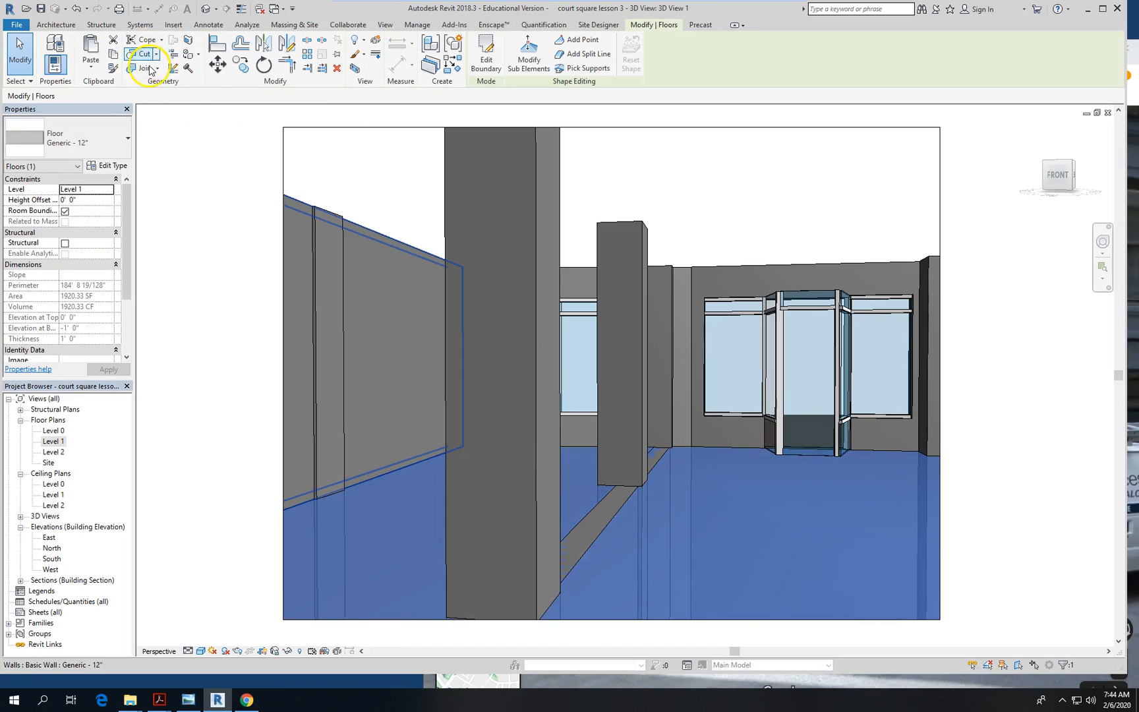
click(114, 54)
click(90, 69)
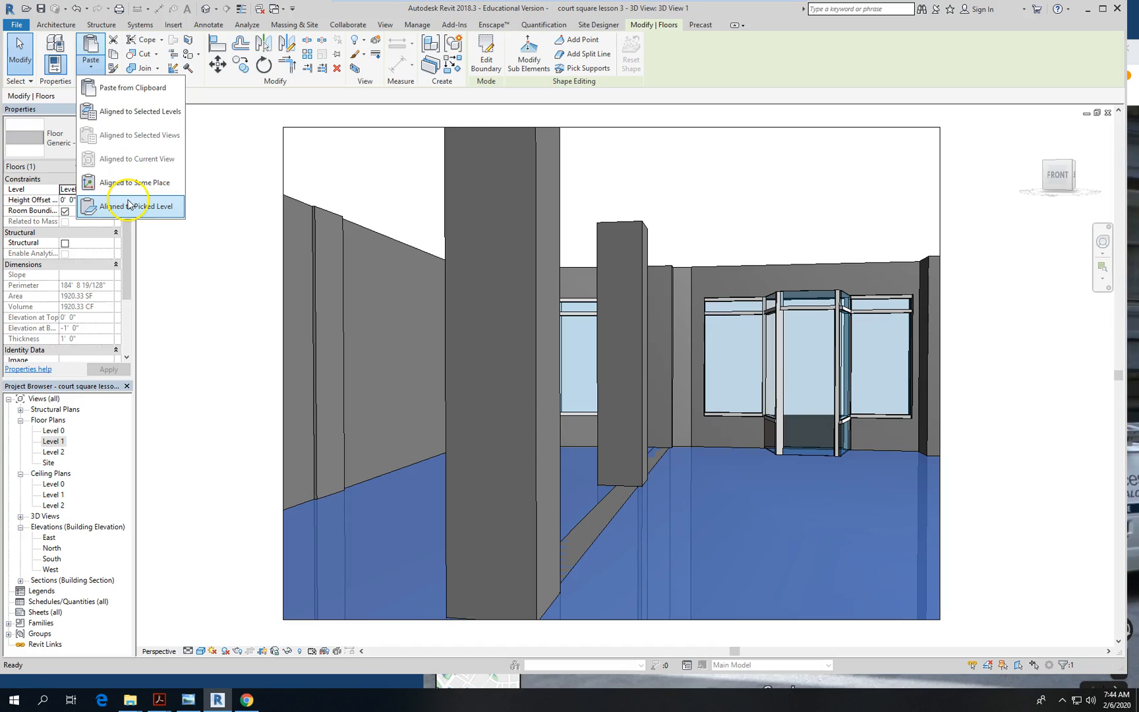
click(136, 111)
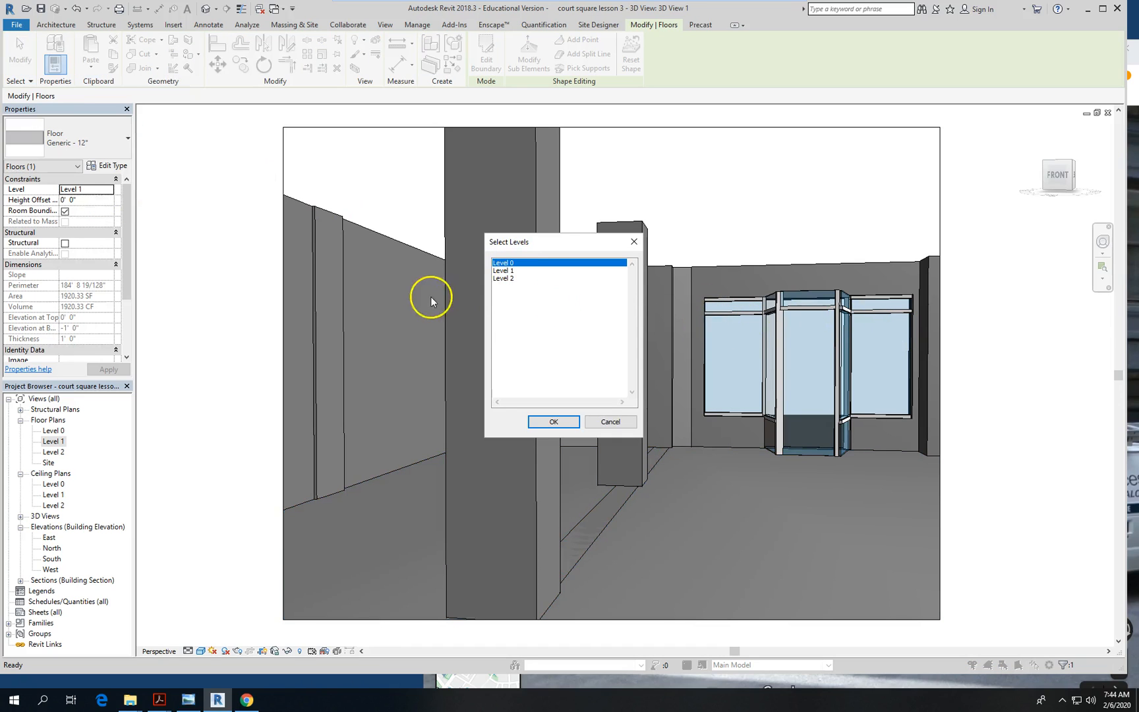
click(504, 270)
click(554, 422)
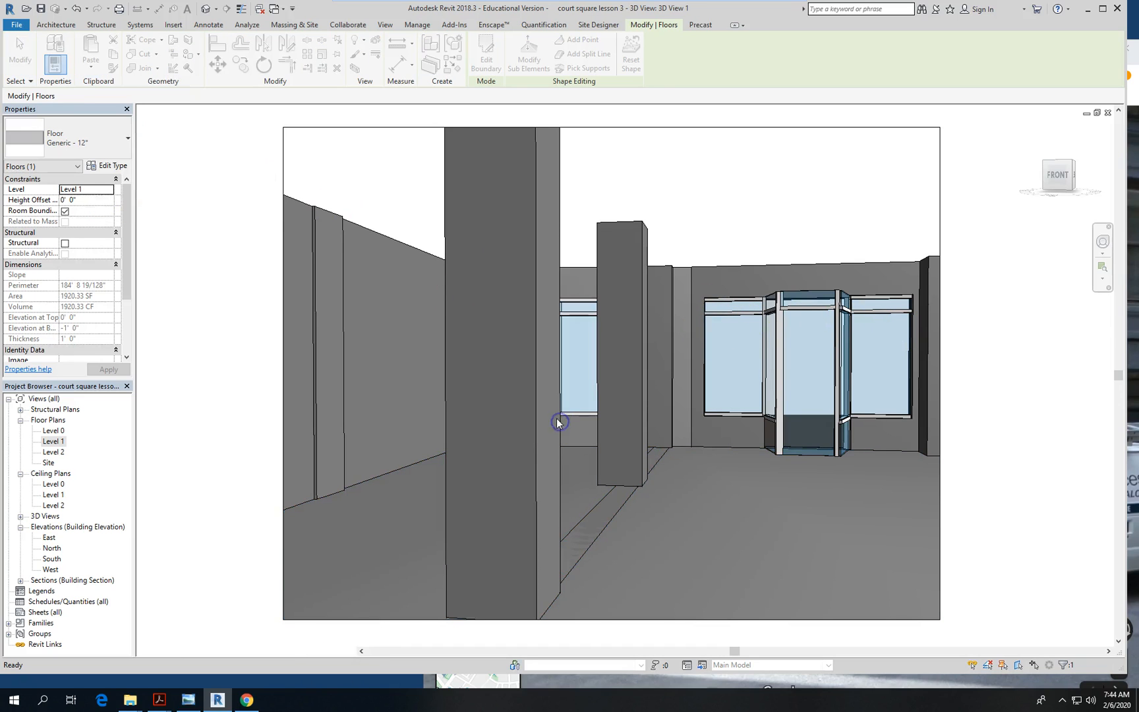
scroll(817, 315, up, 4)
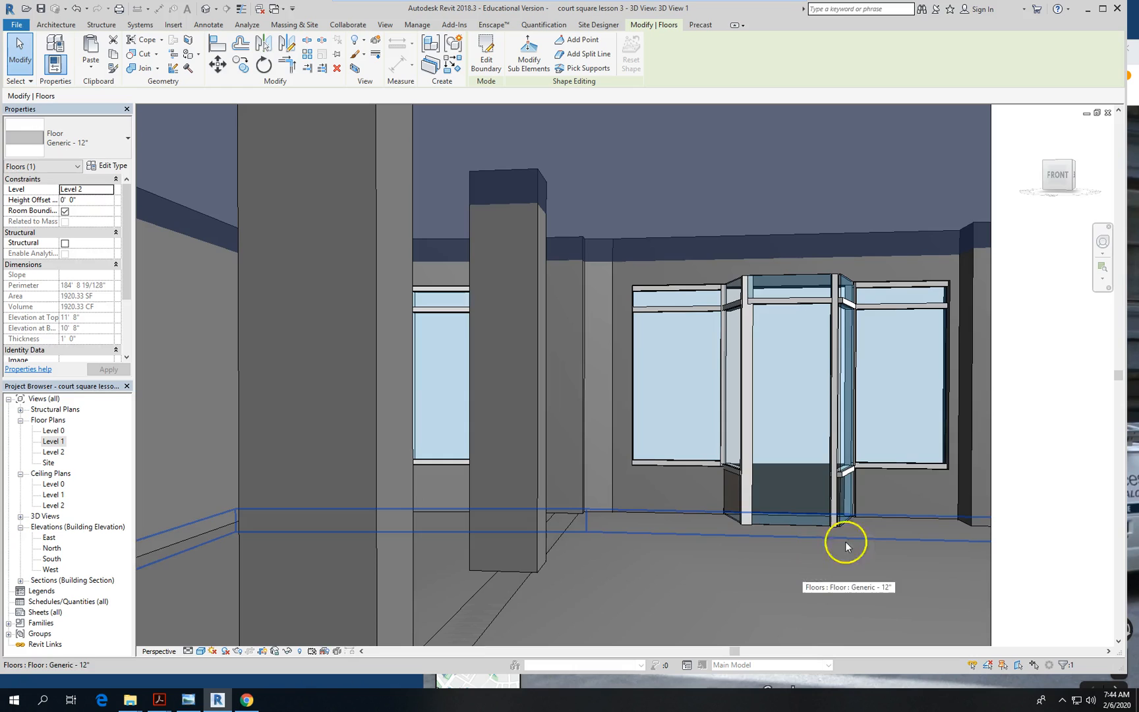
scroll(681, 305, down, 3)
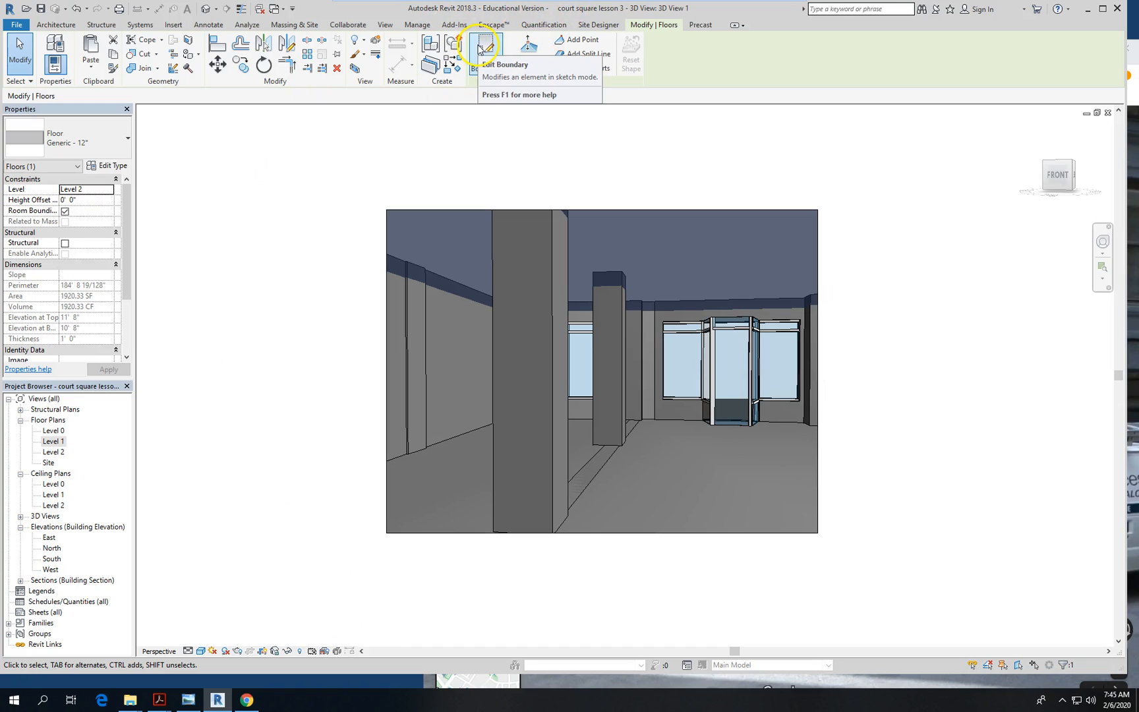
scroll(674, 565, up, 3)
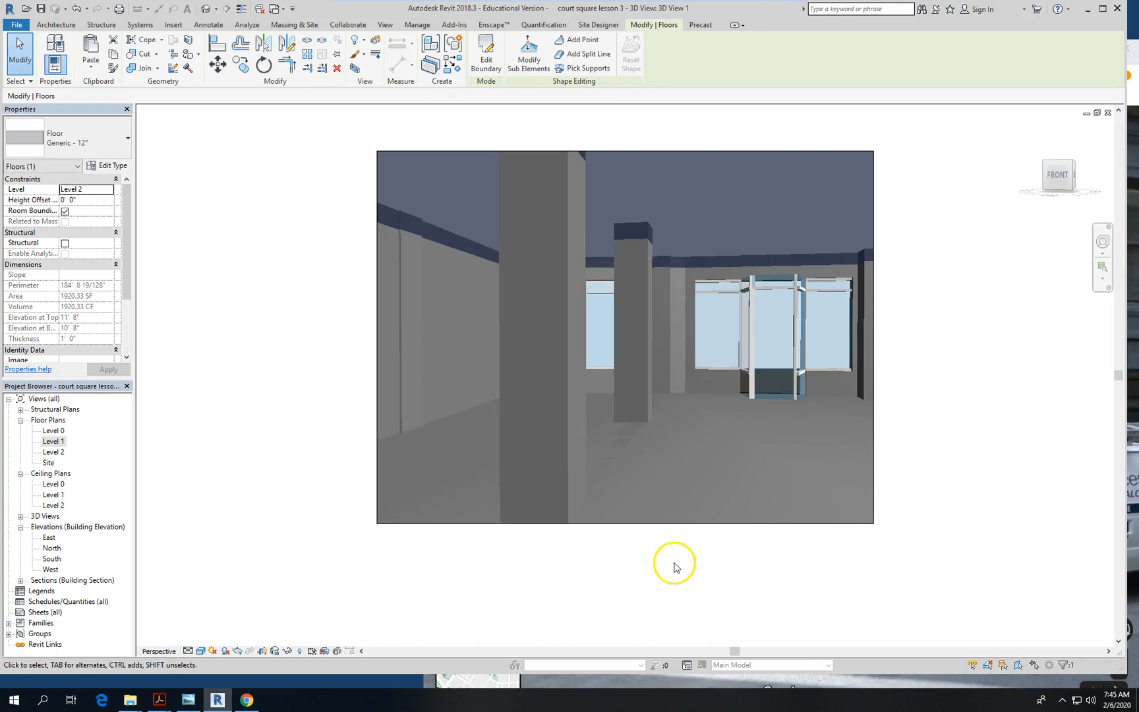
scroll(855, 371, up, 2)
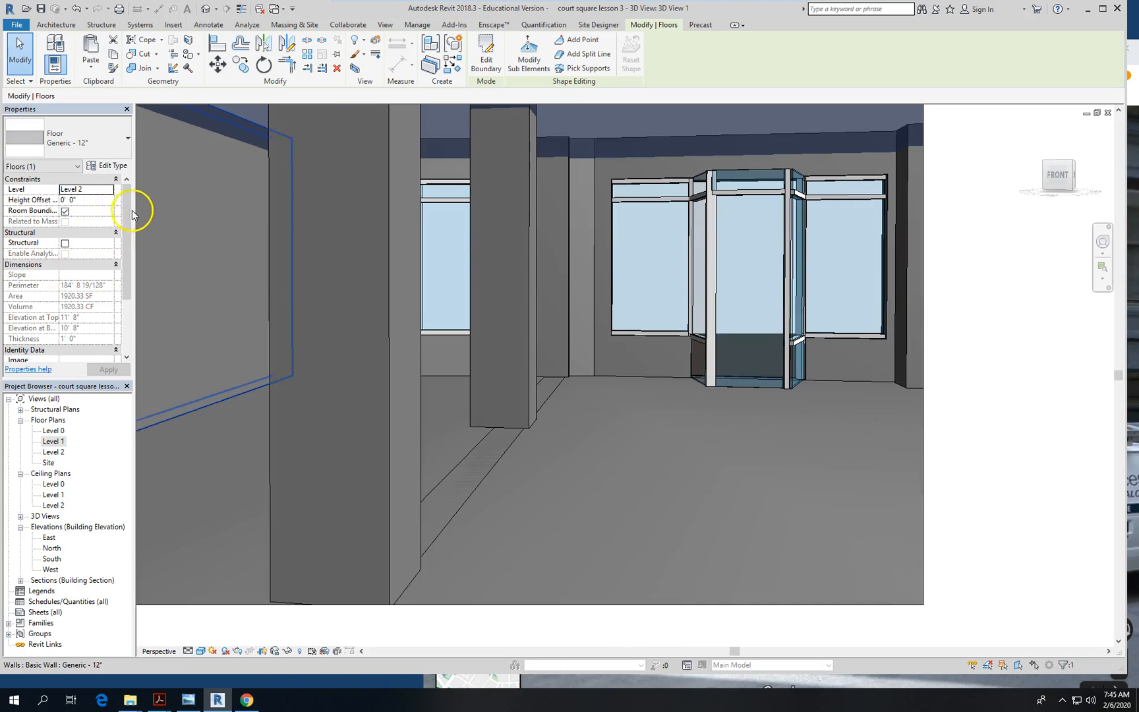
drag(128, 246, 125, 208)
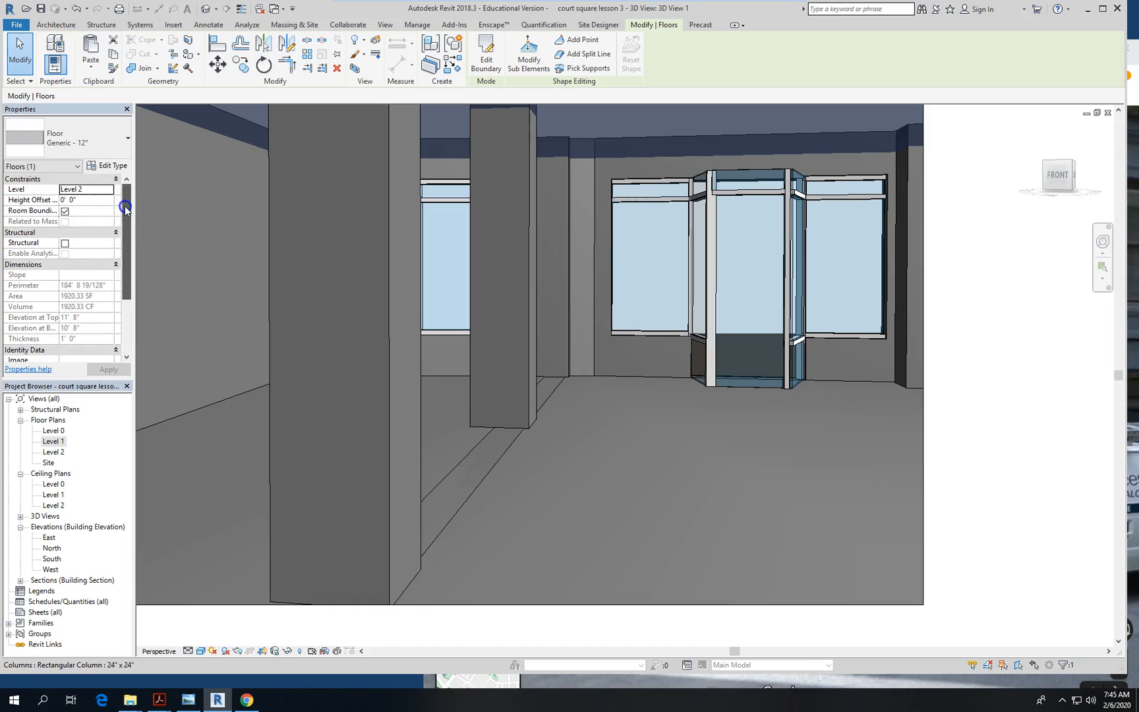